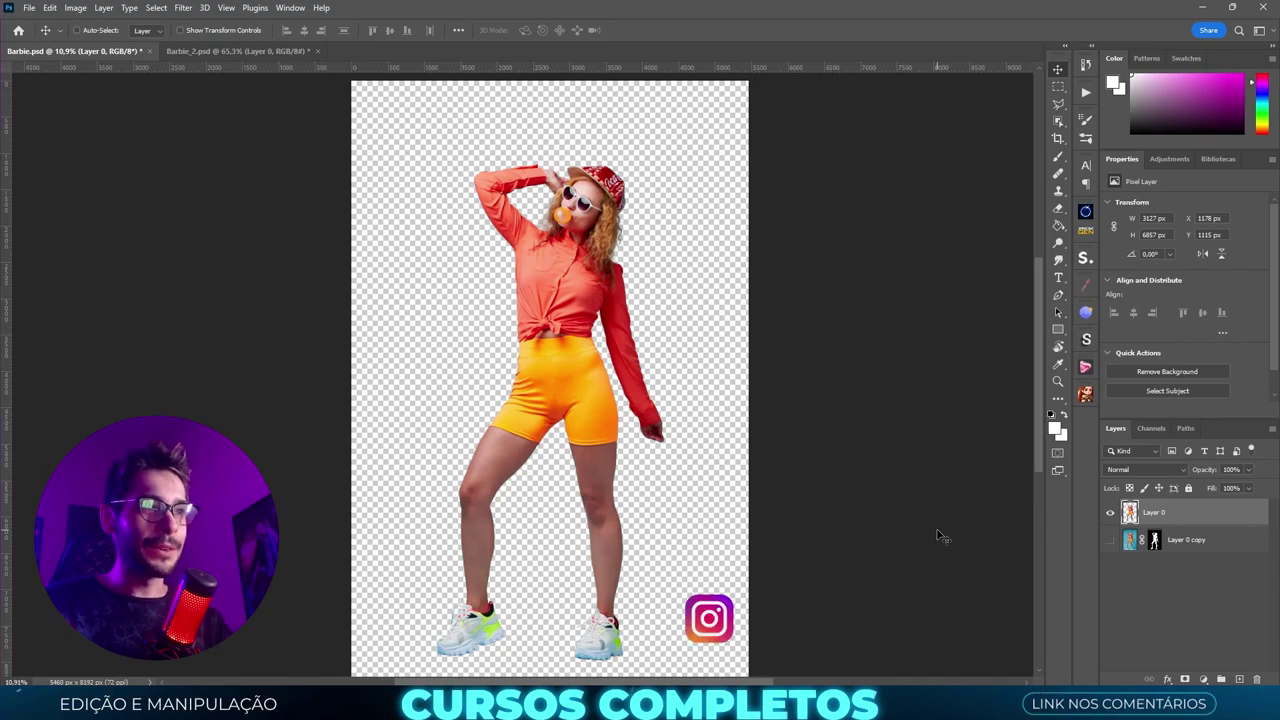
Compare the original and cut-out photos, then drag the cut-out Layer 0 into Barbie_2.psd.
alt+click(1109, 540)
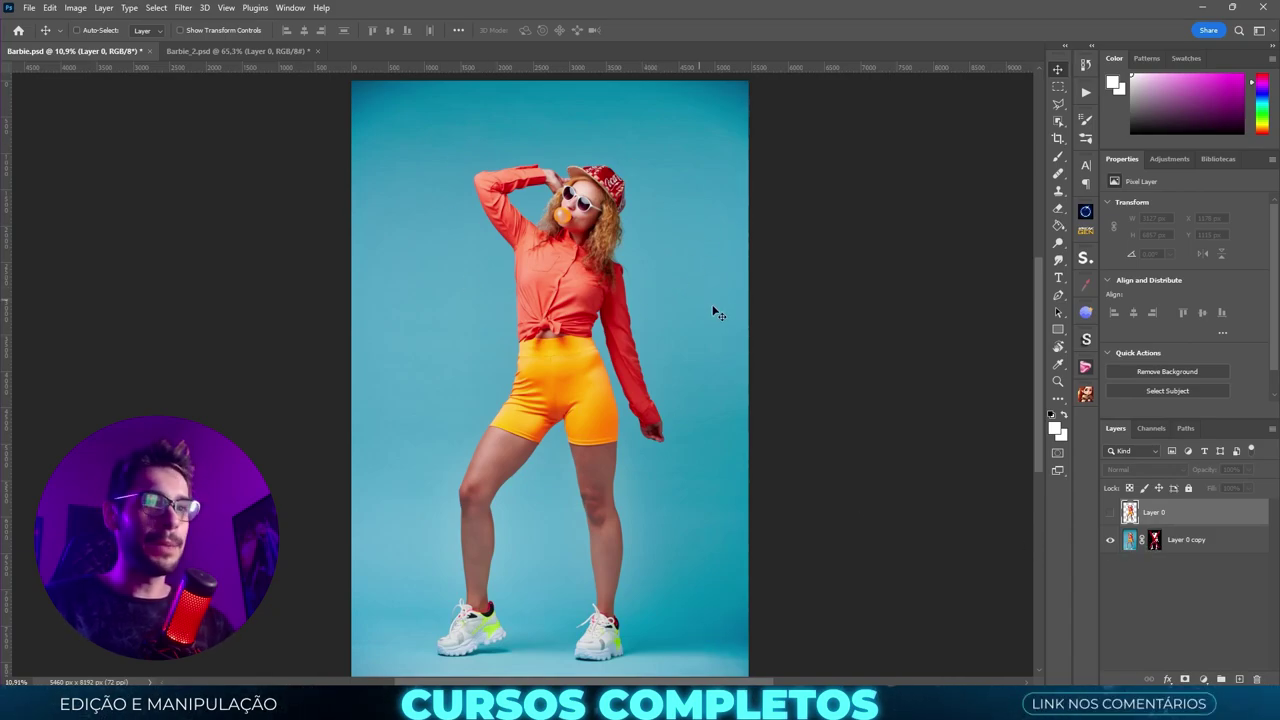
shift+click(1155, 540)
click(1109, 540)
click(1110, 512)
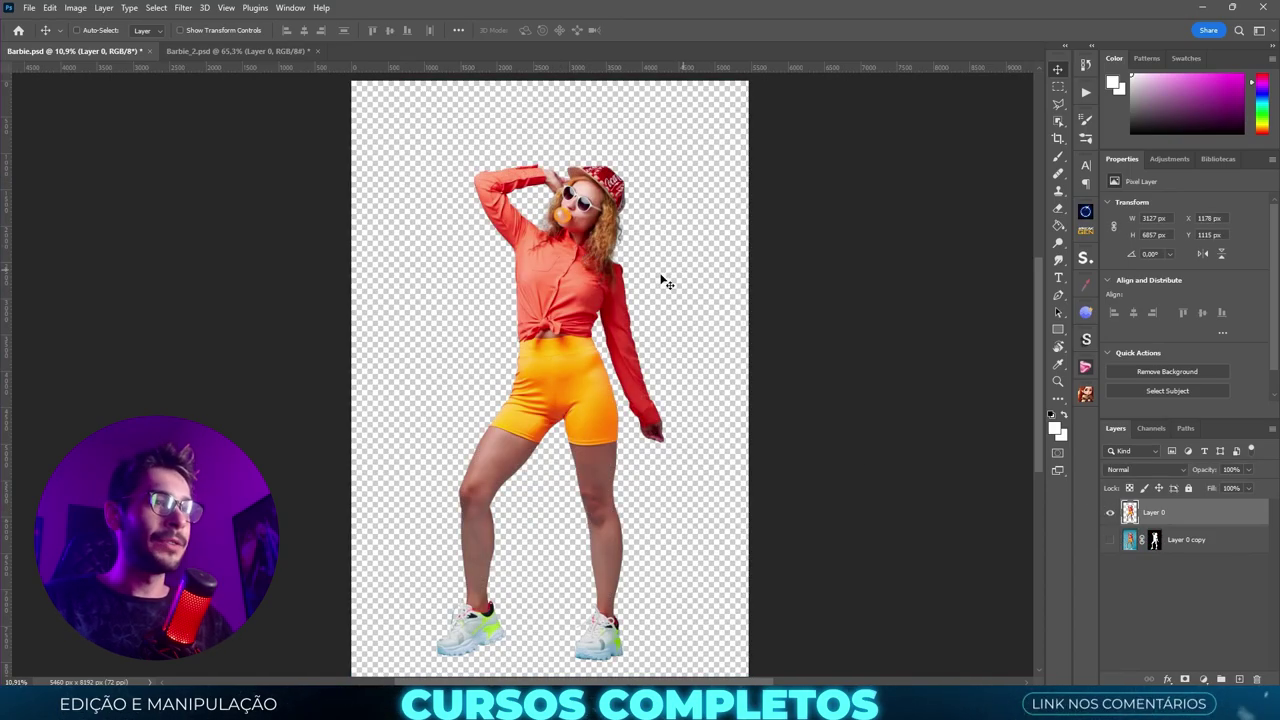
mouse_move(594, 272)
mouse_down()
mouse_move(537, 252)
mouse_move(574, 299)
mouse_up()
key(ctrl+t)
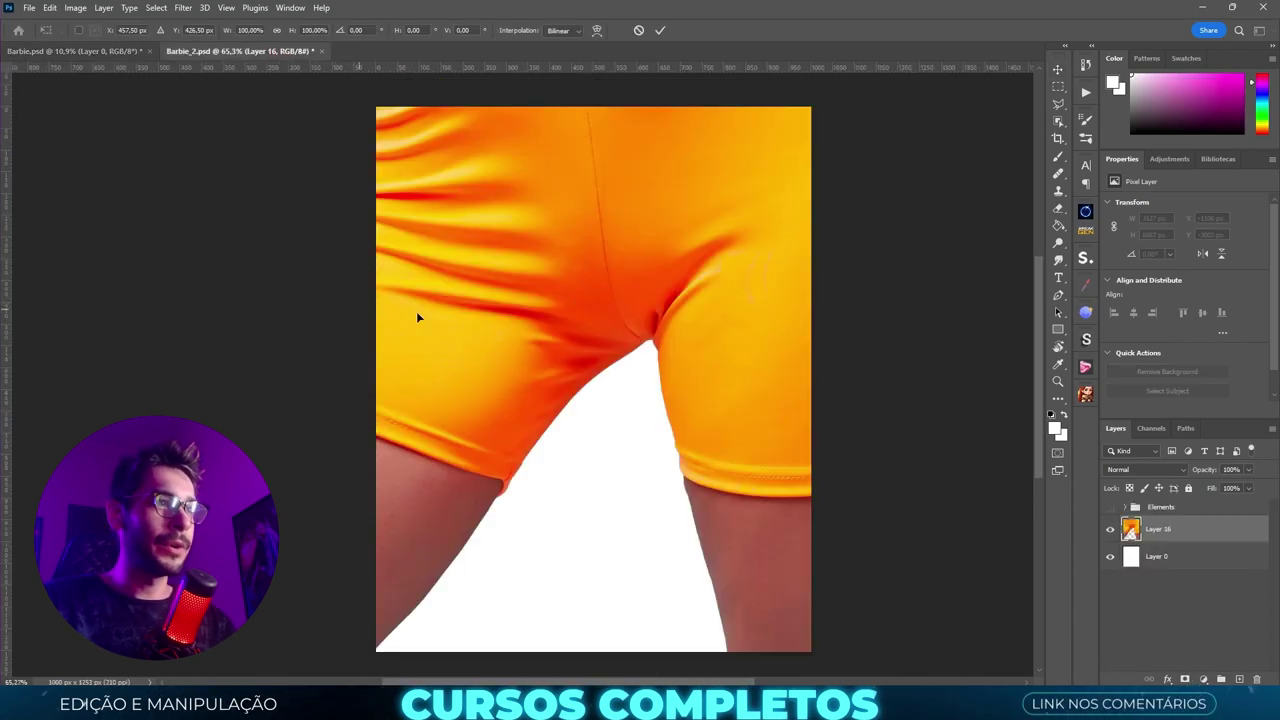
Scale the pasted model down to about 372 × 815 px, fit the page, then hide it.
scroll(490, 328, down, 5)
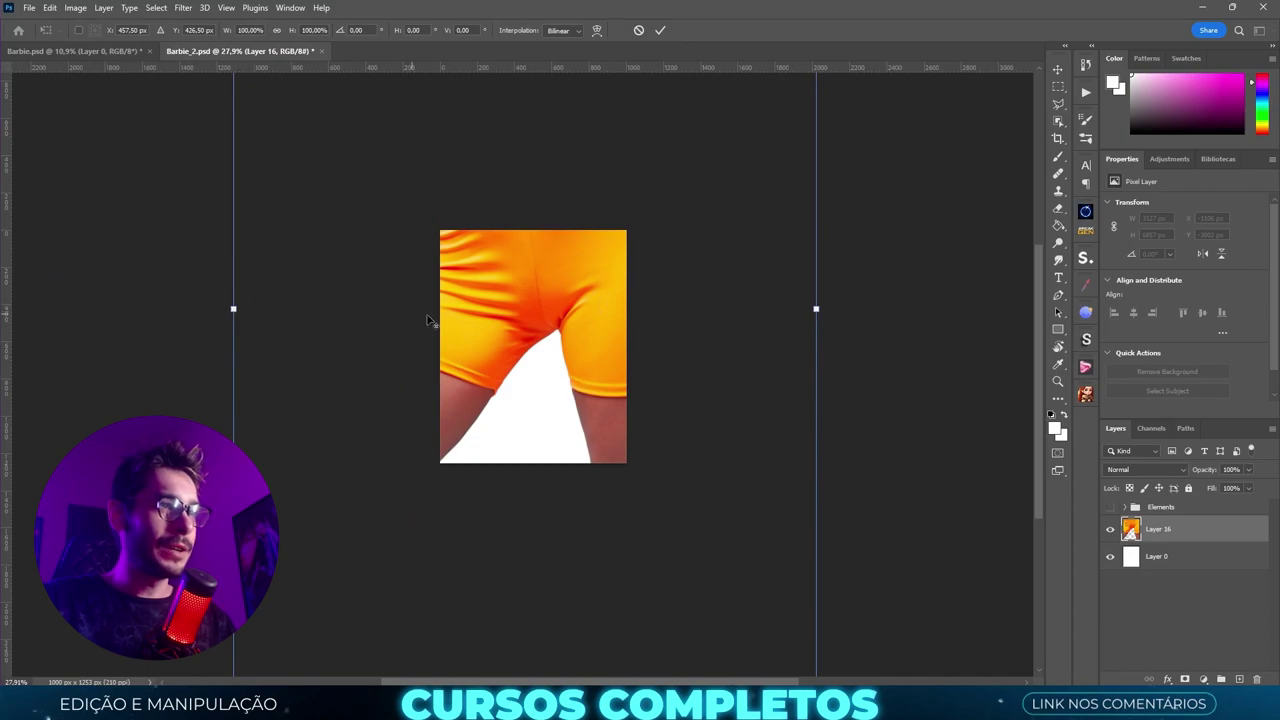
drag(232, 308, 428, 300)
key(Return)
key(ctrl+0)
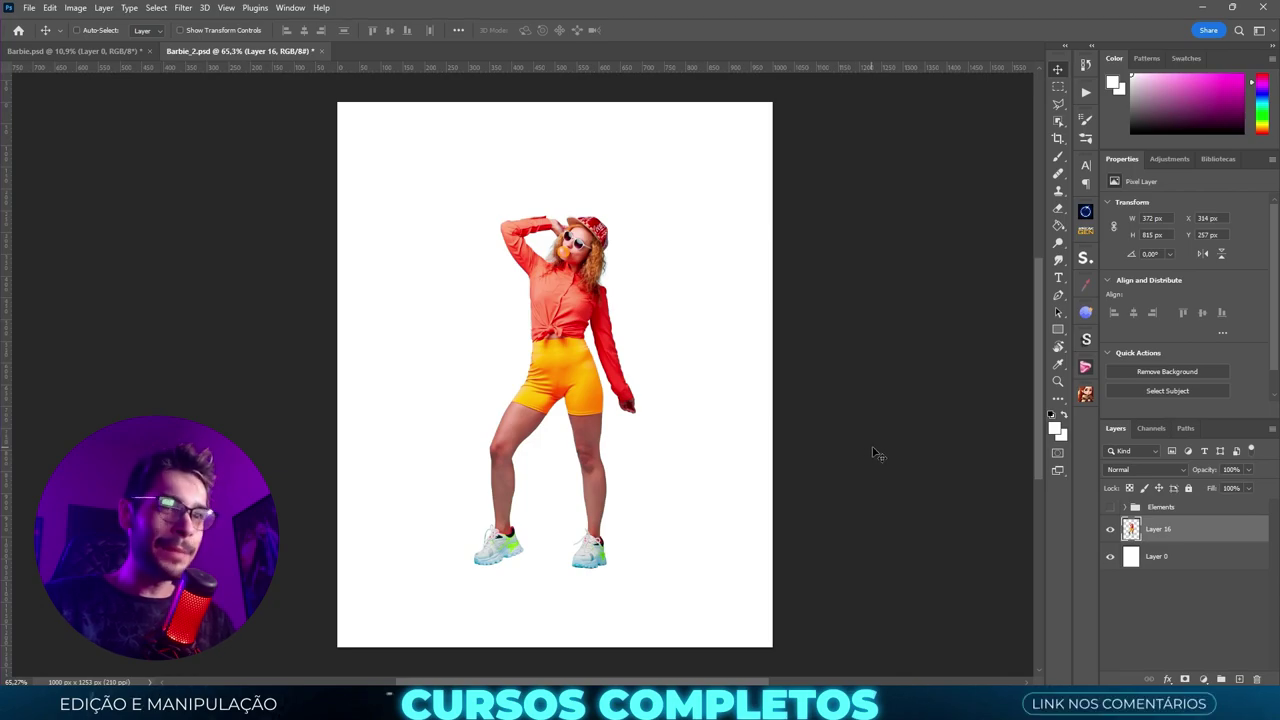
click(1110, 529)
Fill the white background with pink using the Paint Bucket and add empty Layer 17.
click(1170, 556)
key(g)
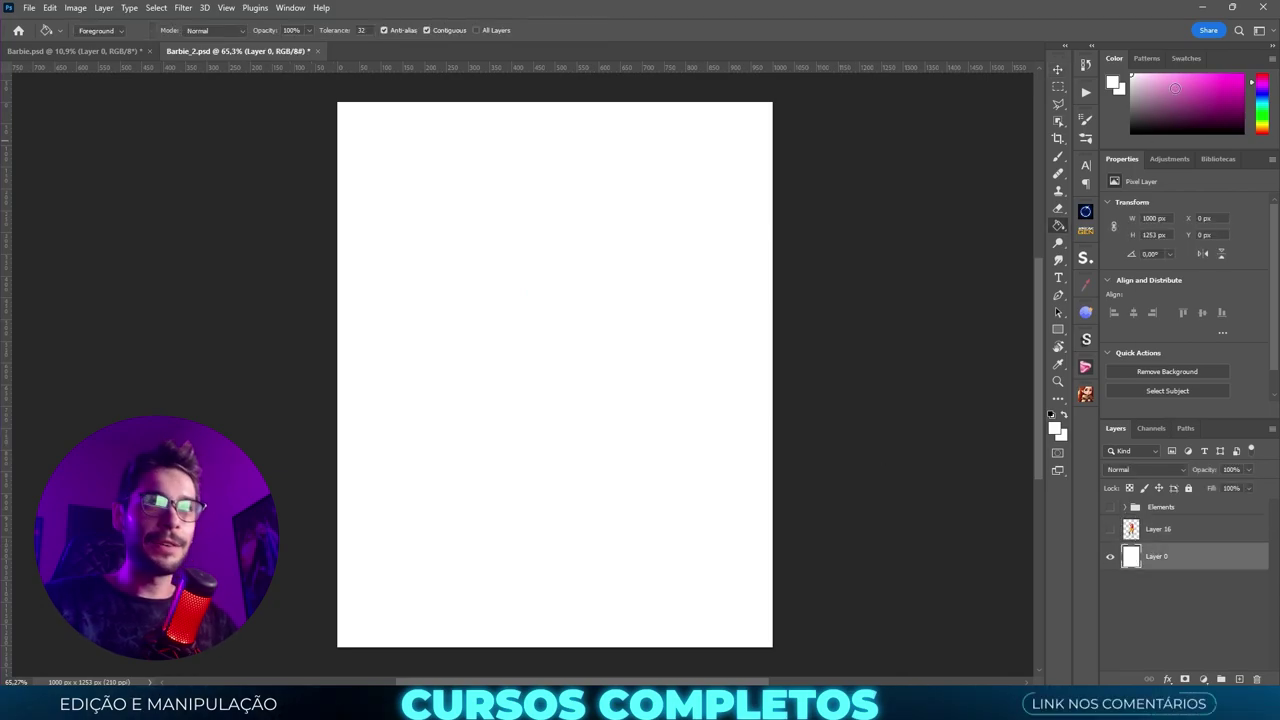
click(640, 256)
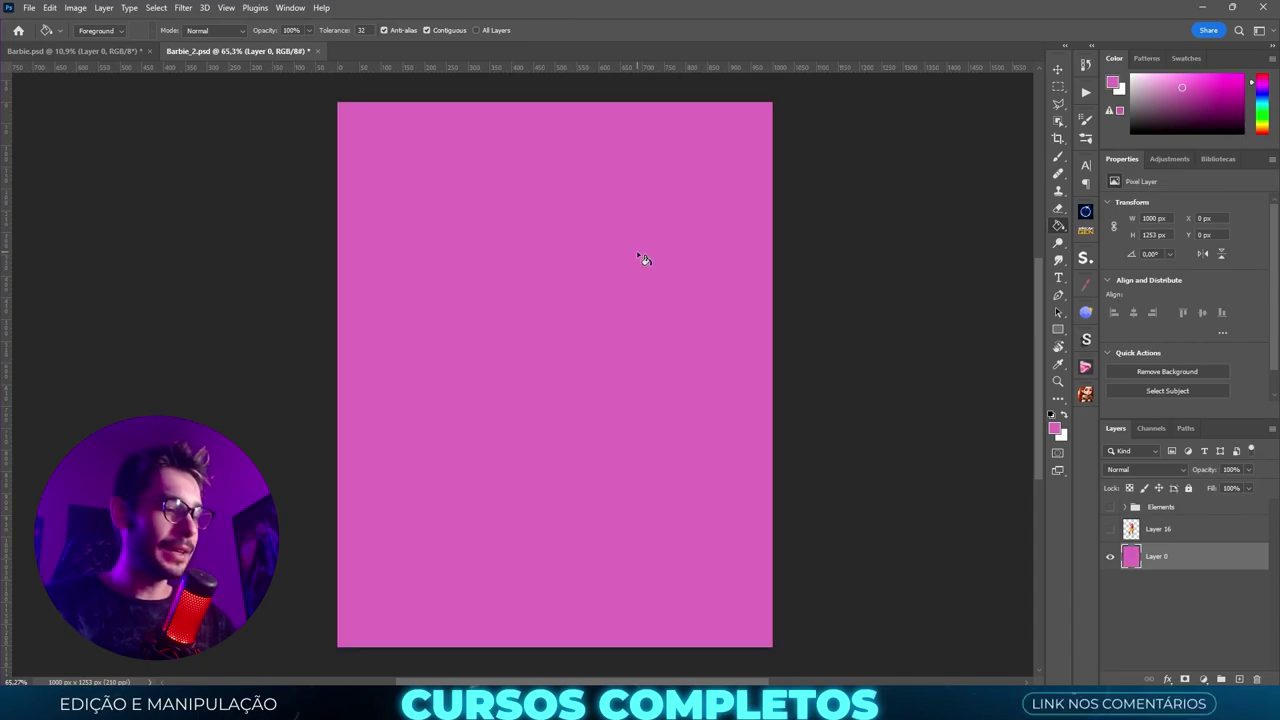
key(v)
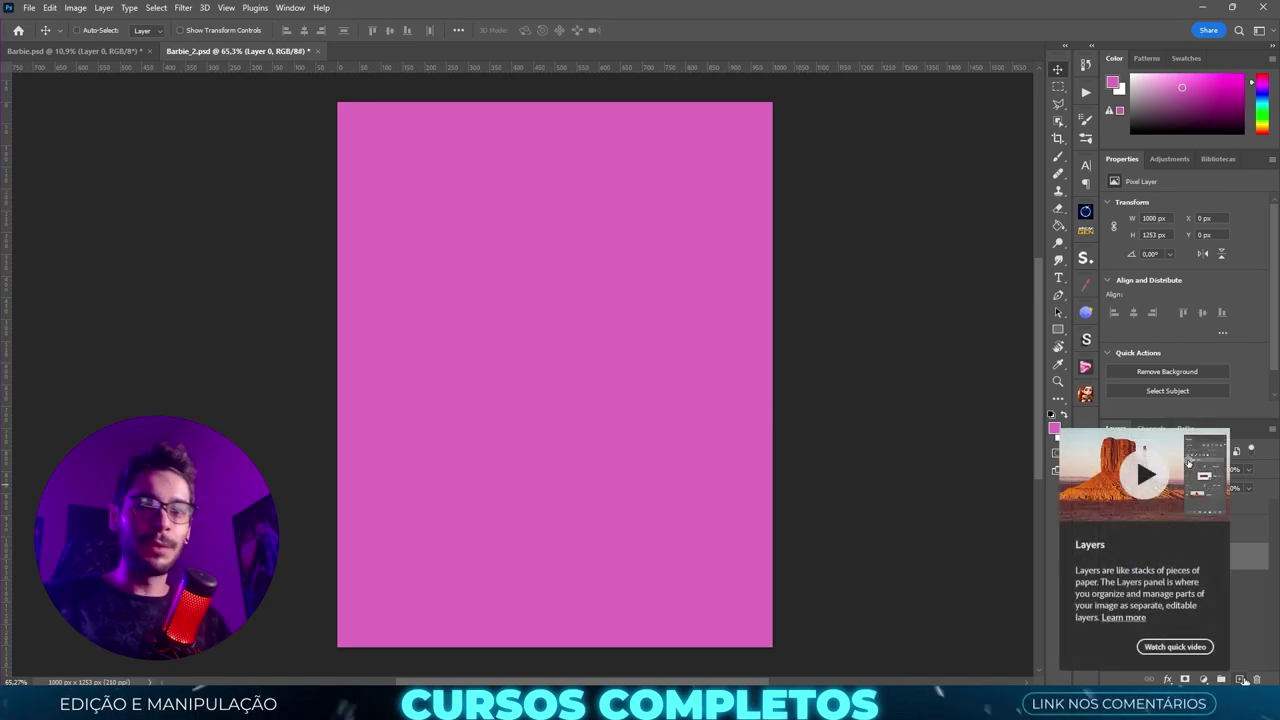
click(1241, 679)
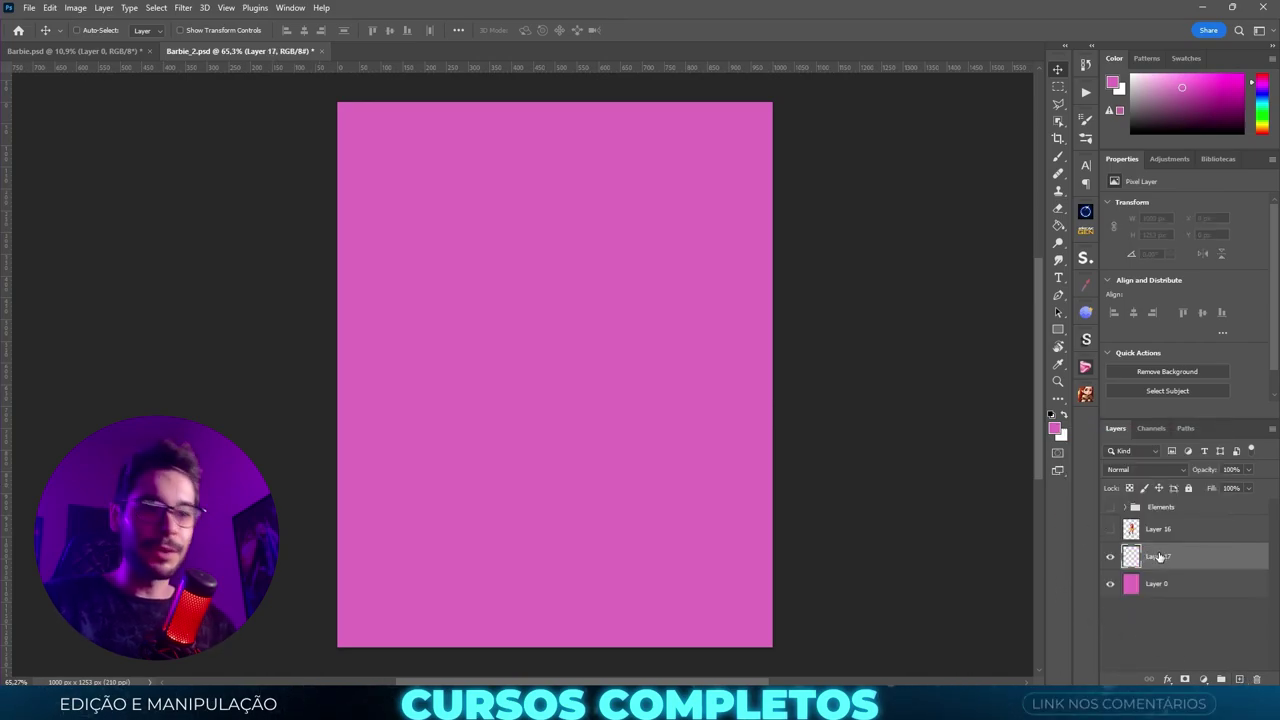
Brush soft light-pink strokes on Layer 17 so the page brightens toward the bottom.
key(b)
click(1148, 73)
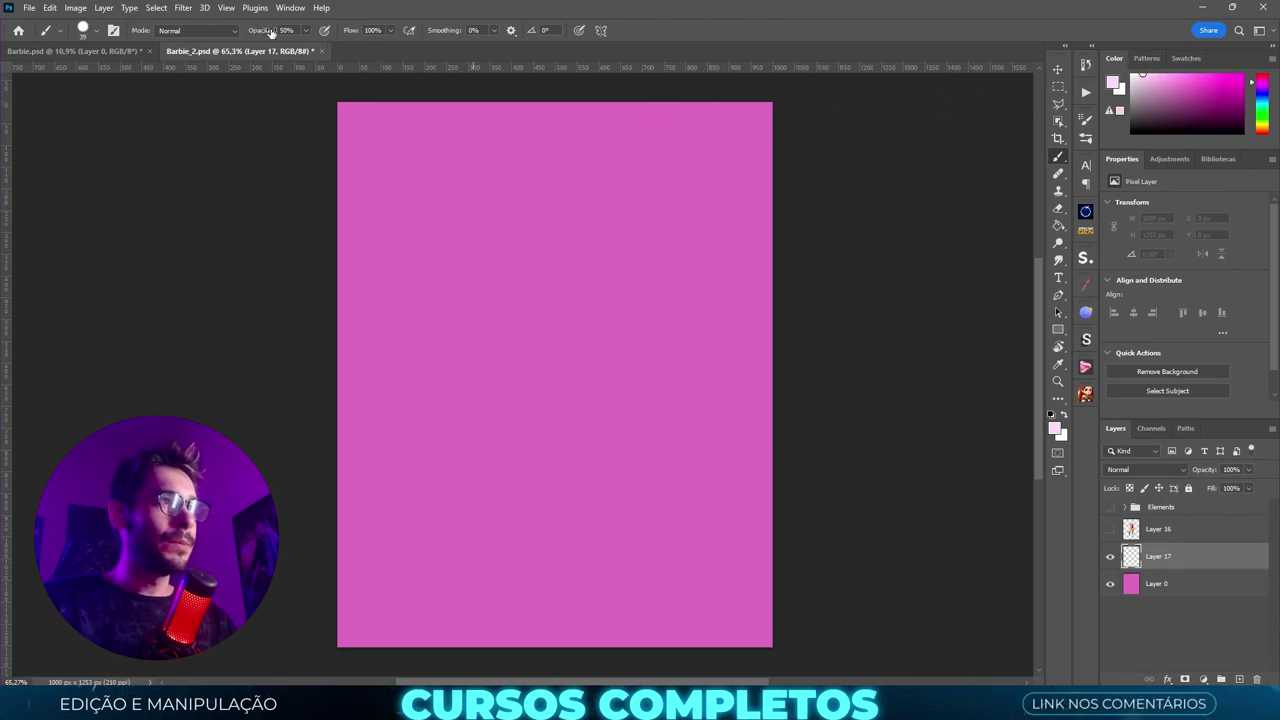
scroll(480, 326, down, 2)
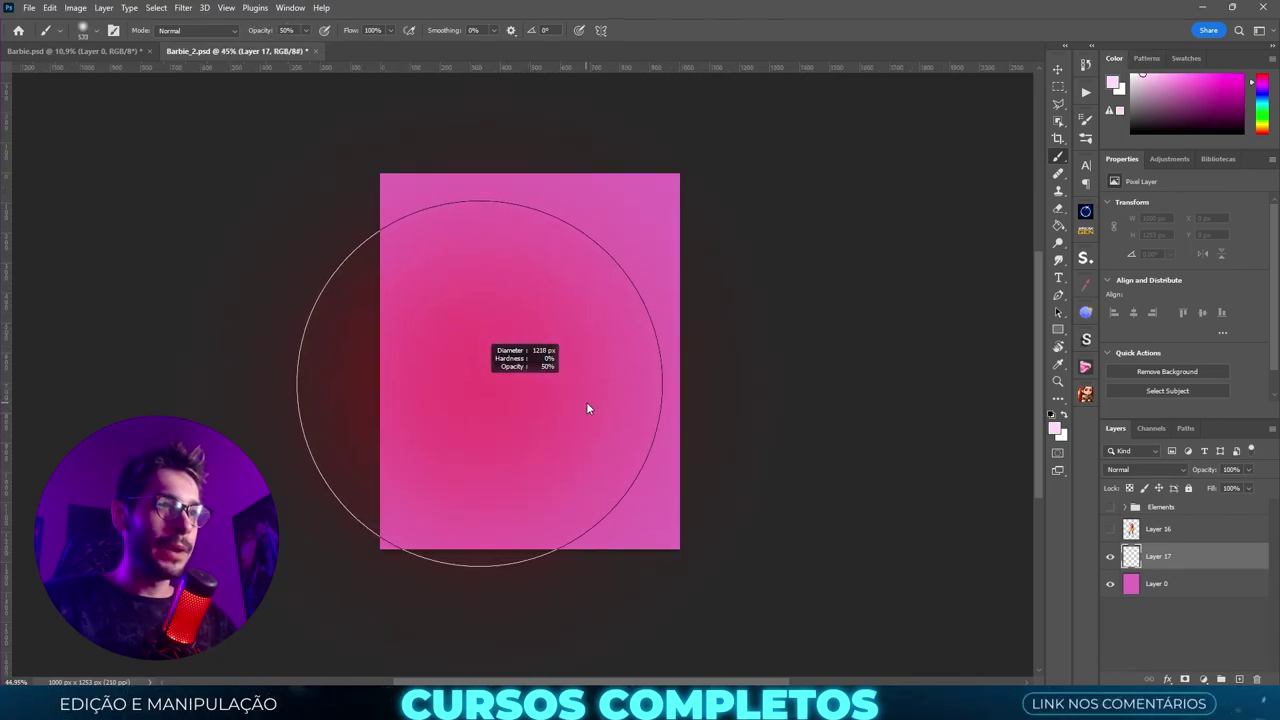
drag(314, 540, 1005, 525)
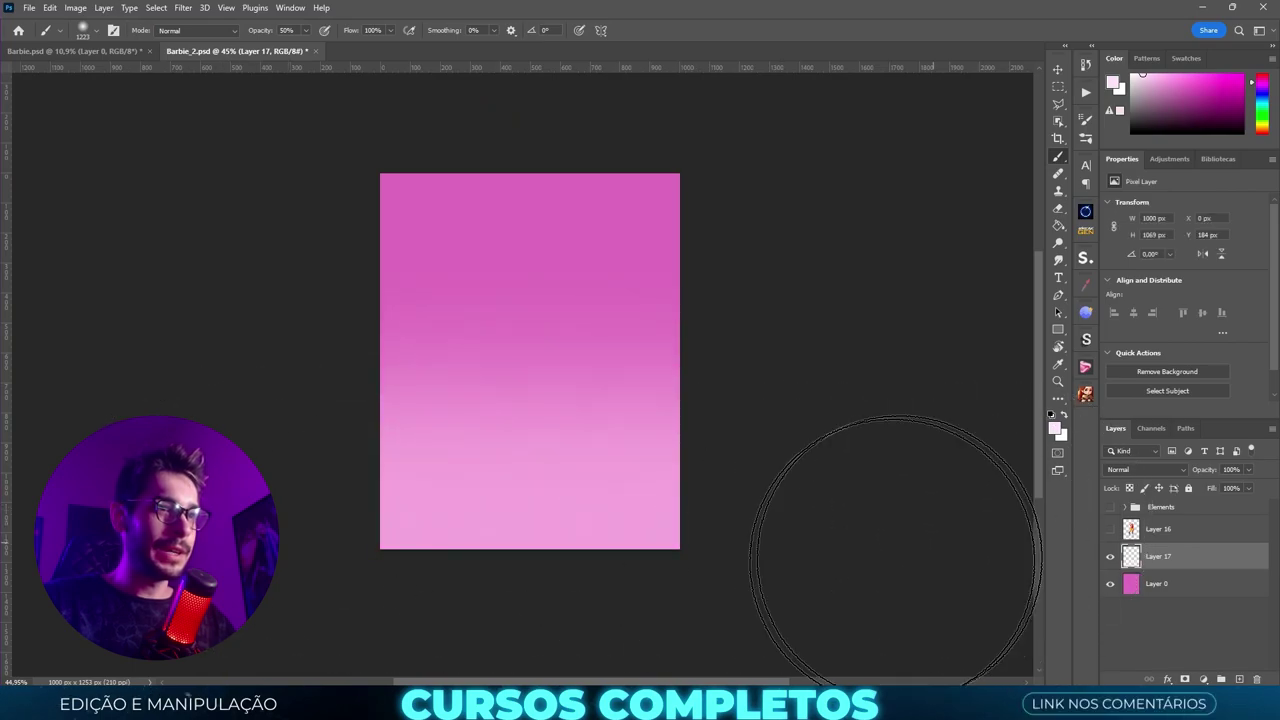
drag(771, 540, 330, 525)
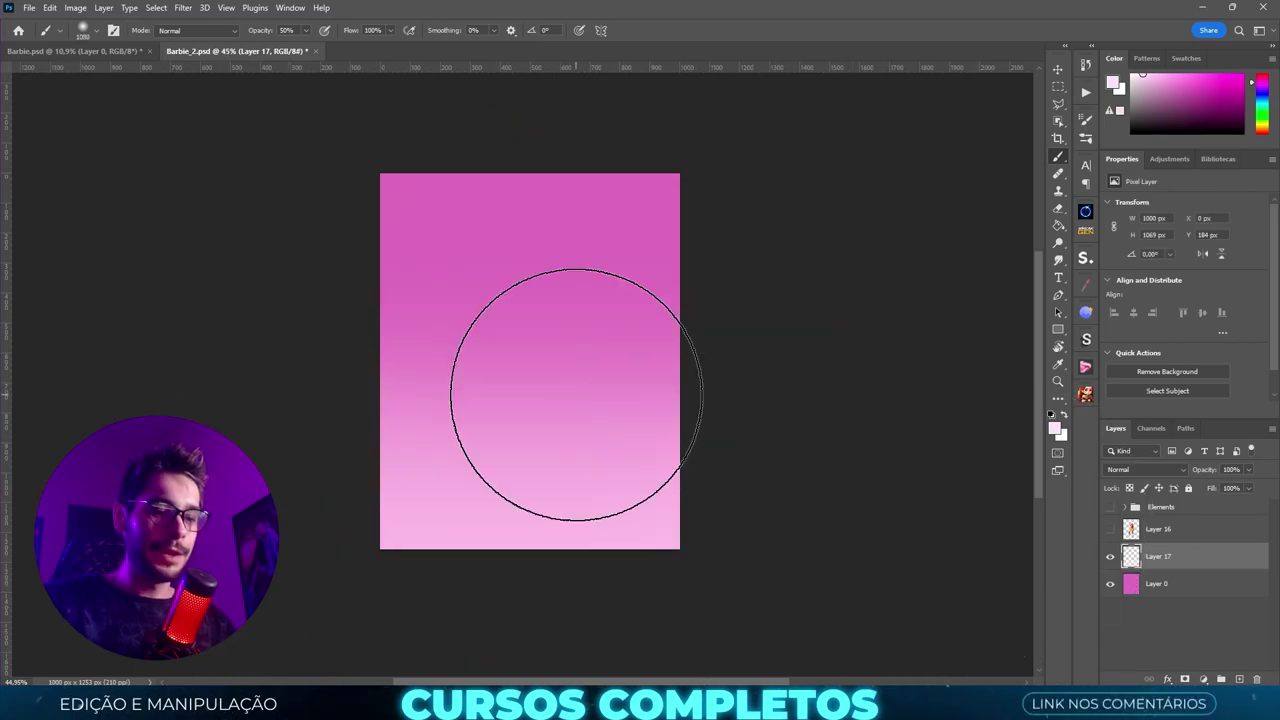
drag(430, 357, 563, 307)
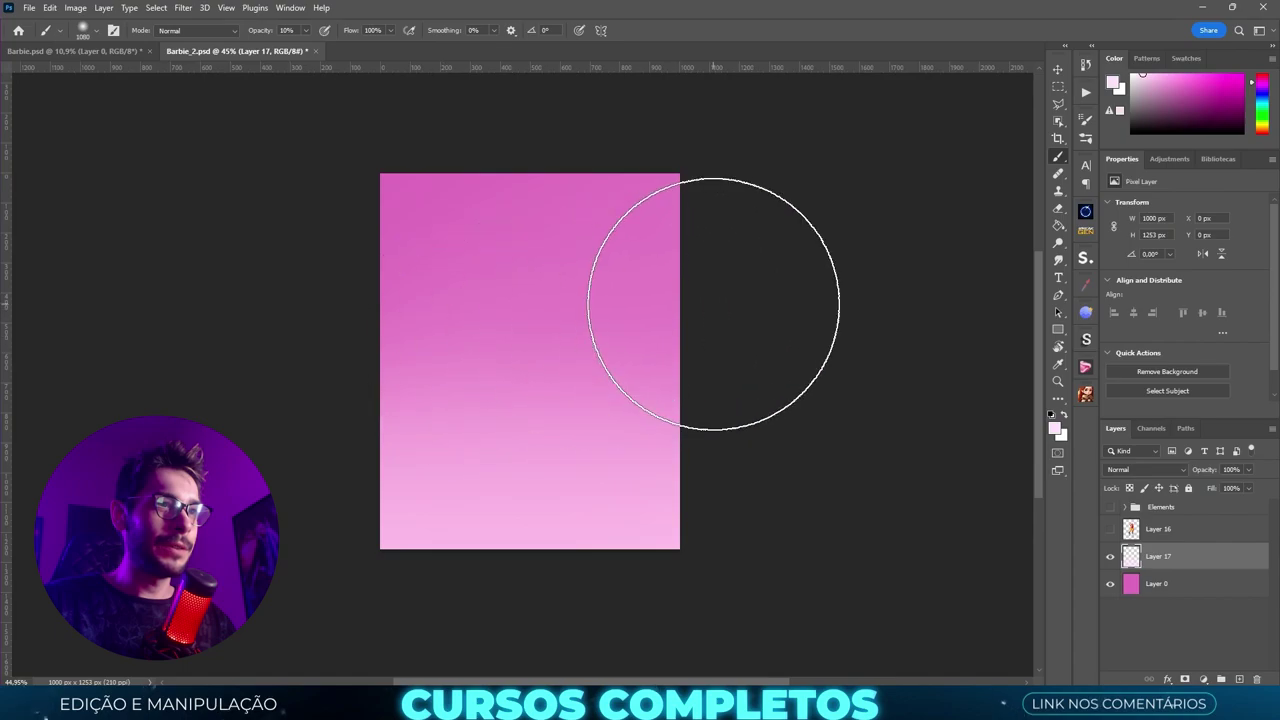
key(v)
scroll(500, 370, up, 2)
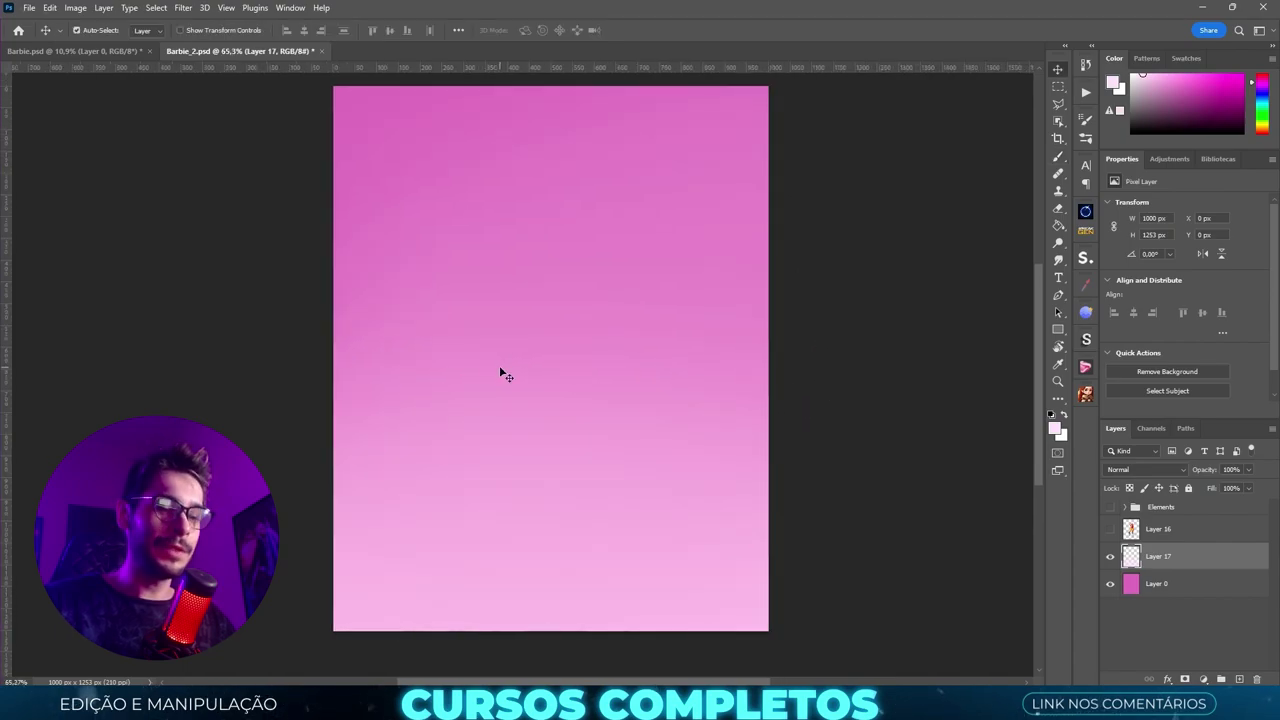
scroll(500, 370, up, 1)
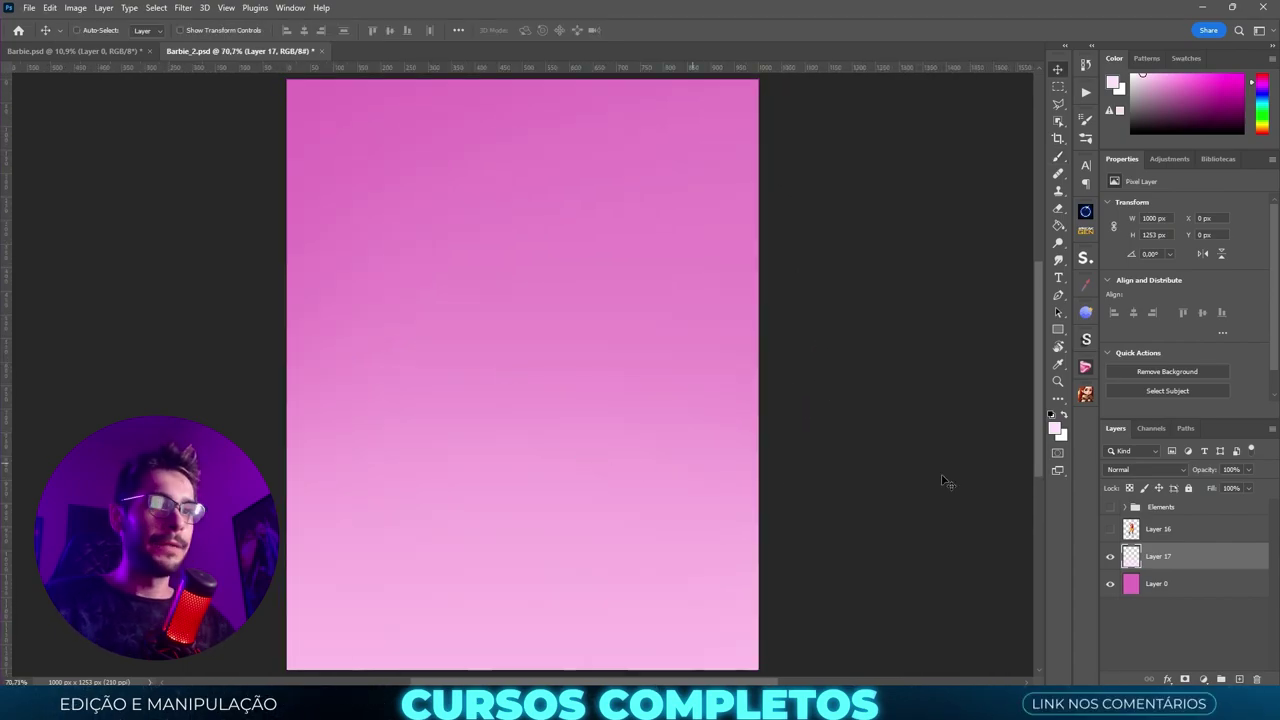
shift+click(1158, 583)
Group the two background layers and name the group Scene.
key(ctrl+g)
double_click(1157, 551)
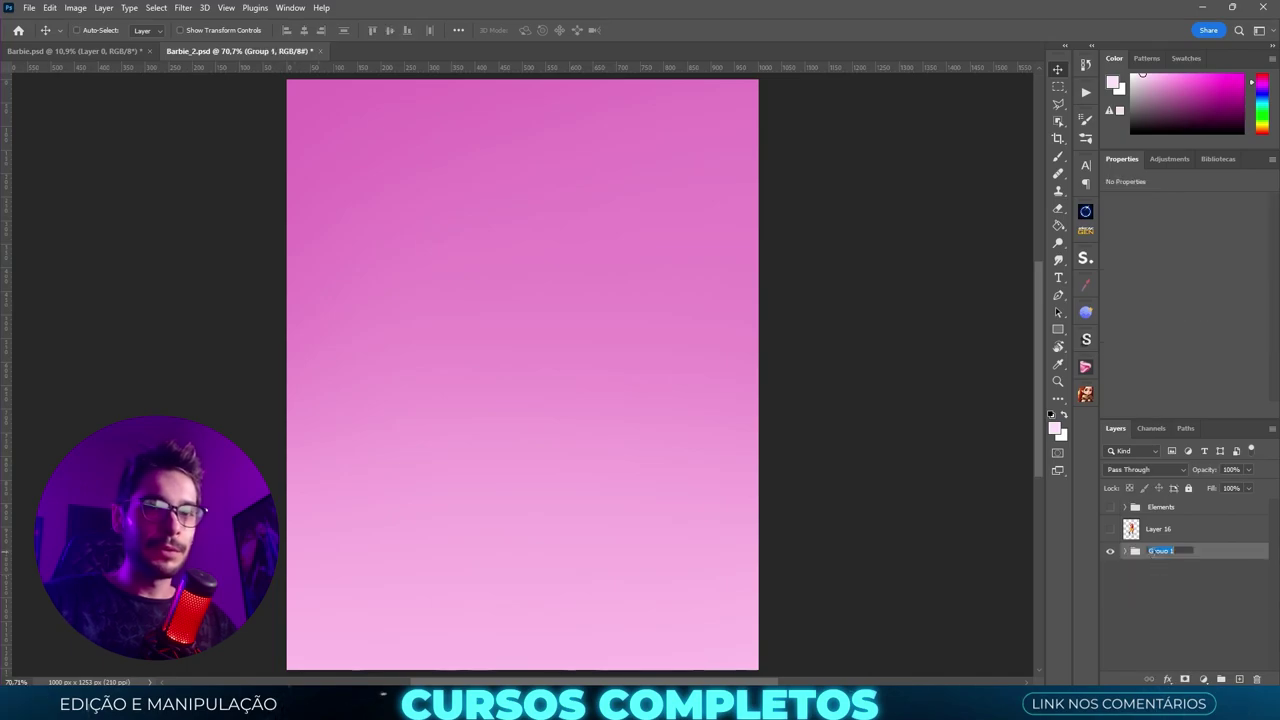
text(Scene)
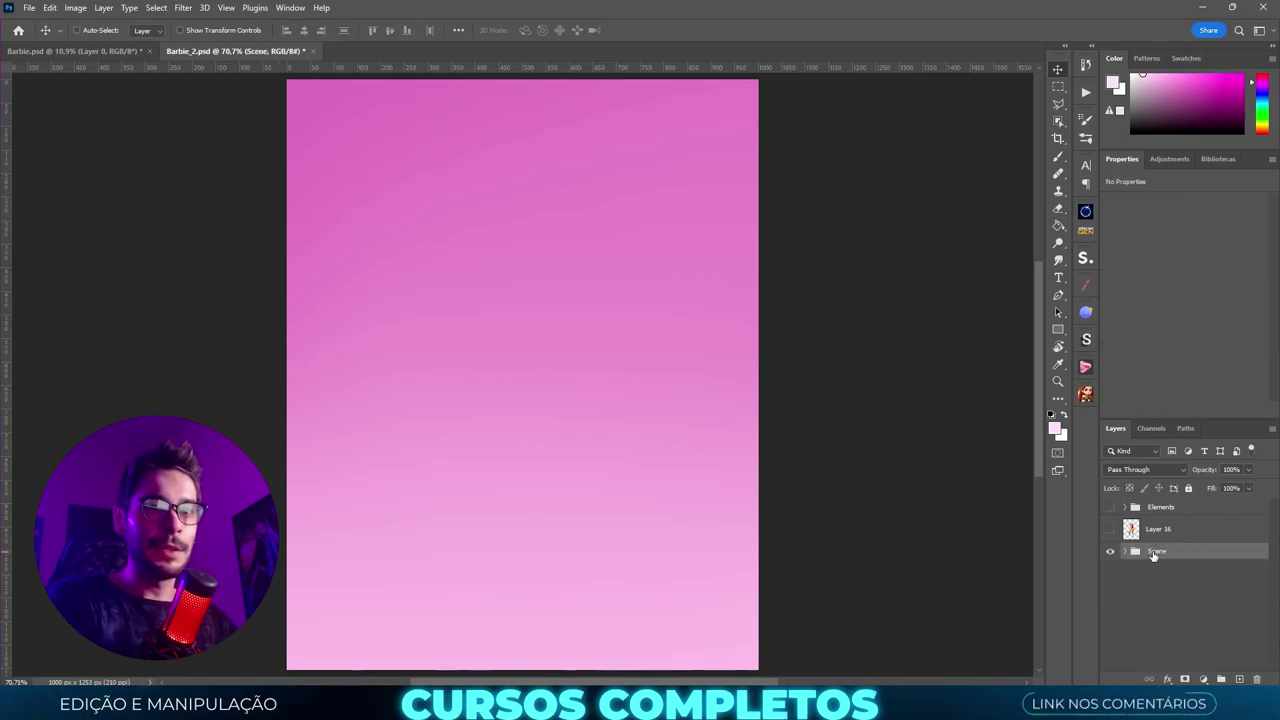
Show the model layer, group it as Barbie with Normal blending, and collapse it.
click(1158, 529)
click(1110, 529)
key(ctrl+g)
click(1118, 470)
click(1135, 362)
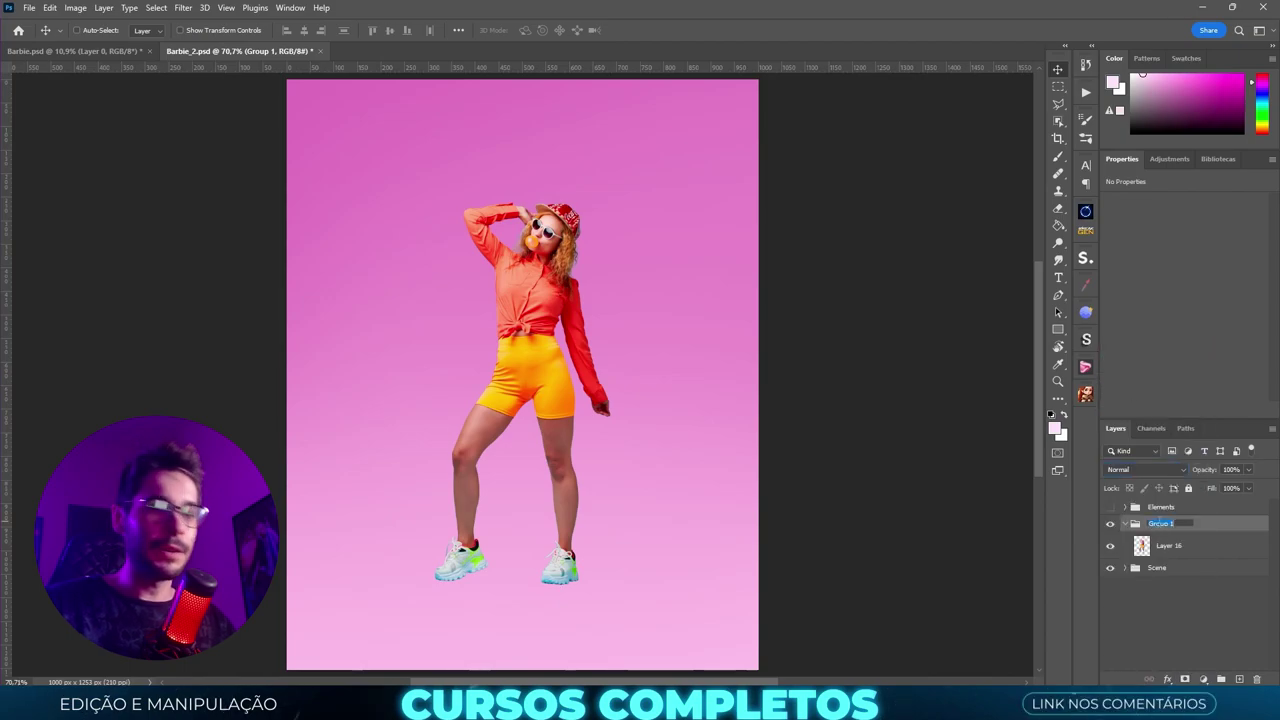
text(Barbie)
key(Return)
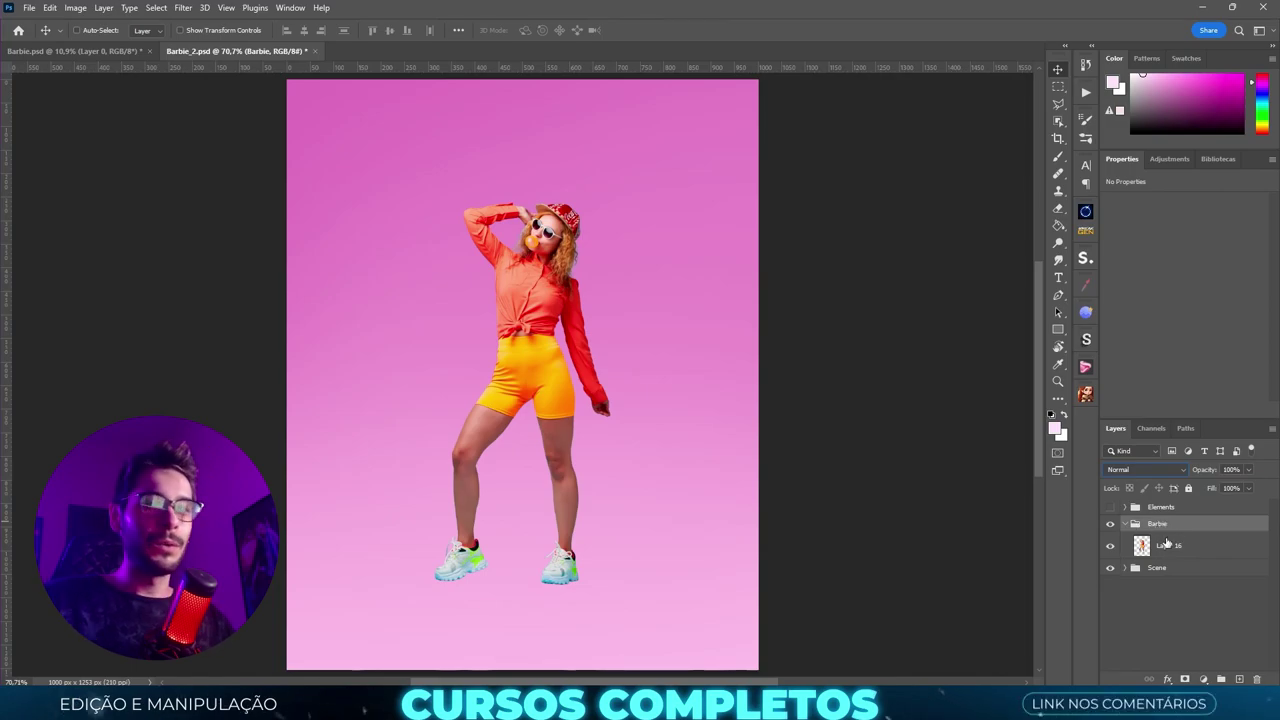
click(1124, 524)
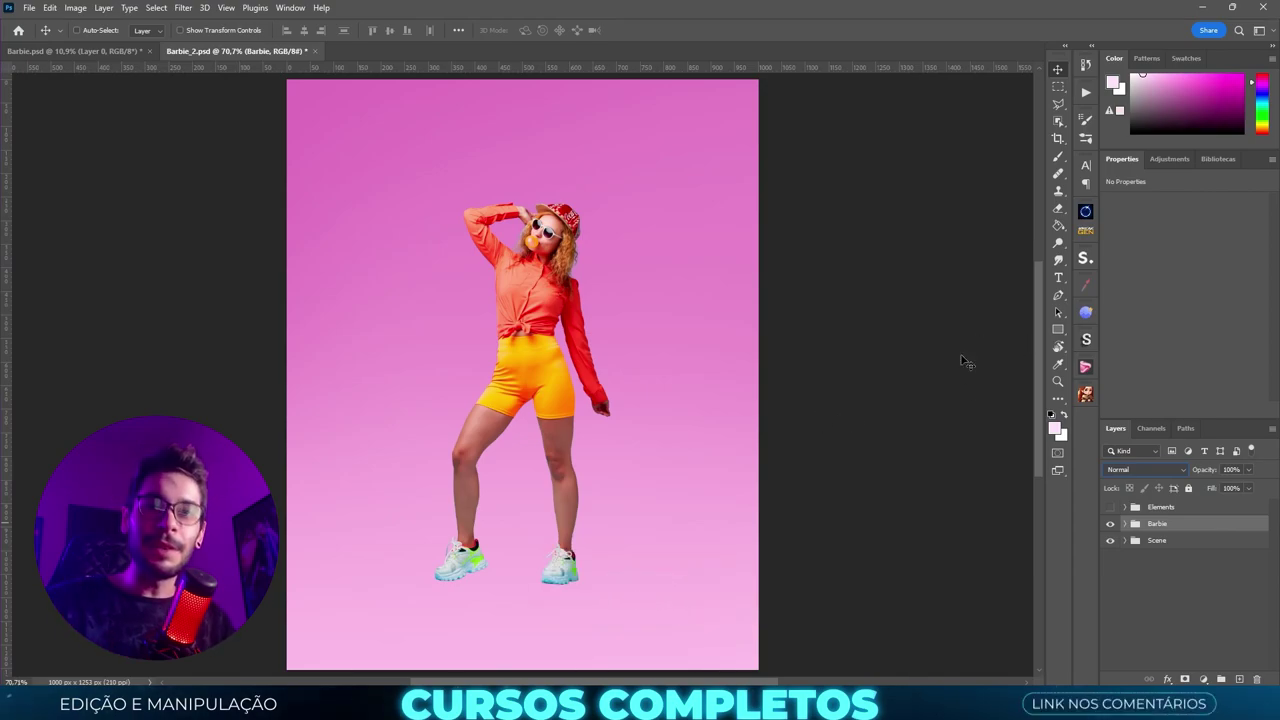
click(1056, 333)
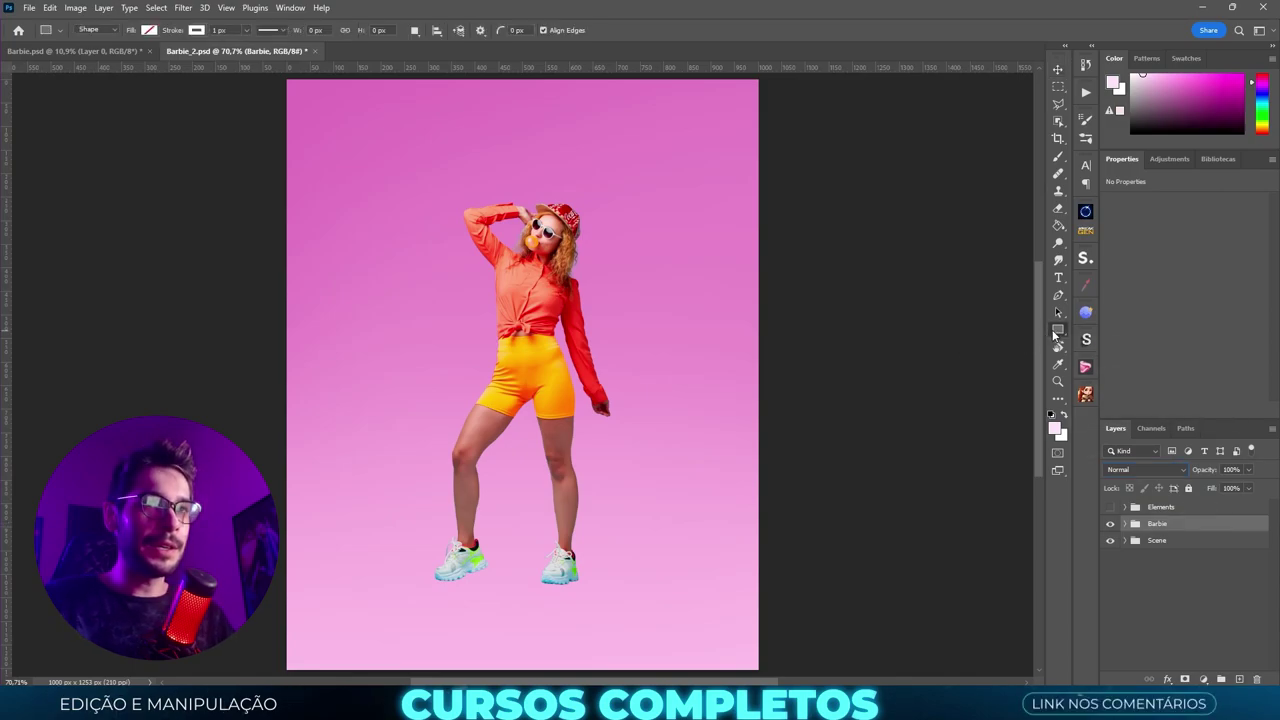
Draw a tall rectangle around the model with no stroke and a magenta fill.
mouse_move(385, 103)
mouse_down()
mouse_move(651, 578)
mouse_move(655, 618)
mouse_move(728, 590)
mouse_move(631, 608)
mouse_up()
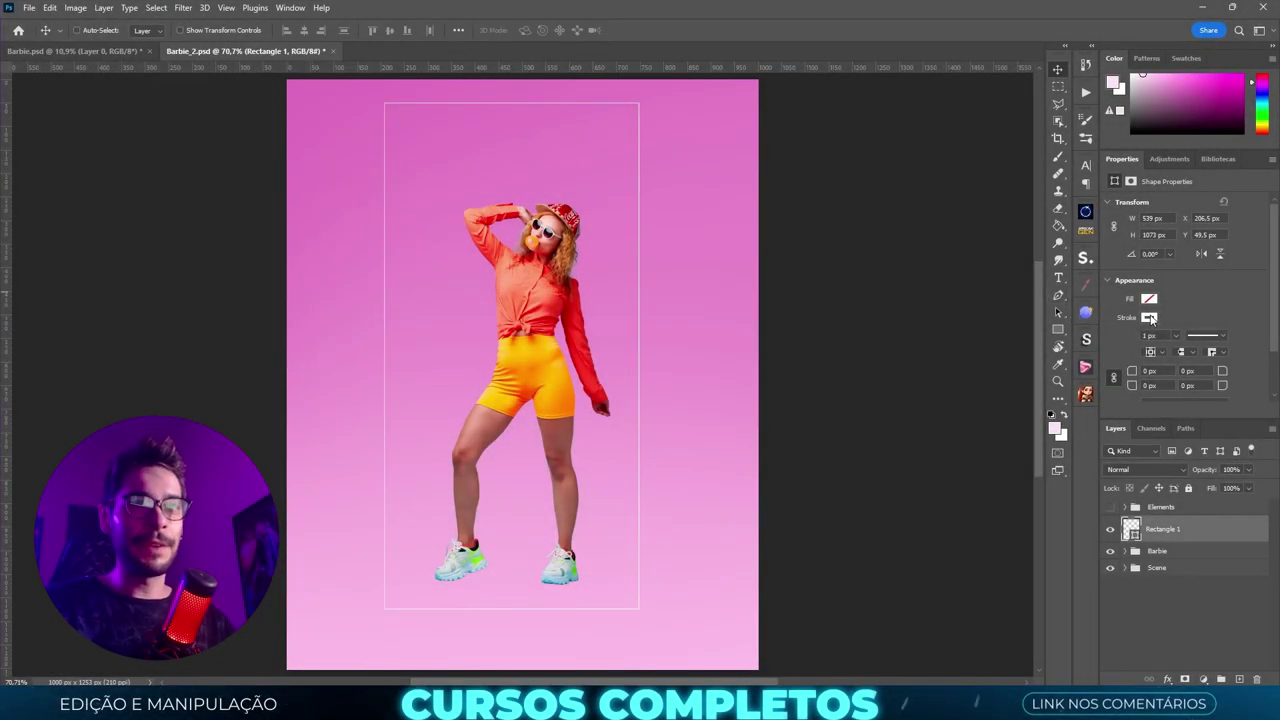
click(1150, 318)
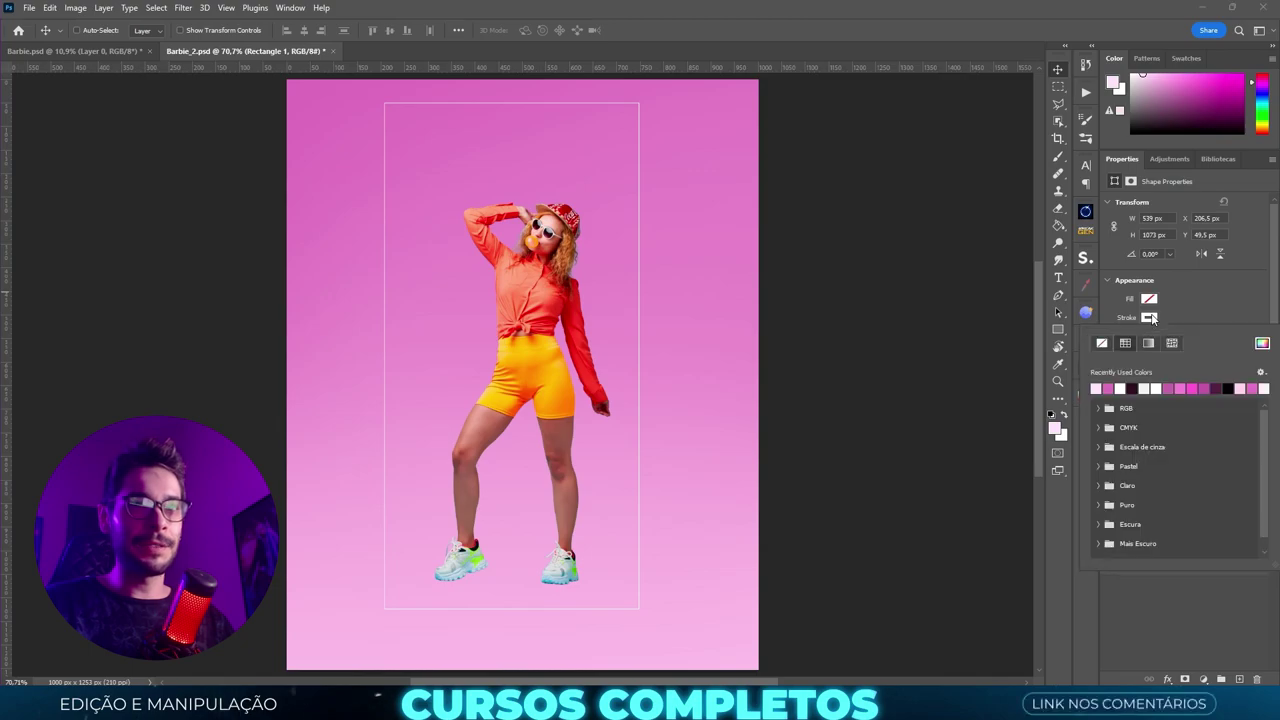
click(1102, 344)
click(1150, 299)
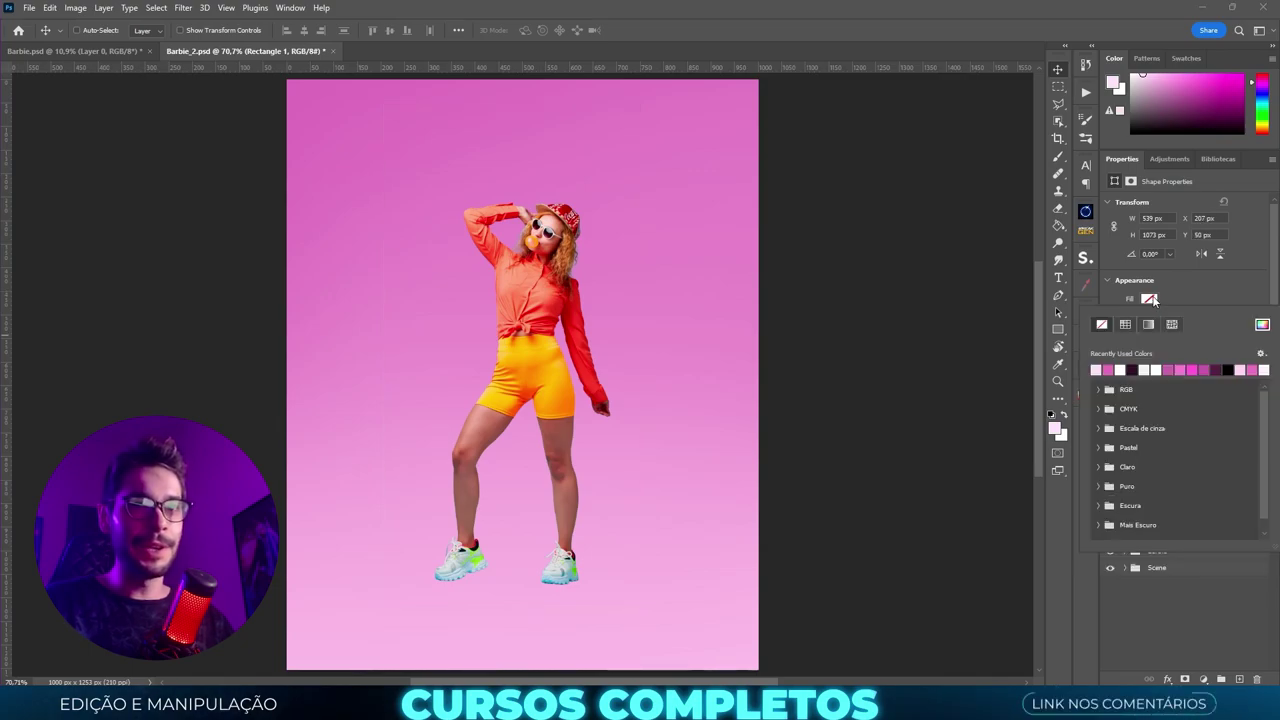
click(1112, 369)
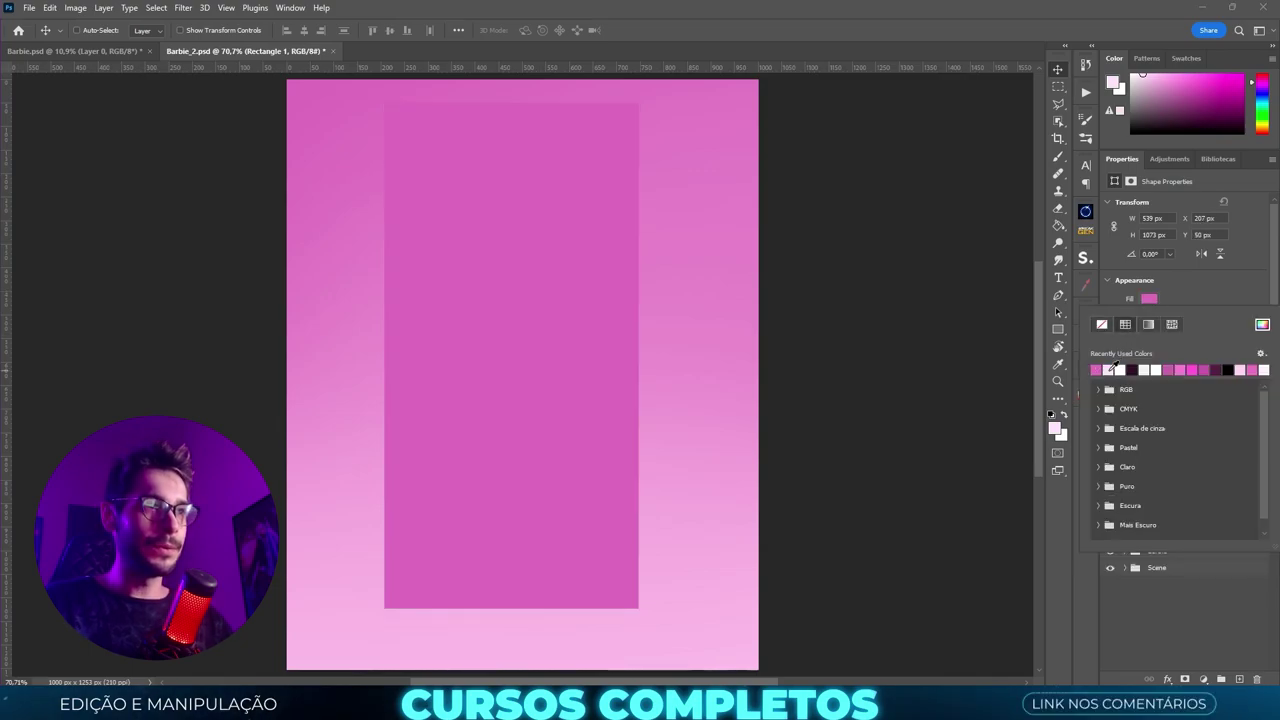
Nudge the magenta box right and down, then add empty Layer 18 above it.
click(803, 365)
drag(640, 366, 600, 387)
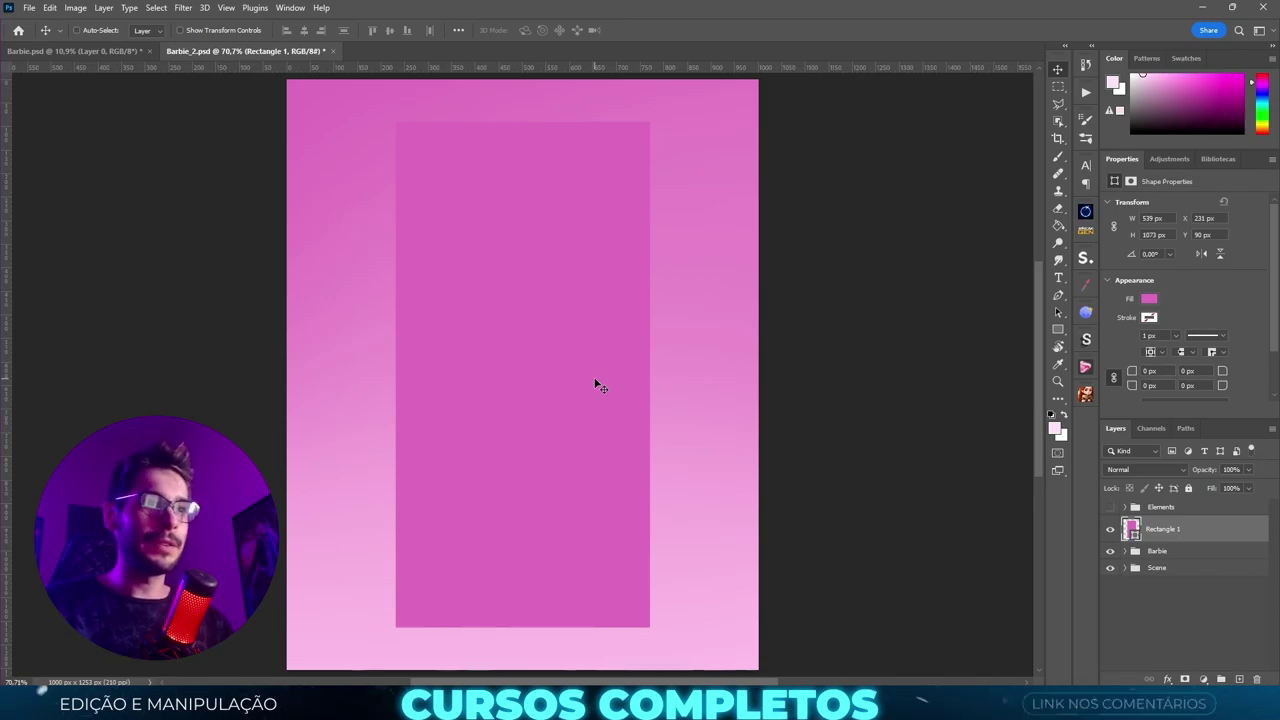
click(1240, 679)
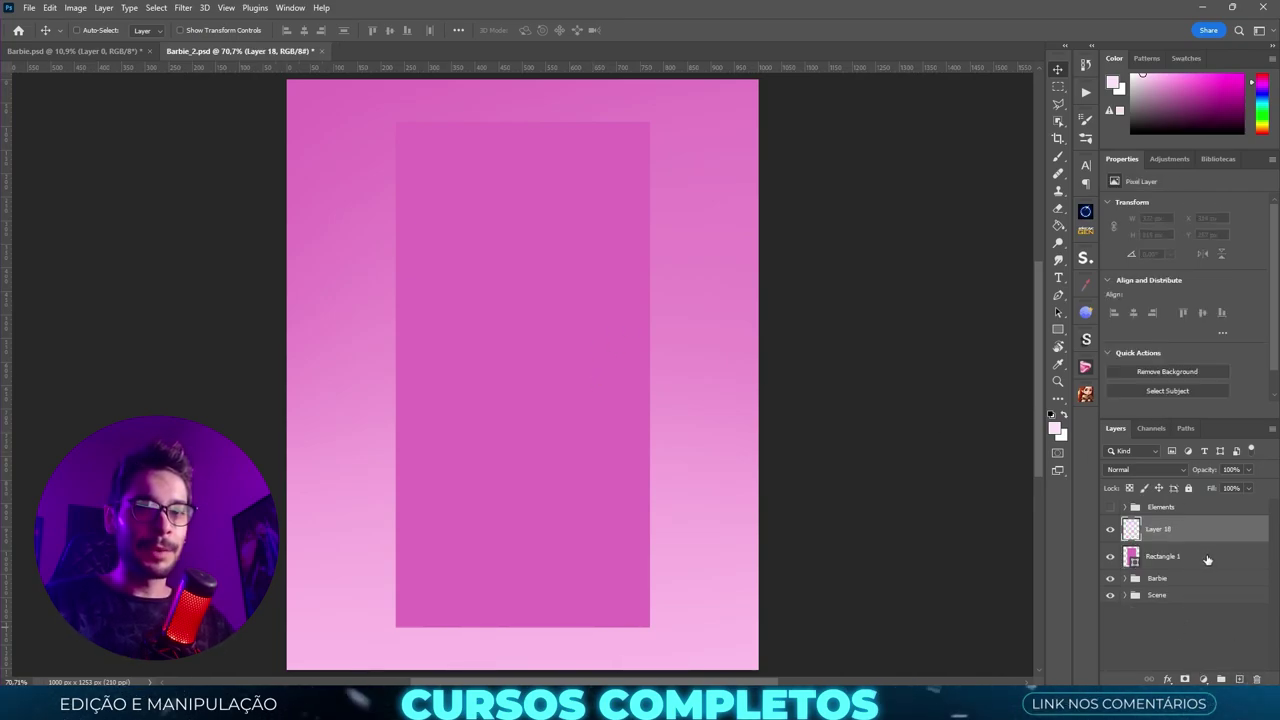
Clip Layer 18 to the magenta box and brush sampled pale pink across its top.
alt+click(1199, 537)
key(b)
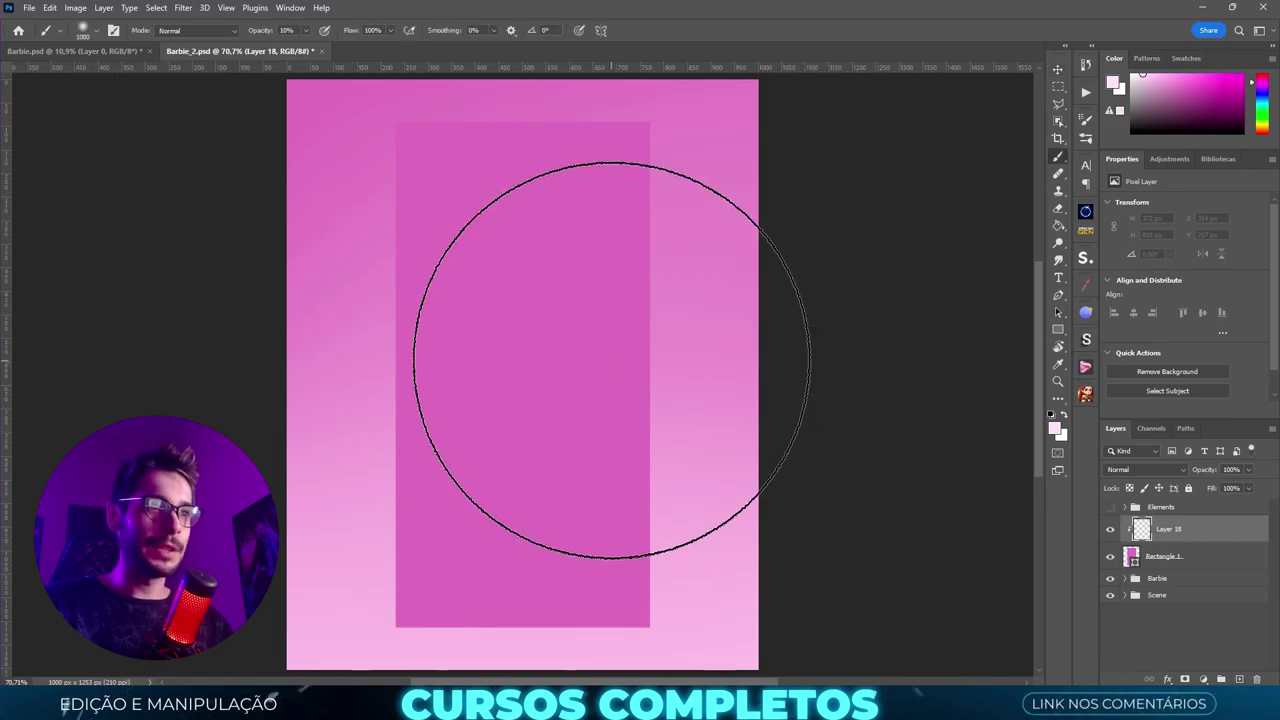
scroll(617, 354, down, 2)
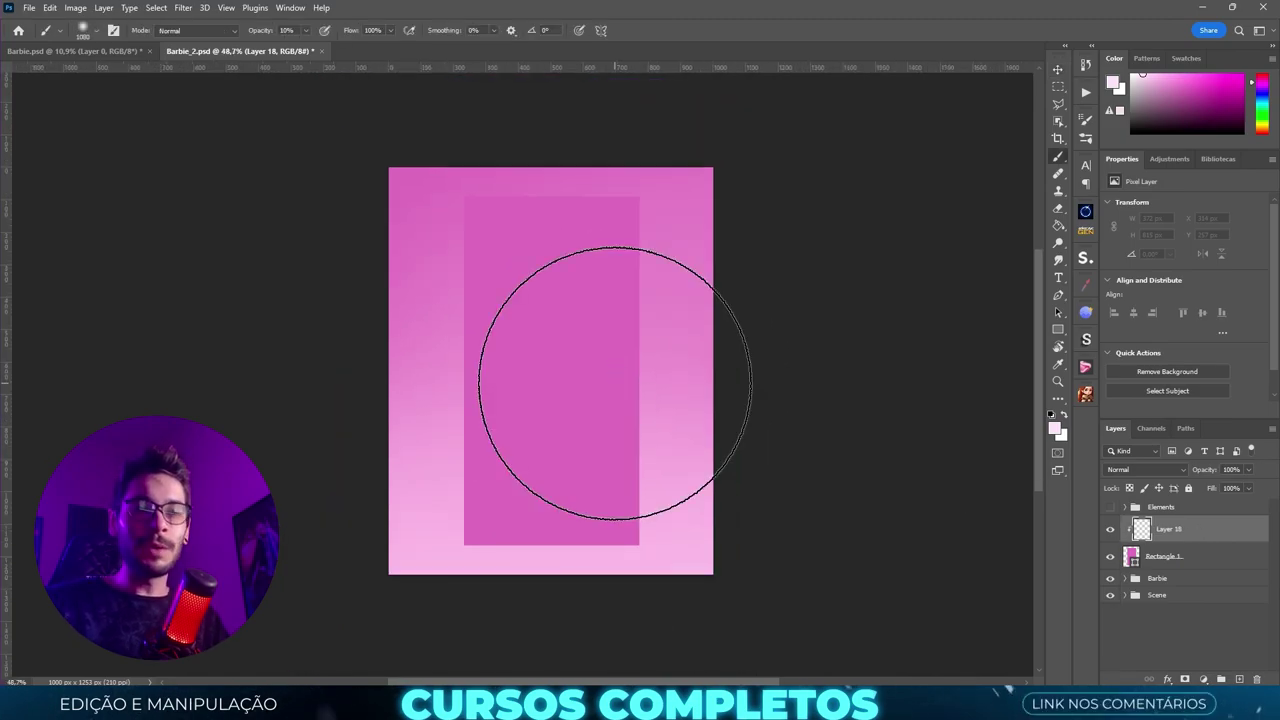
alt+click(669, 552)
drag(843, 219, 338, 218)
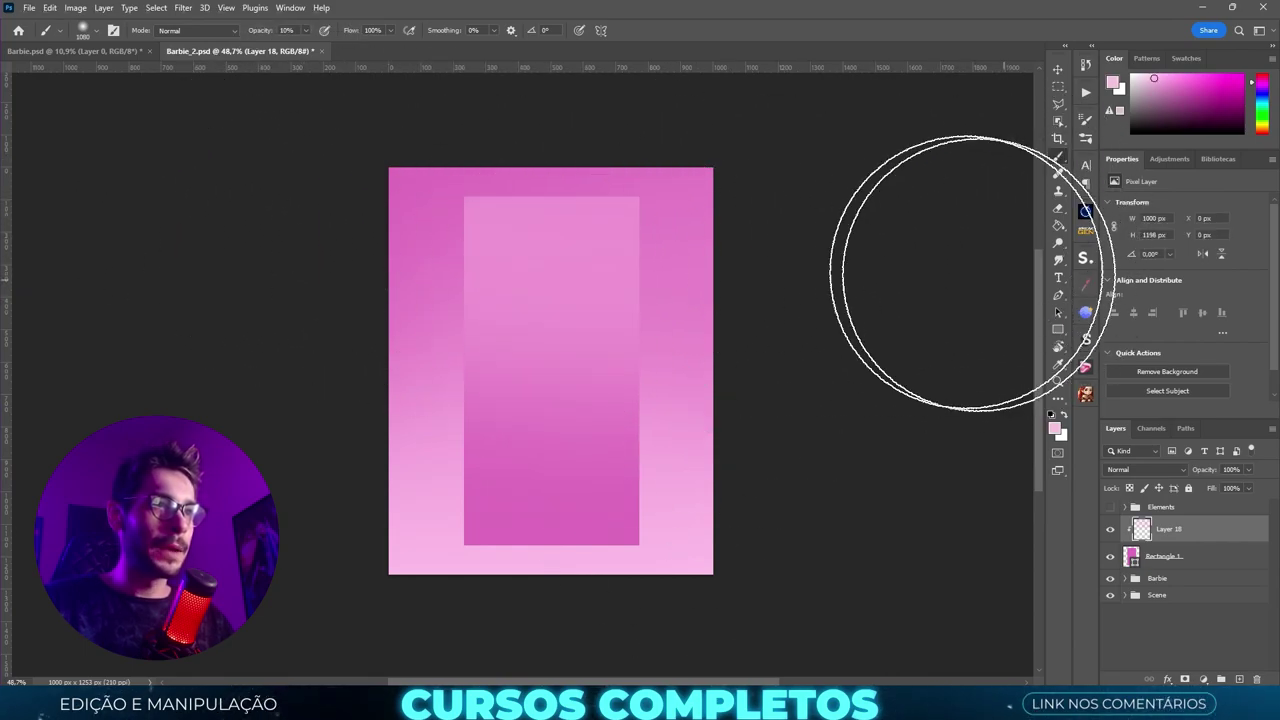
key(v)
scroll(536, 359, up, 1)
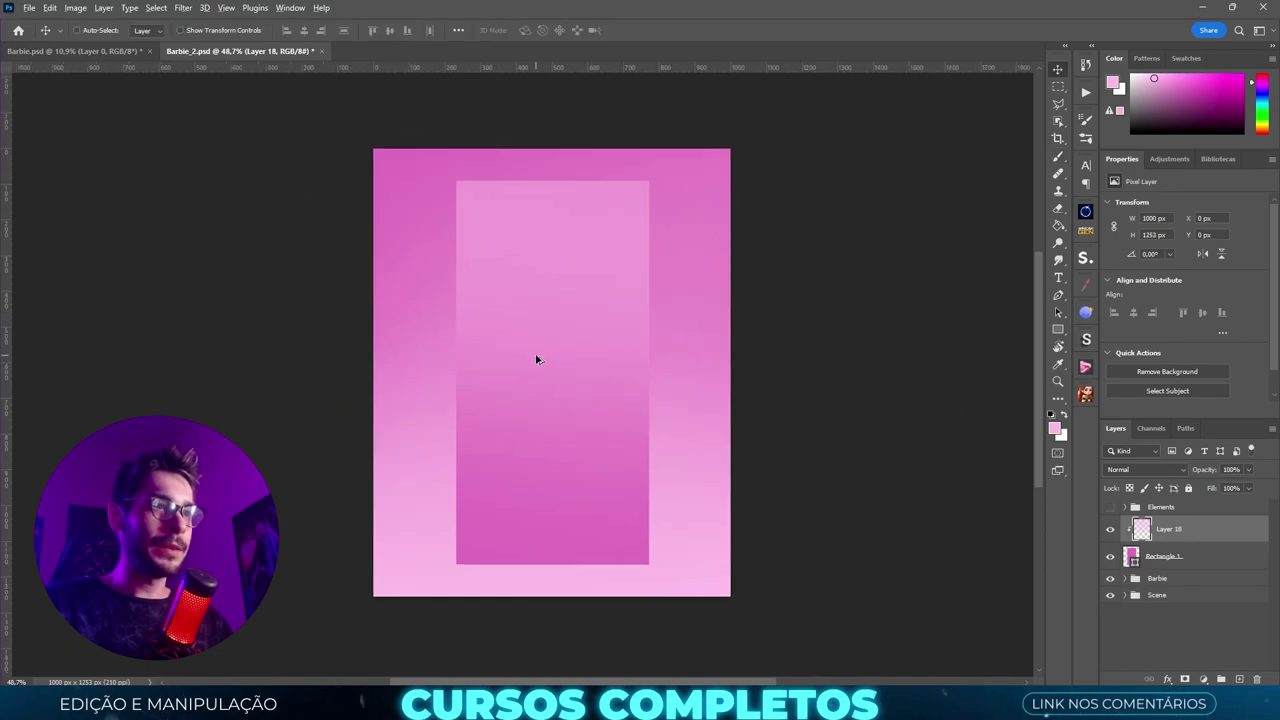
scroll(536, 359, up, 1)
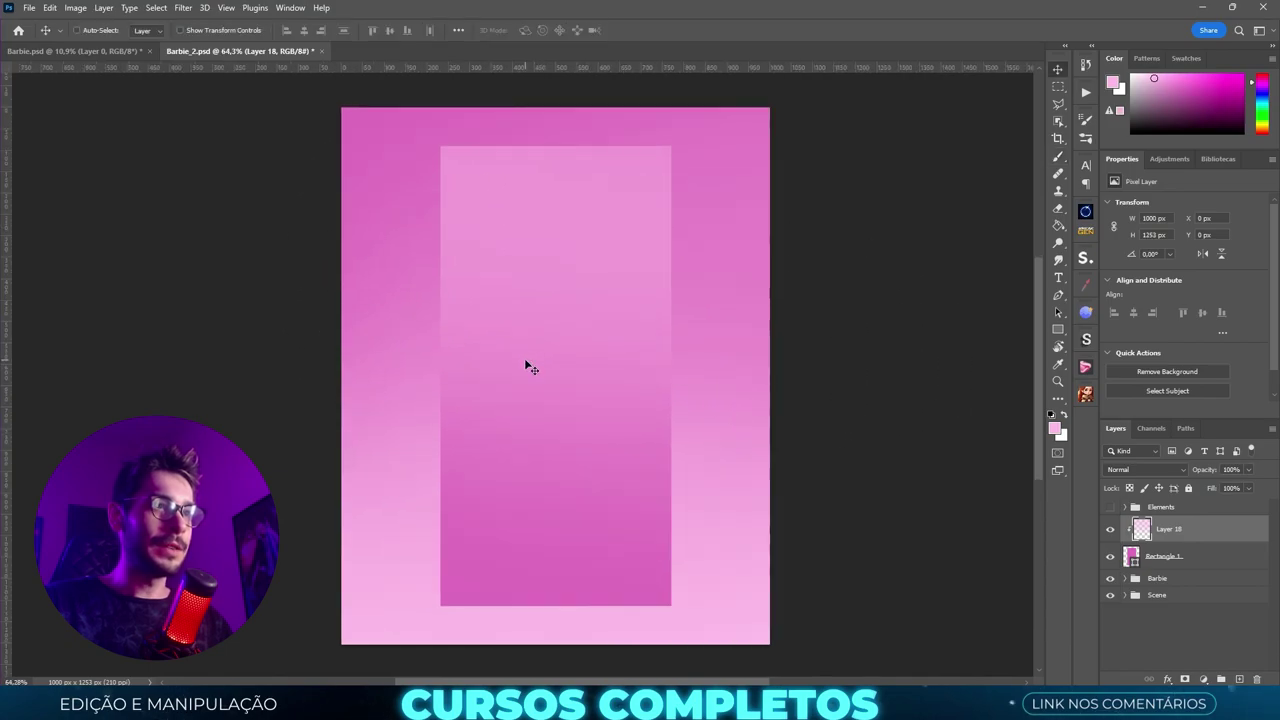
click(1058, 329)
Round Rectangle 1's corners to a 17 px radius and fit the poster in view.
scroll(660, 605, up, 3)
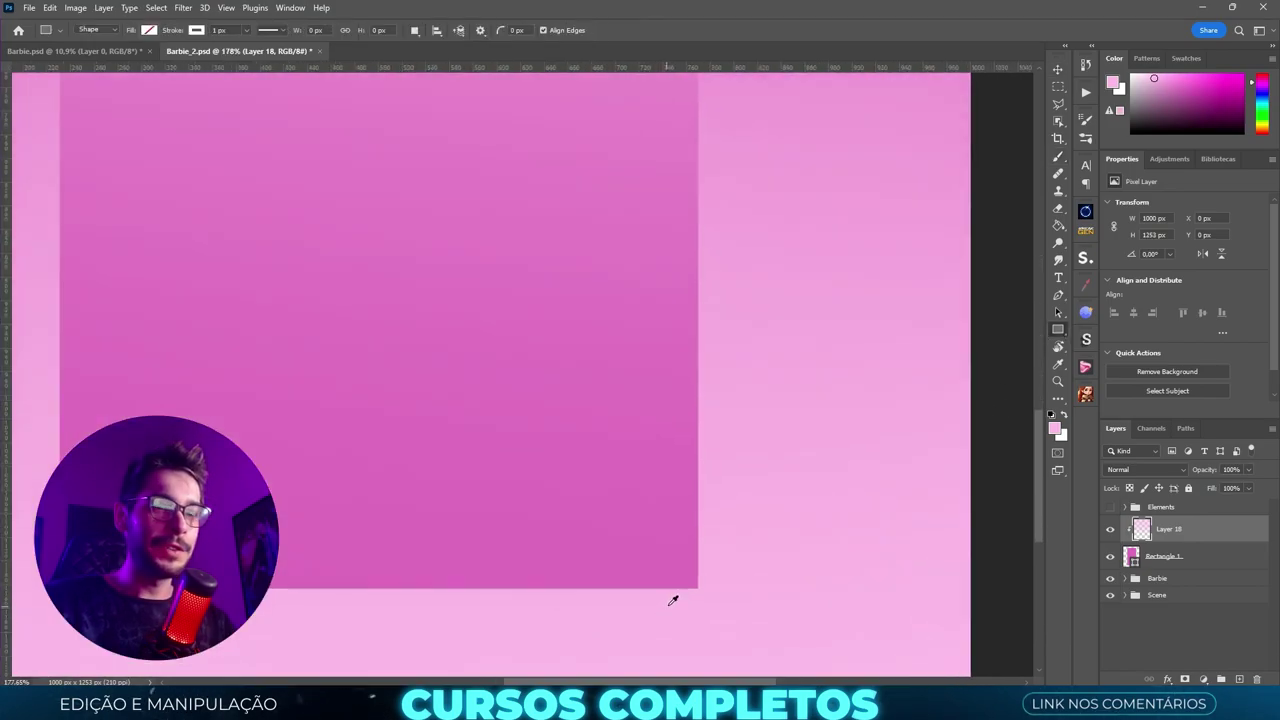
scroll(674, 597, up, 1)
click(1163, 556)
scroll(692, 586, up, 2)
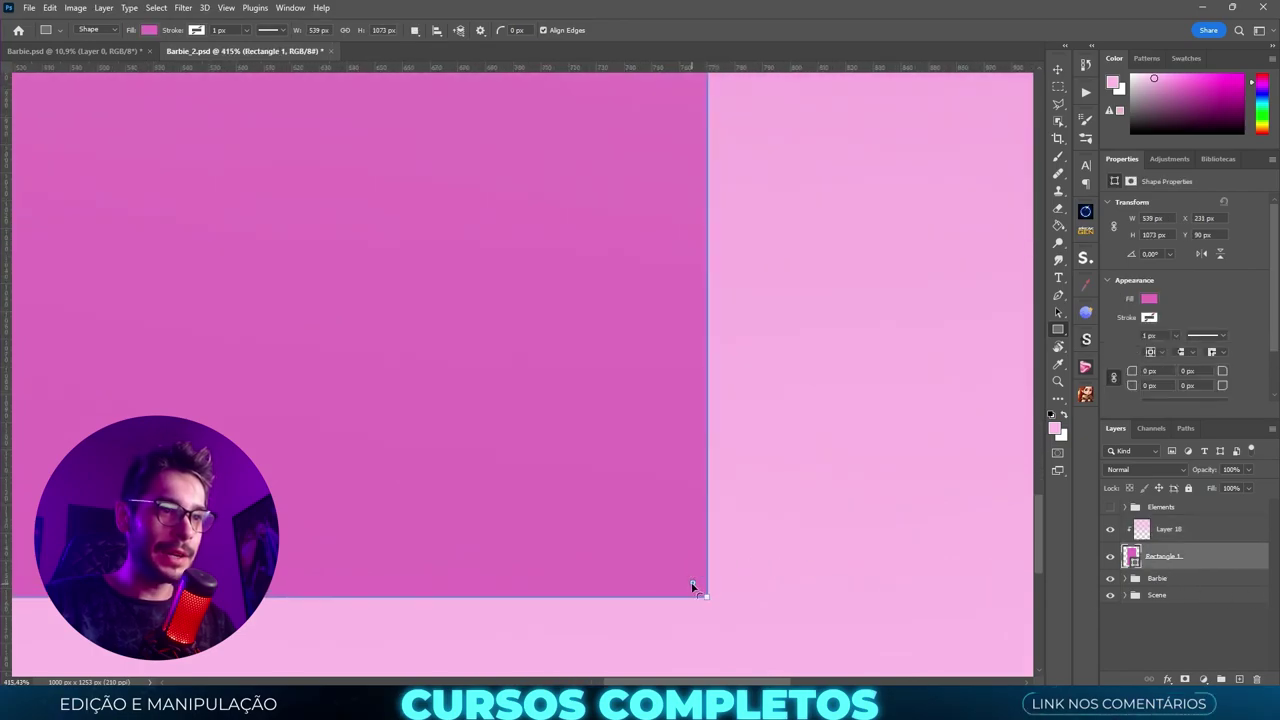
drag(679, 580, 662, 571)
key(ctrl+0)
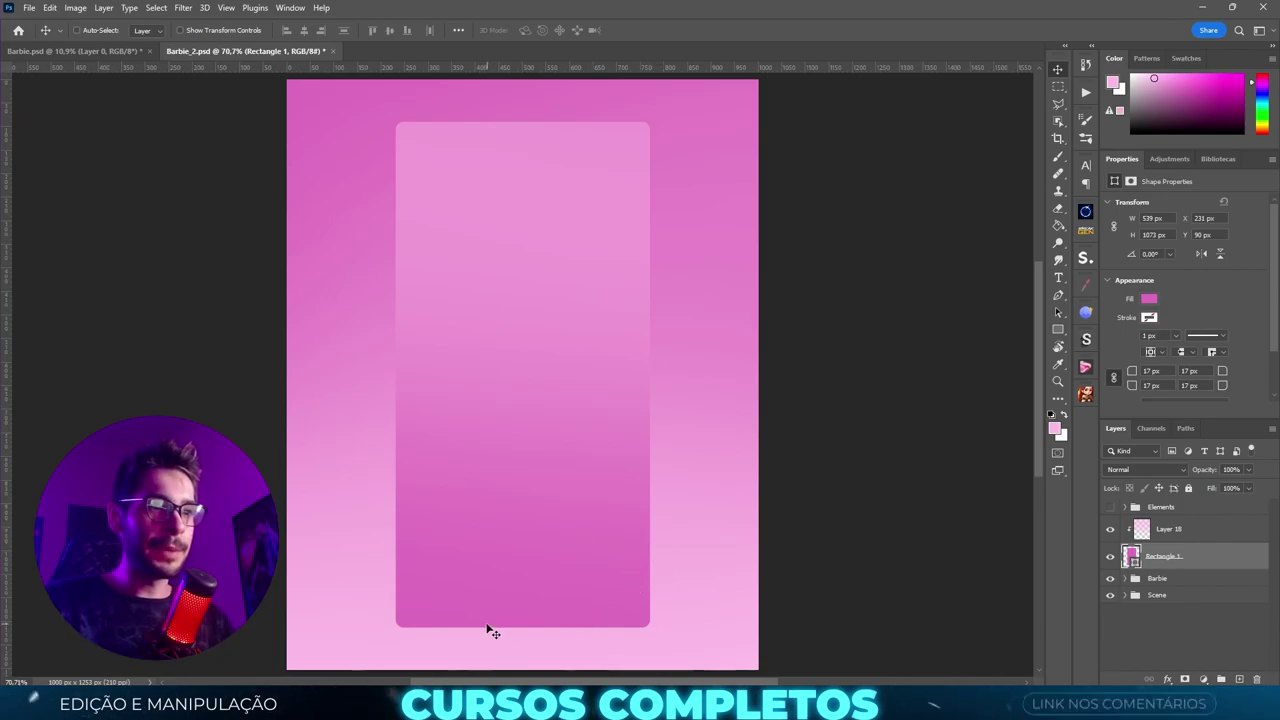
double_click(1242, 562)
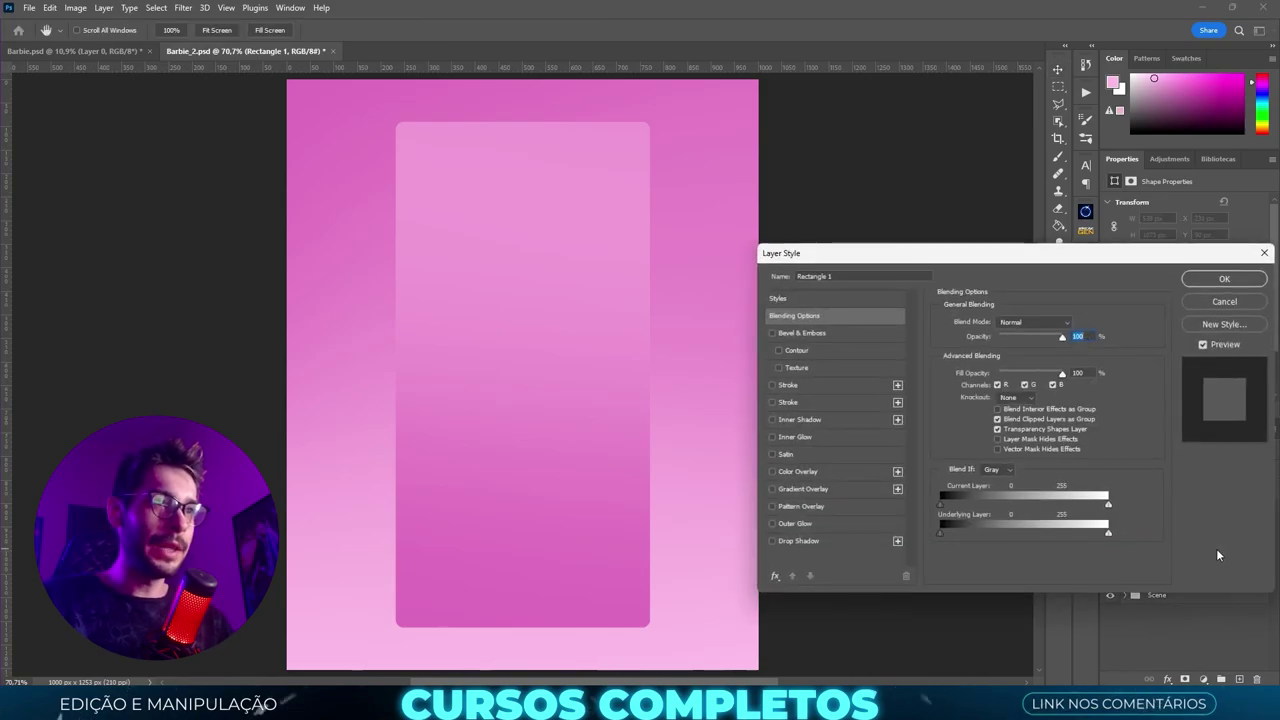
Give Rectangle 1 a Drop Shadow: size 4, distance 4, angle 90°, opacity 50%.
click(798, 541)
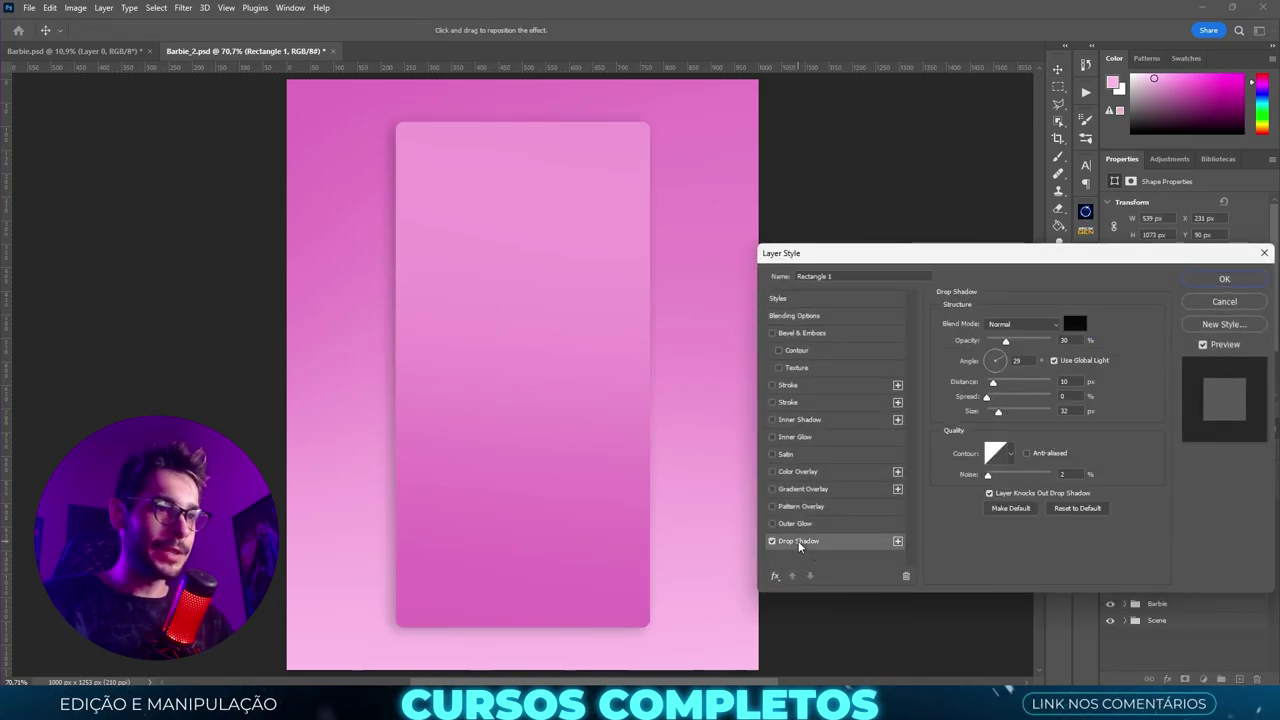
drag(1000, 420, 990, 411)
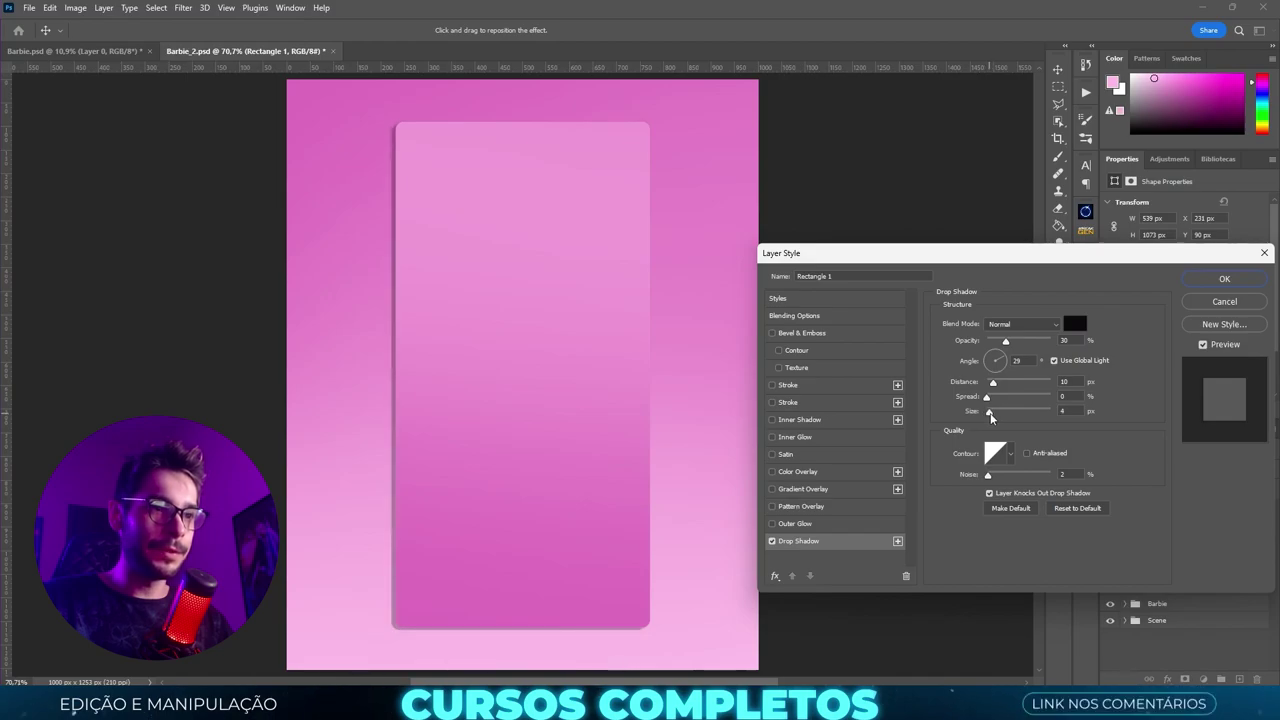
drag(543, 602, 549, 600)
click(995, 354)
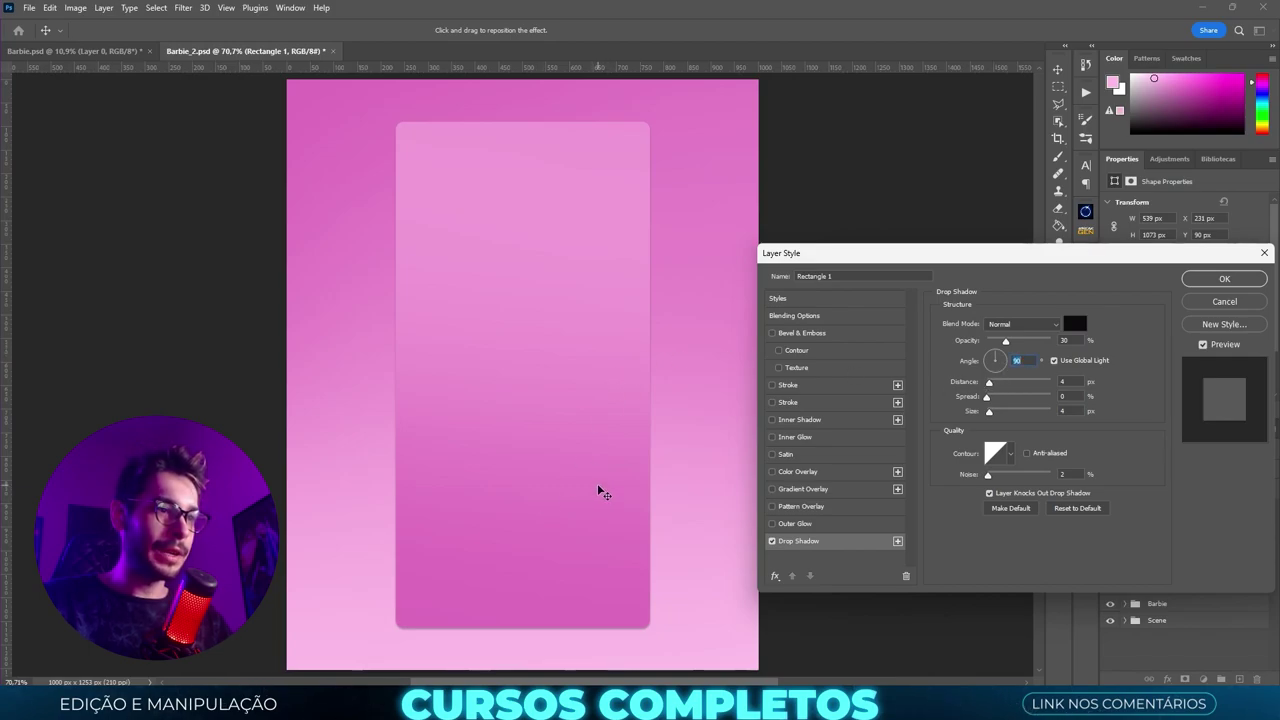
drag(1006, 341, 1019, 341)
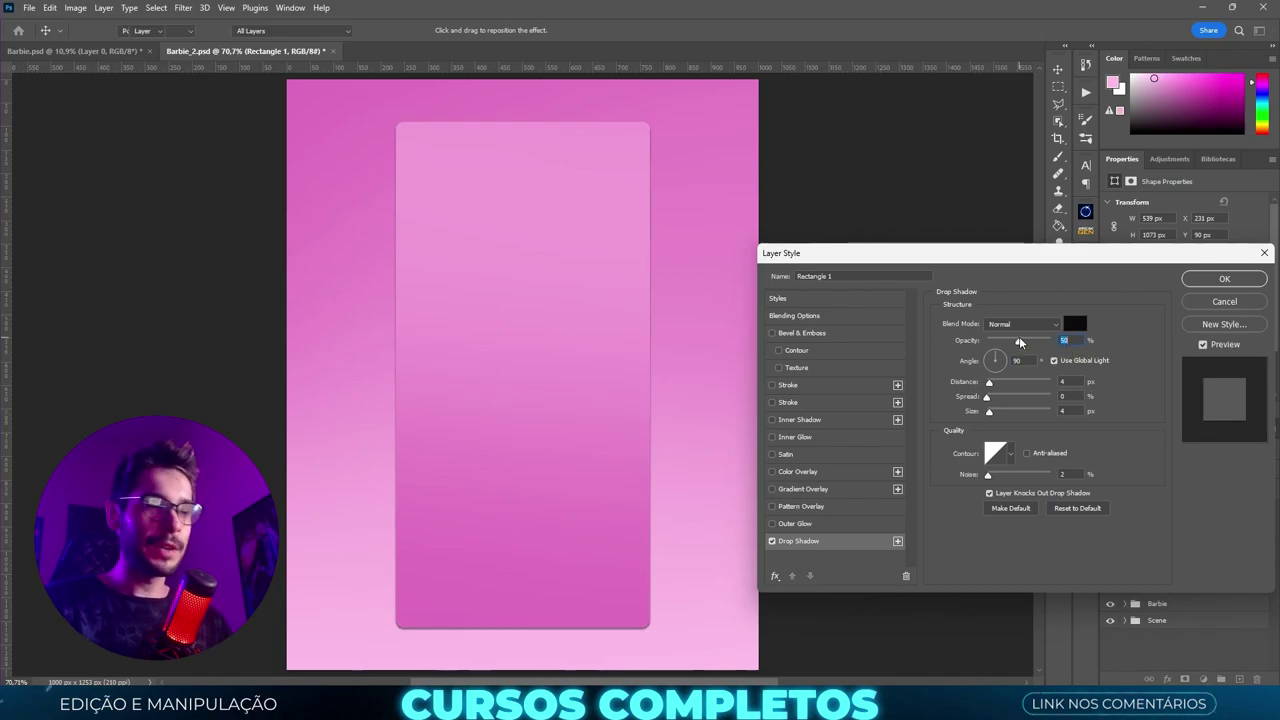
key(Return)
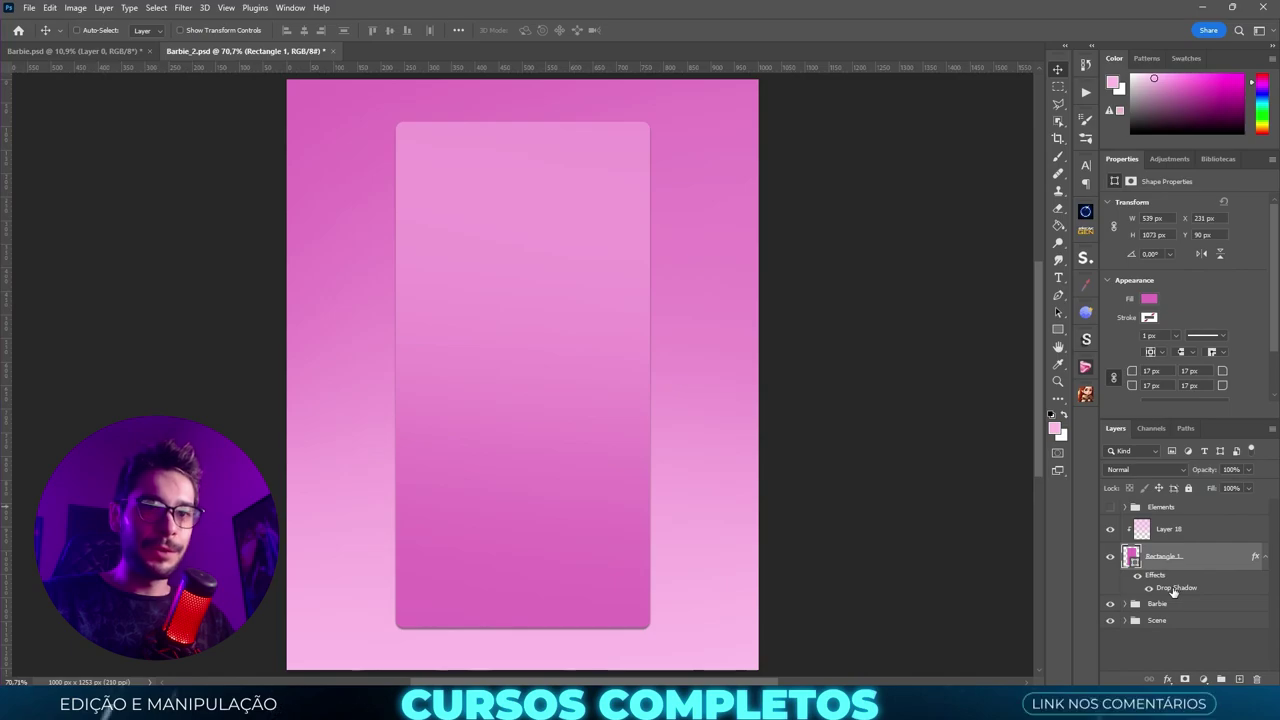
Separate the drop shadow onto its own layer and move it to preview.
right_click(1175, 590)
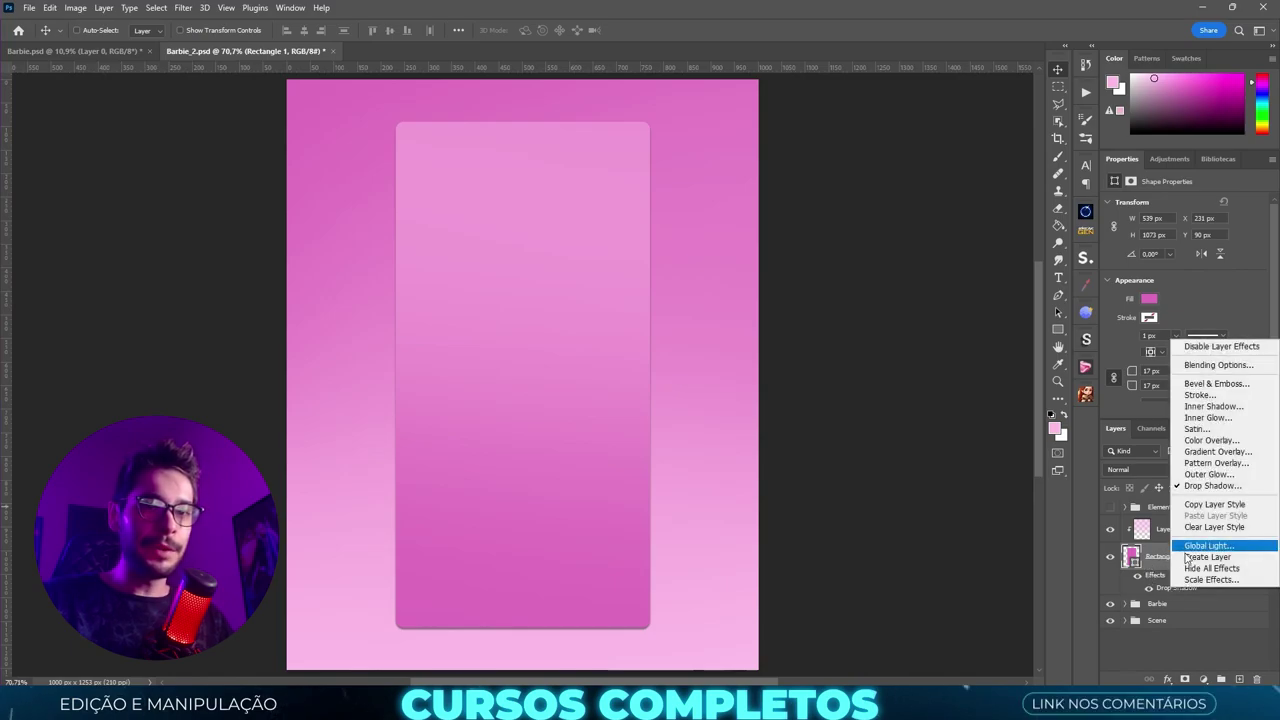
click(1200, 556)
click(581, 261)
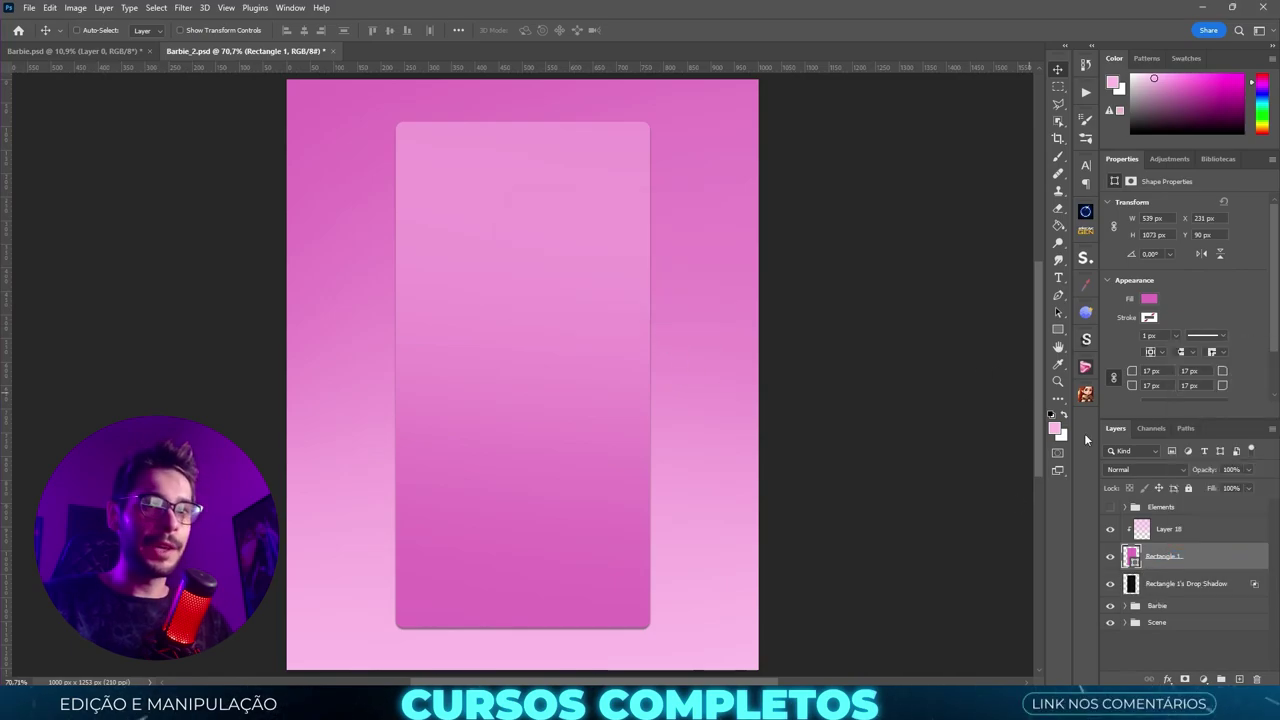
click(1185, 583)
mouse_move(478, 426)
mouse_down()
mouse_move(407, 438)
mouse_move(605, 465)
mouse_up()
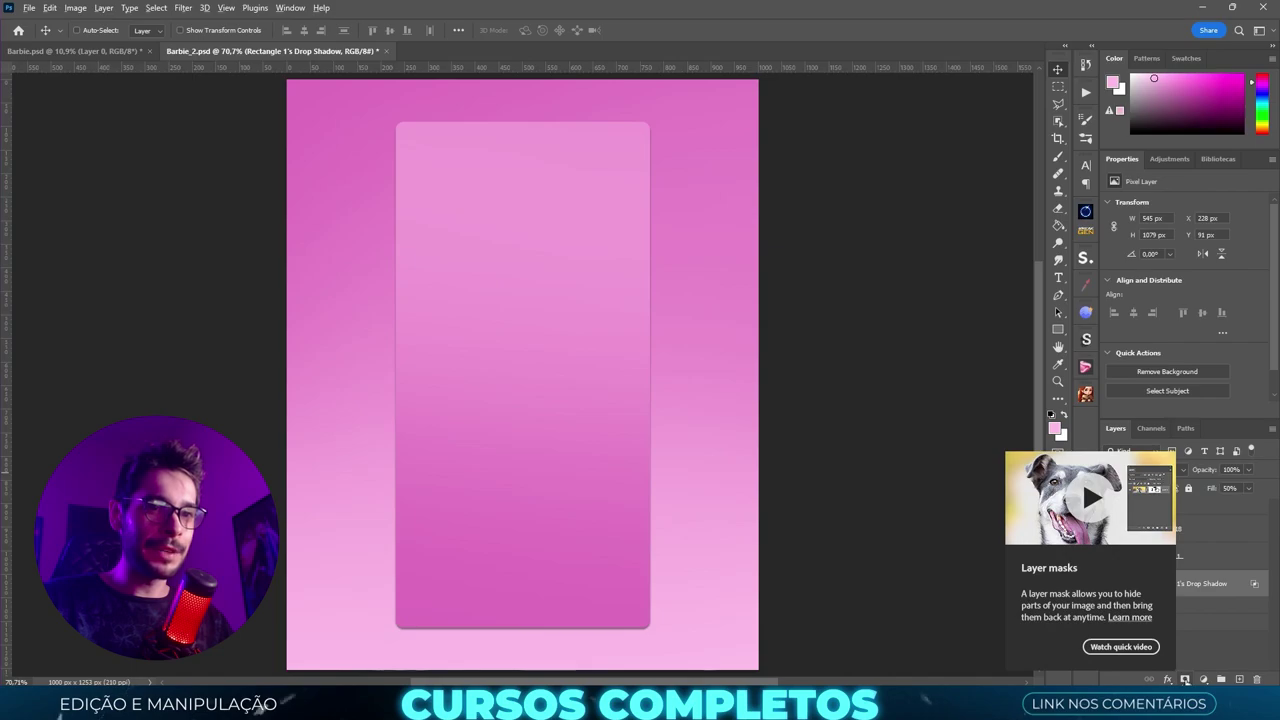
Add a hide-all mask to the shadow layer and paint white along the rectangle's bottom edge.
alt+click(1185, 679)
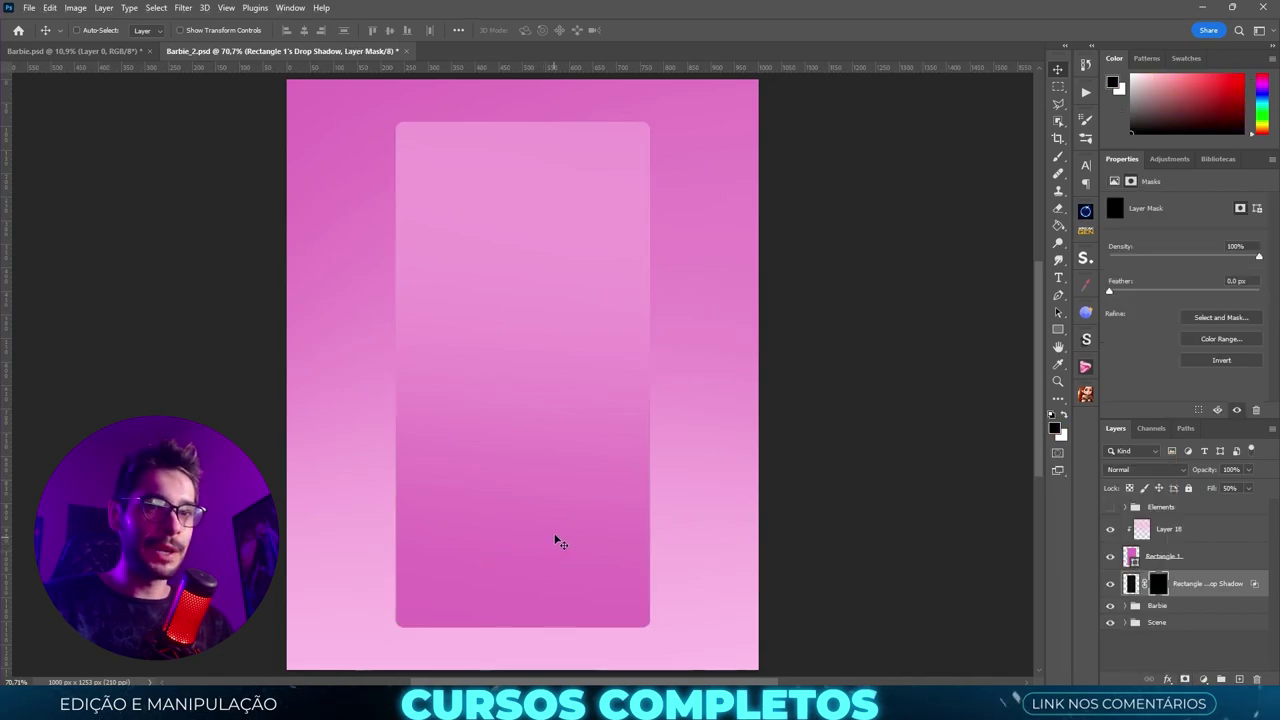
key(b)
key(x)
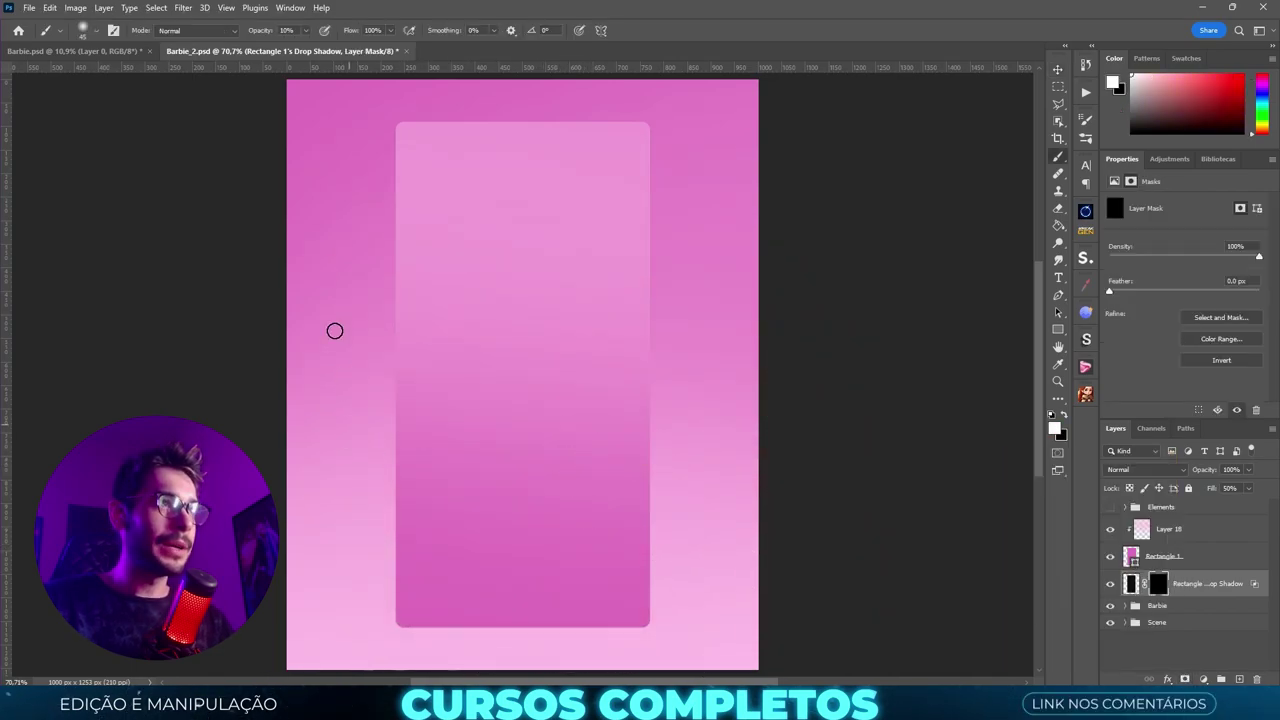
key(0)
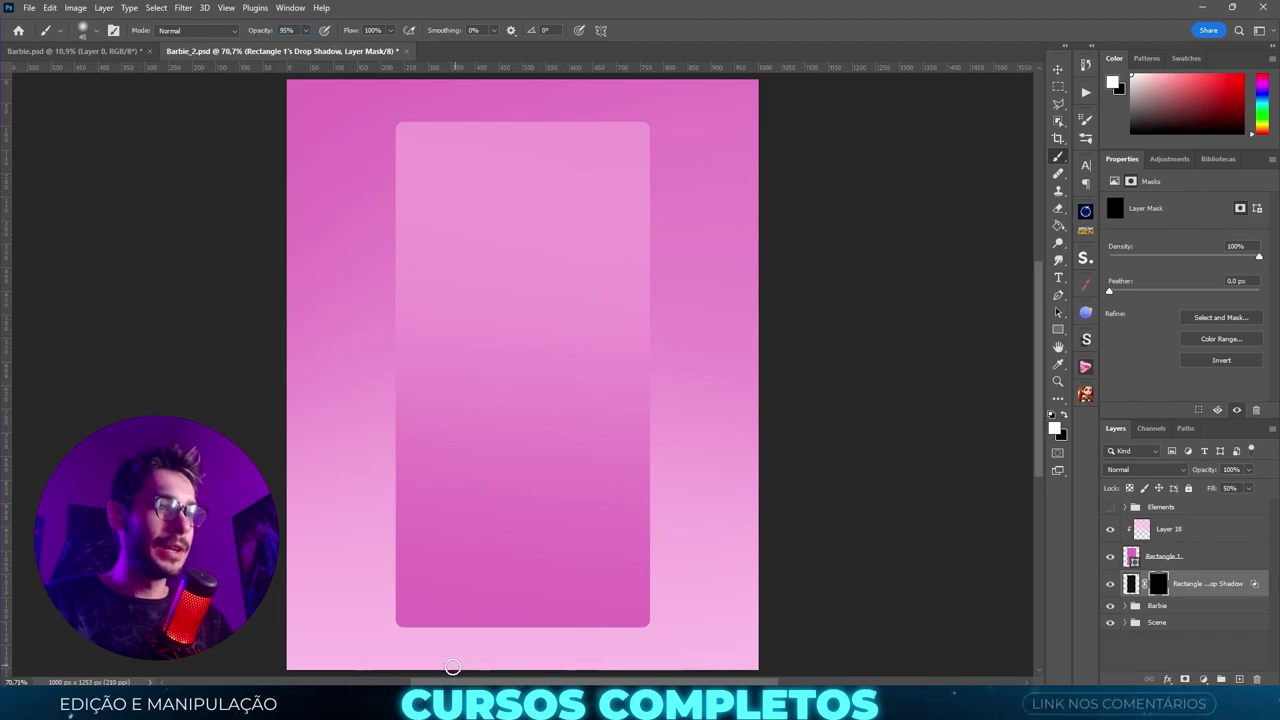
drag(409, 634, 540, 638)
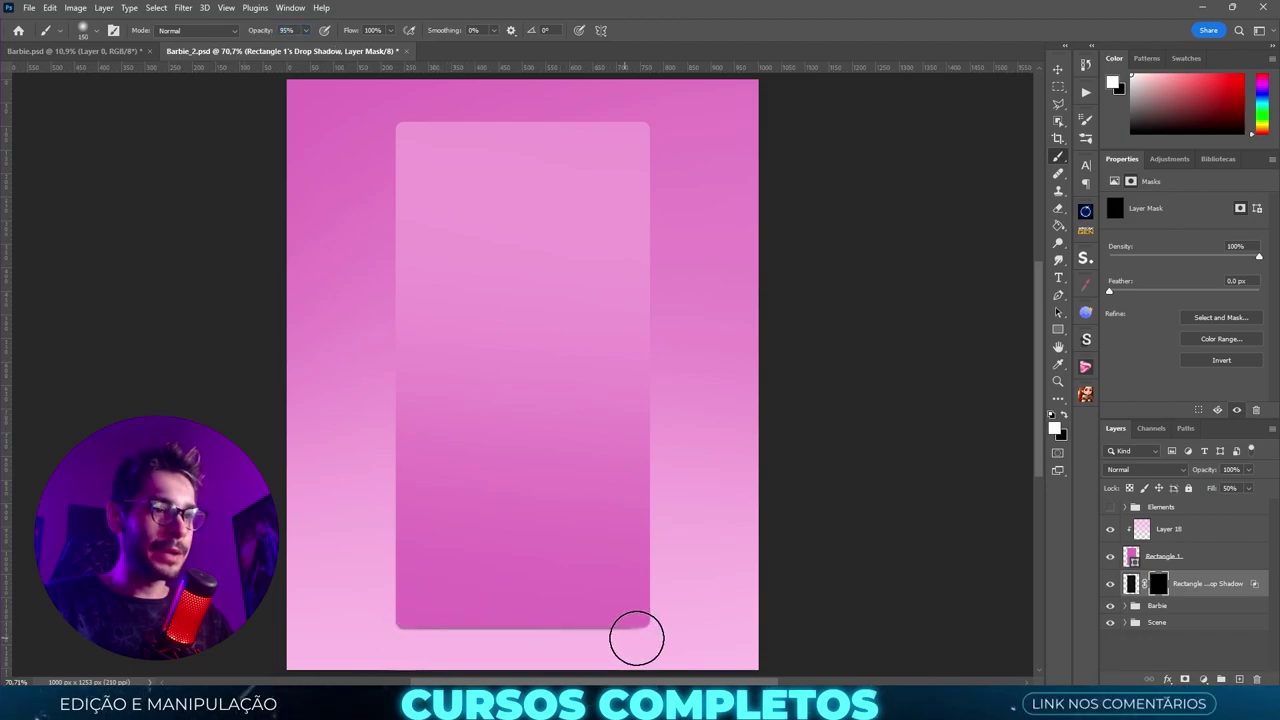
scroll(550, 630, up, 2)
scroll(465, 615, up, 1)
scroll(495, 595, up, 2)
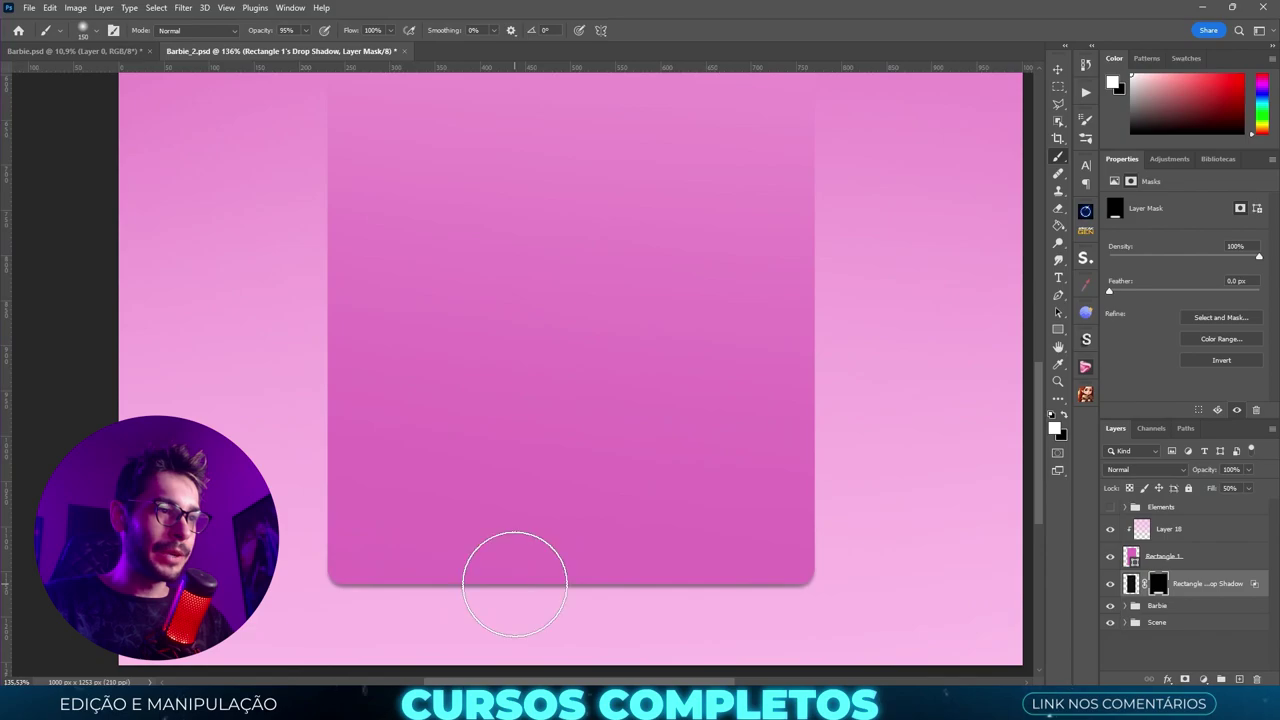
Touch up the mask with black at 44% opacity, then target the shadow layer's pixels.
key(x)
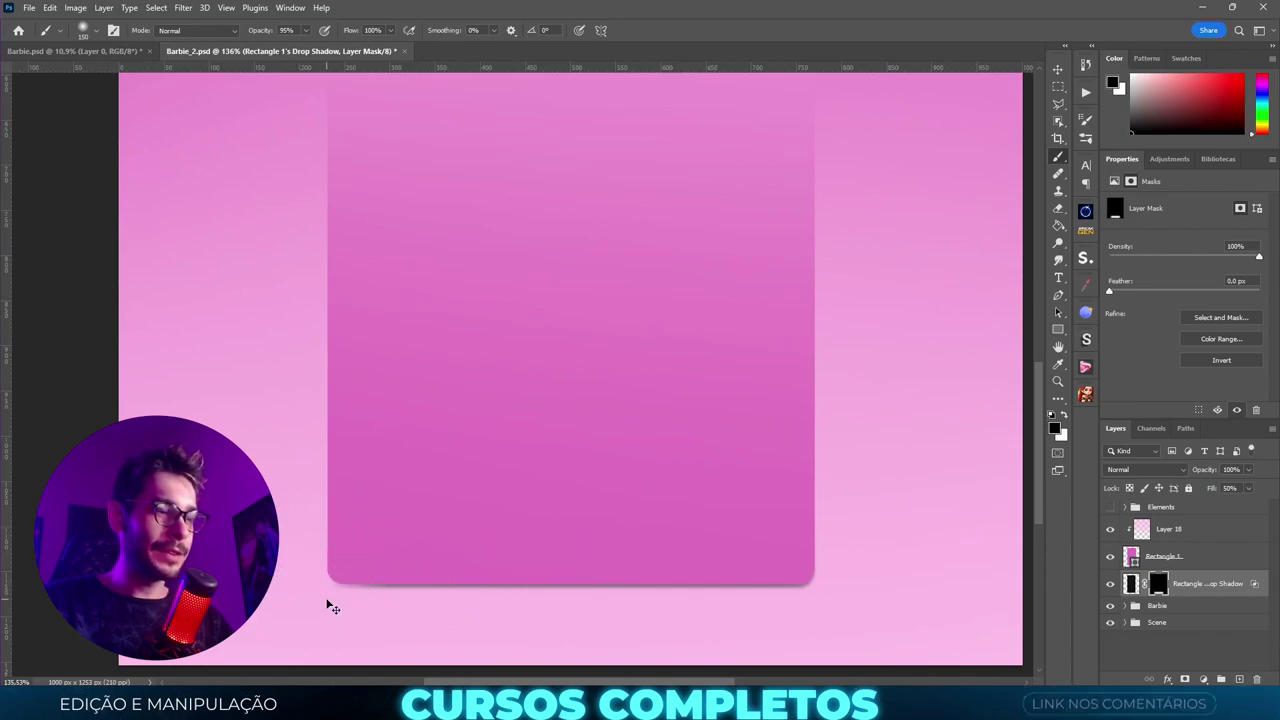
text(44)
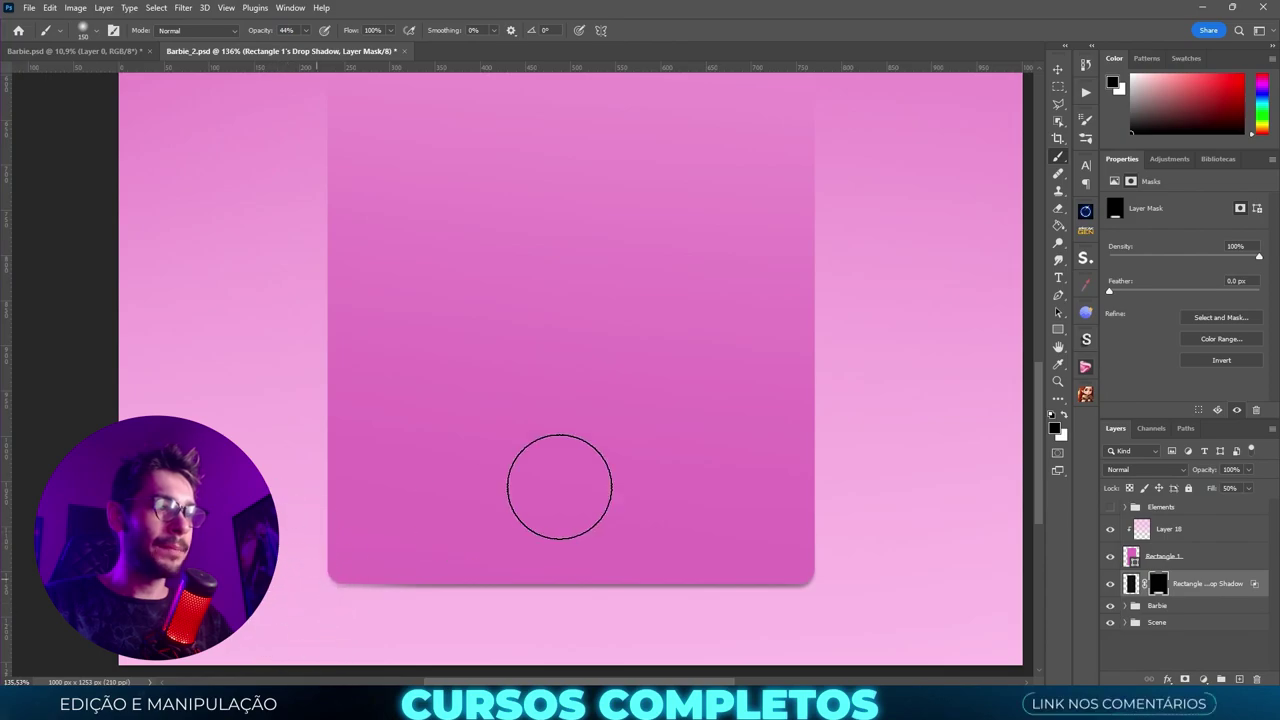
text(v)
key(ctrl+0)
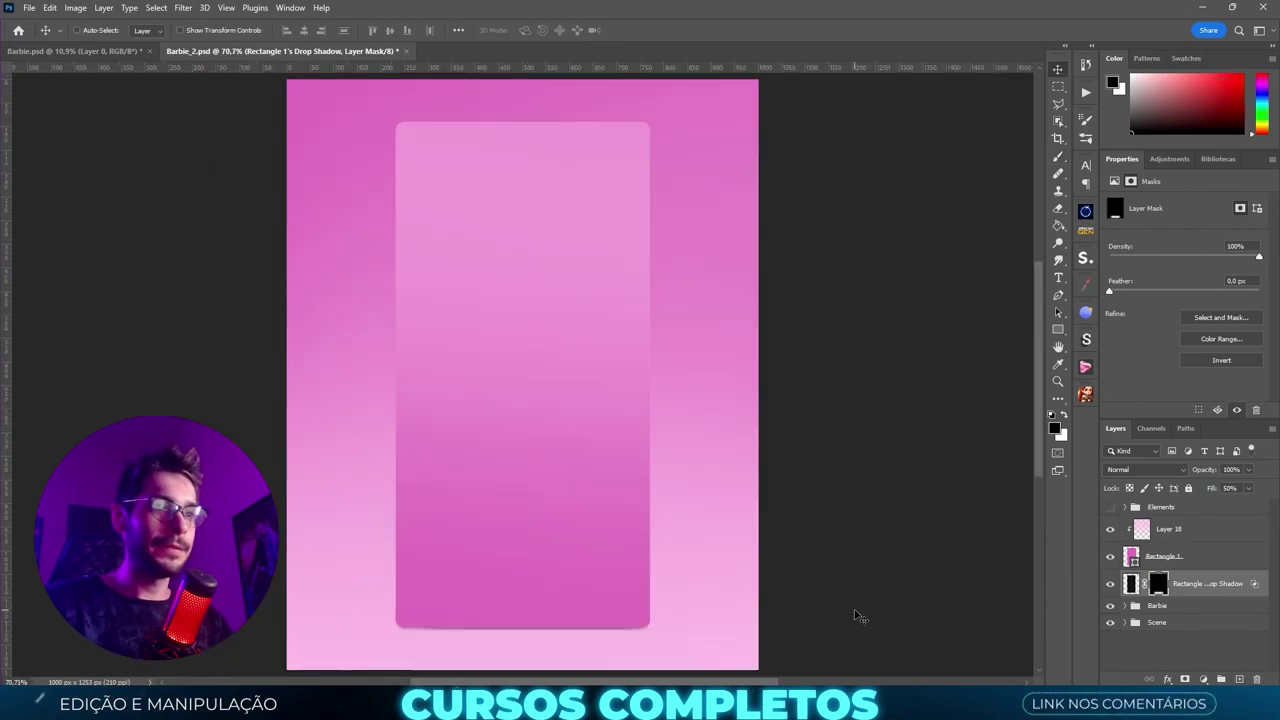
click(1131, 583)
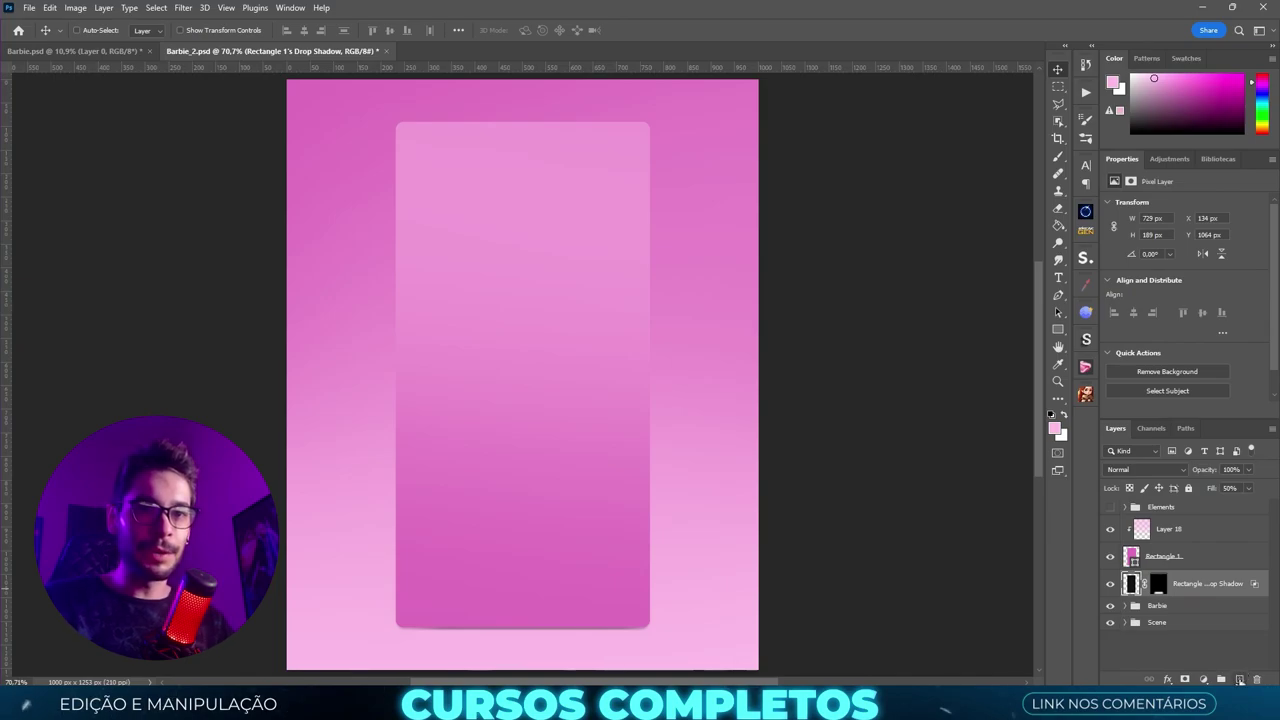
On a new layer, draw a four-point path below the card and turn it into a selection.
click(1239, 680)
key(p)
click(280, 572)
click(814, 572)
scroll(795, 672, down, 1)
click(764, 657)
click(228, 638)
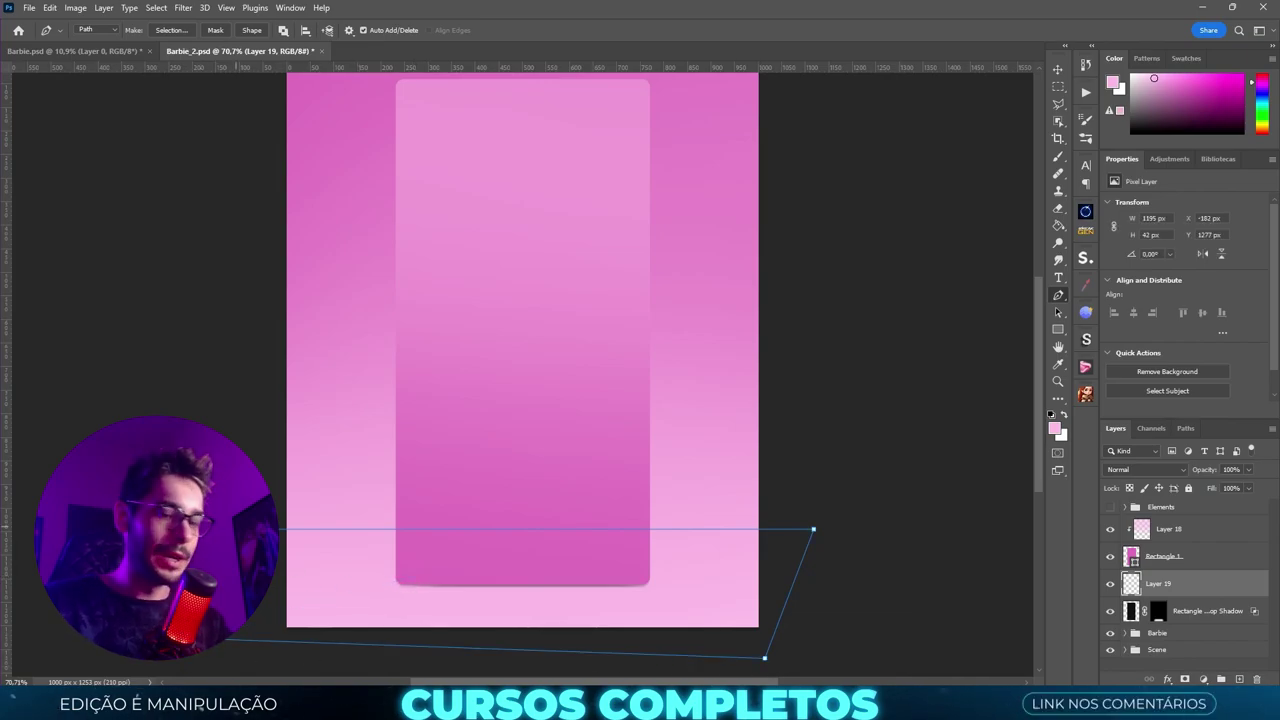
scroll(522, 374, down, 1)
key(ctrl+Return)
Paint a dark floor shadow inside the selection with an enlarged brush, then deselect.
key(b)
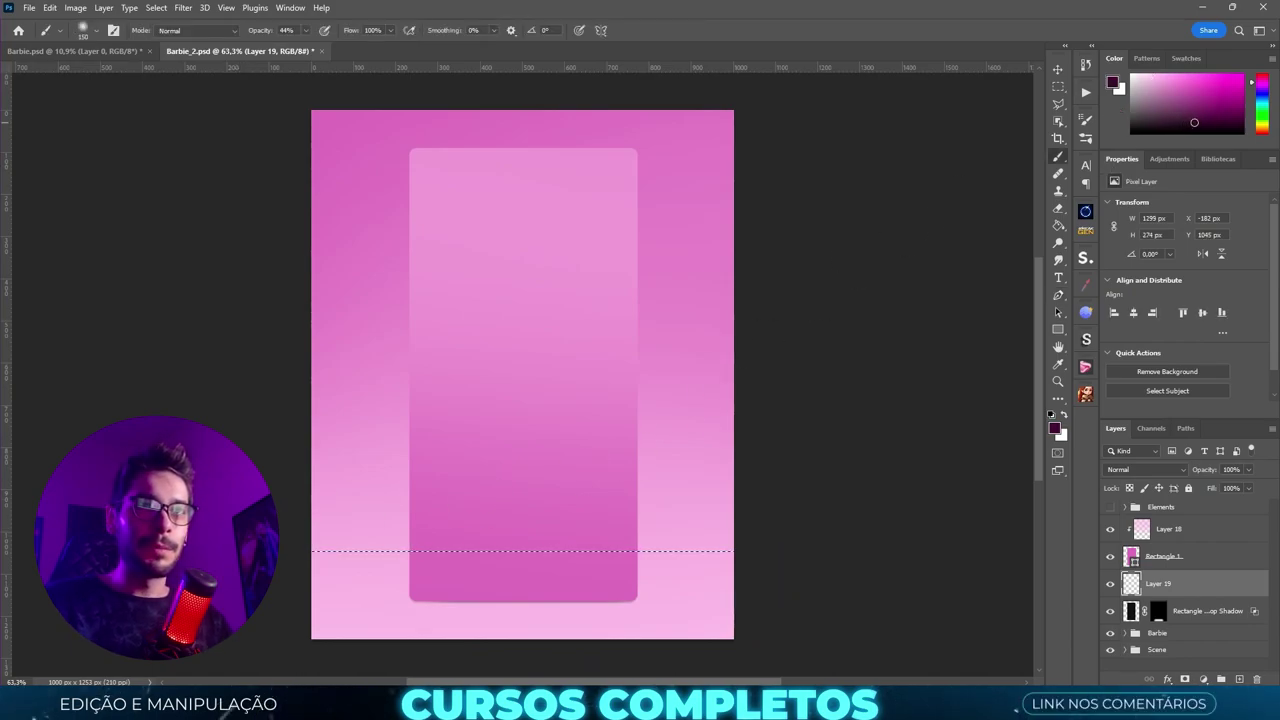
key(bracketright)
key(bracketright)
key(bracketright)
drag(362, 540, 694, 543)
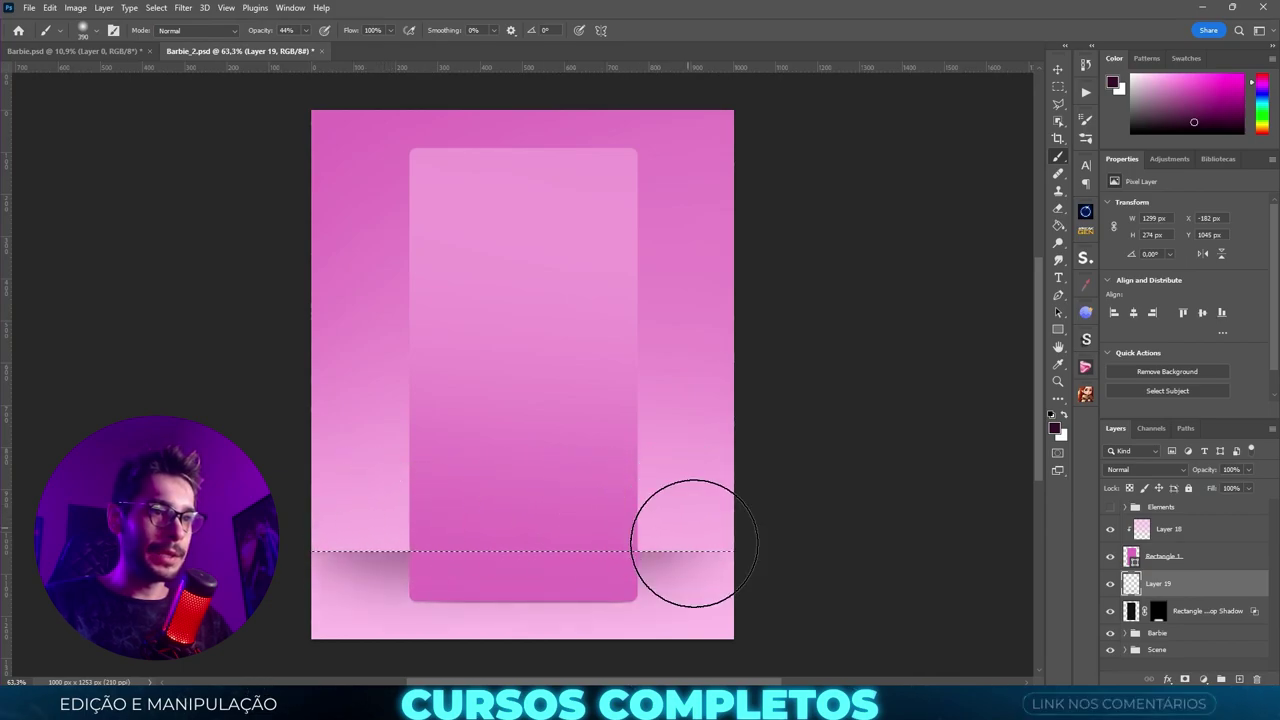
key(ctrl+z)
drag(654, 489, 674, 491)
key(ctrl+d)
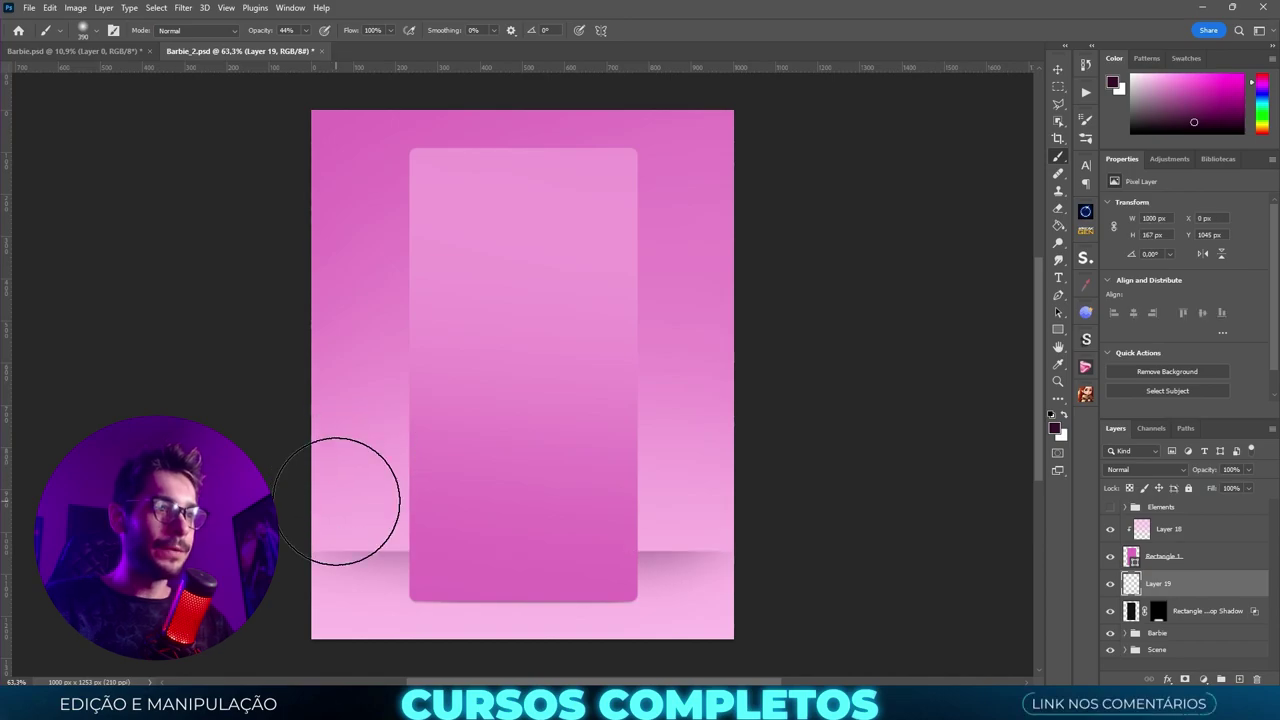
Erase the shadow's left and right ends and nudge it down slightly.
key(e)
click(293, 522)
click(781, 513)
key(v)
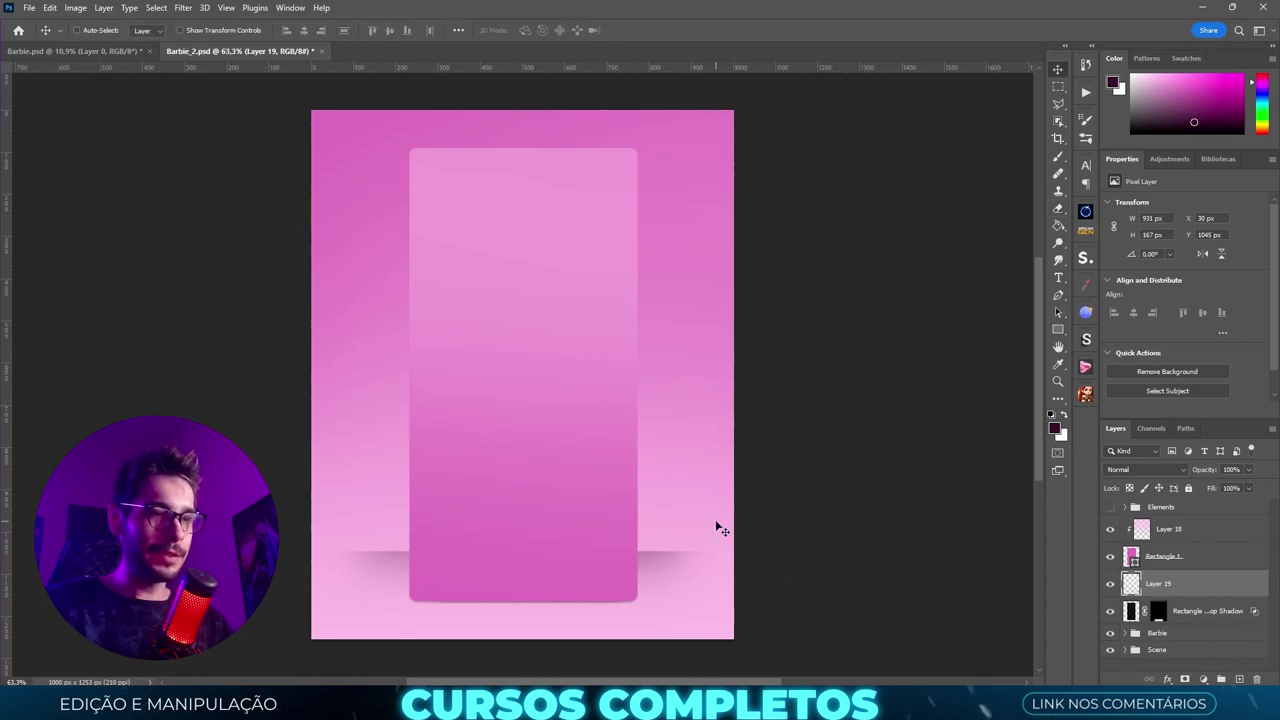
key(shift+Down)
key(shift+Down)
key(shift+Down)
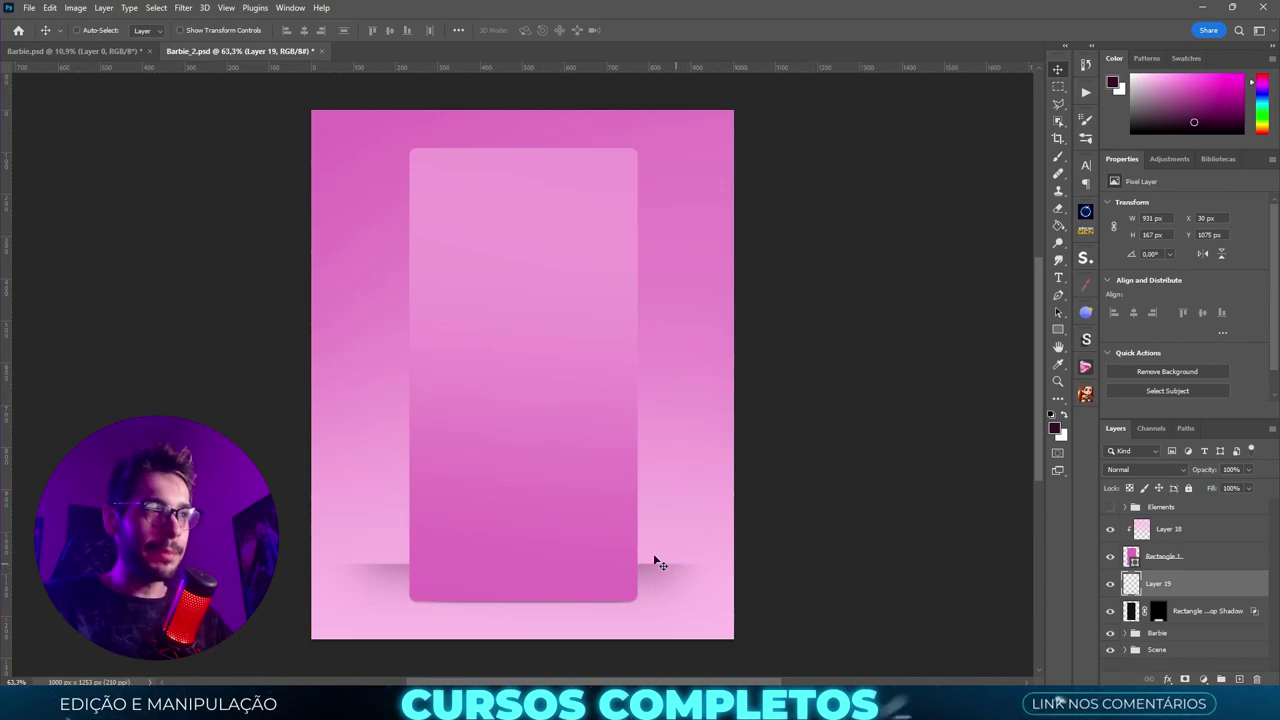
Apply a Gaussian blur to the floor shadow layer.
click(183, 7)
mouse_move(230, 180)
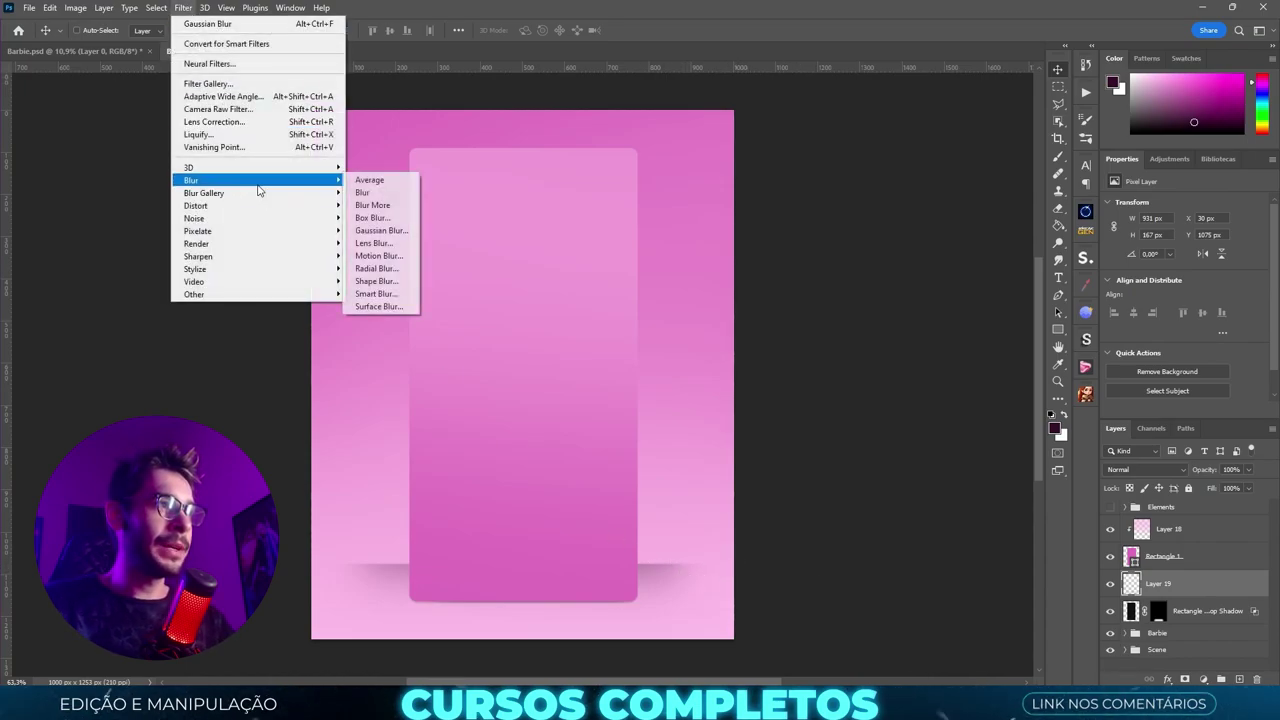
click(380, 230)
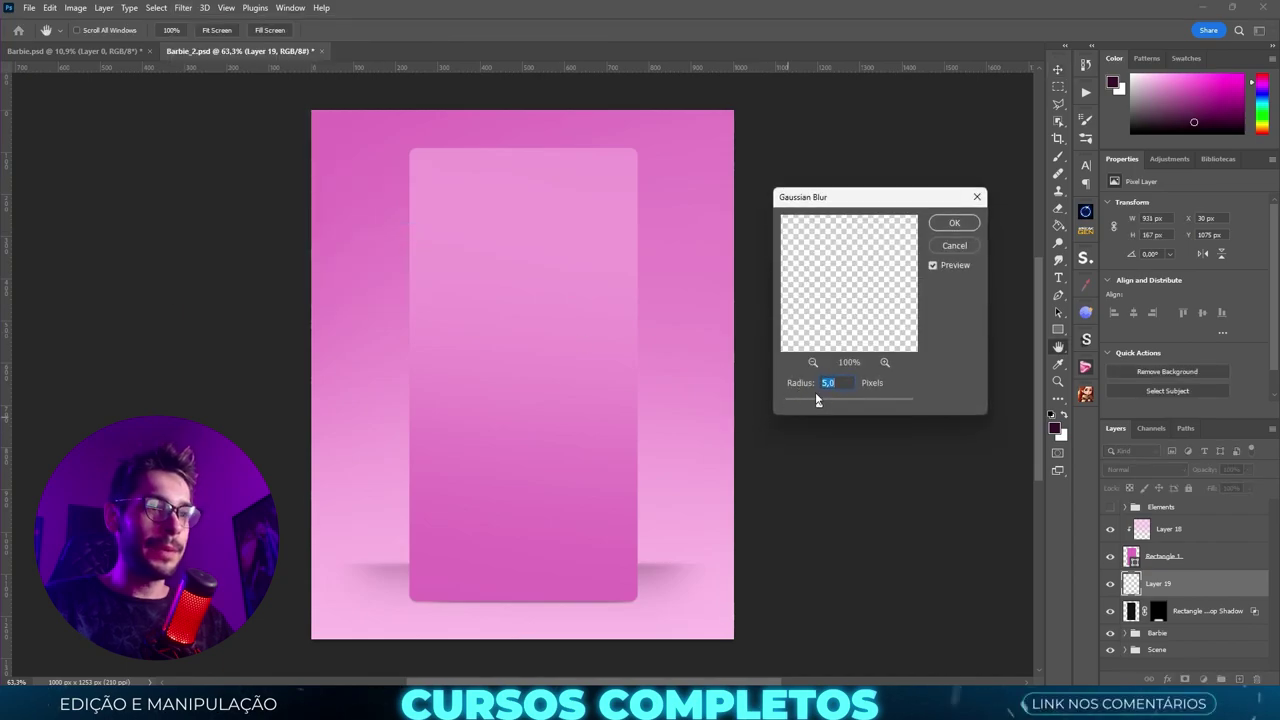
click(954, 222)
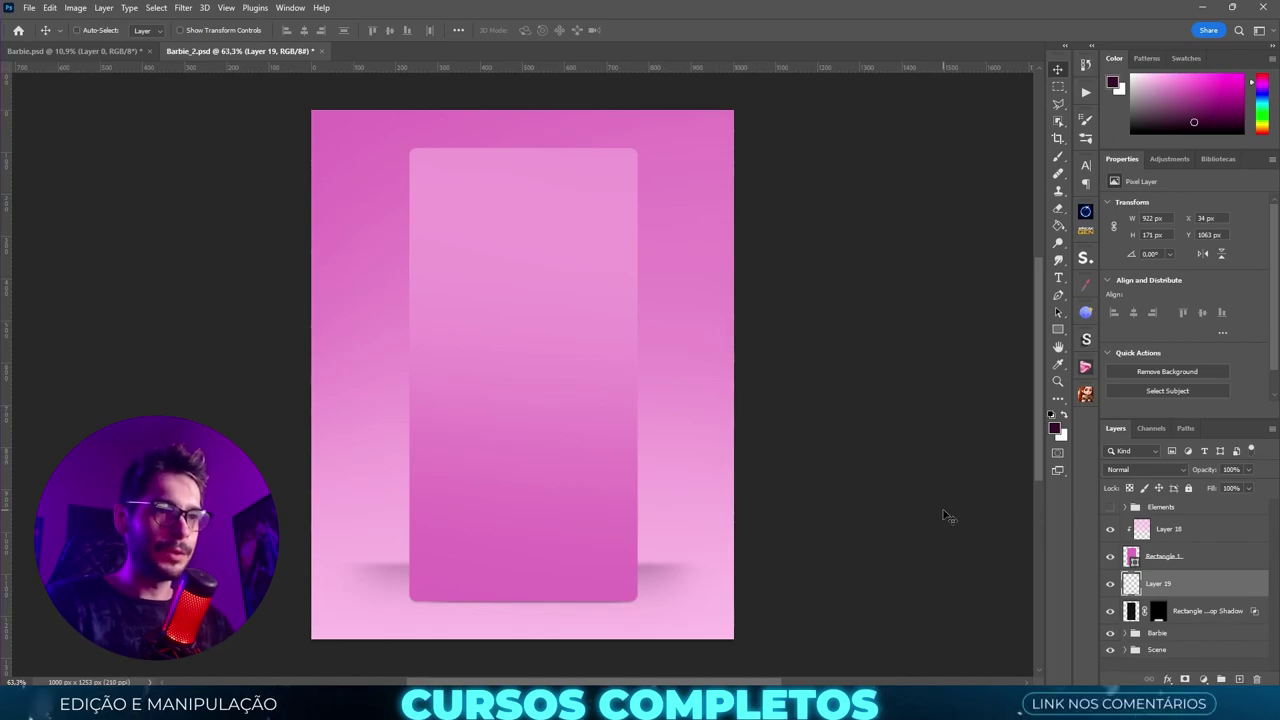
Set Layer 19 to 80% opacity, then paint a soft extra shadow on new Layer 20.
key(8)
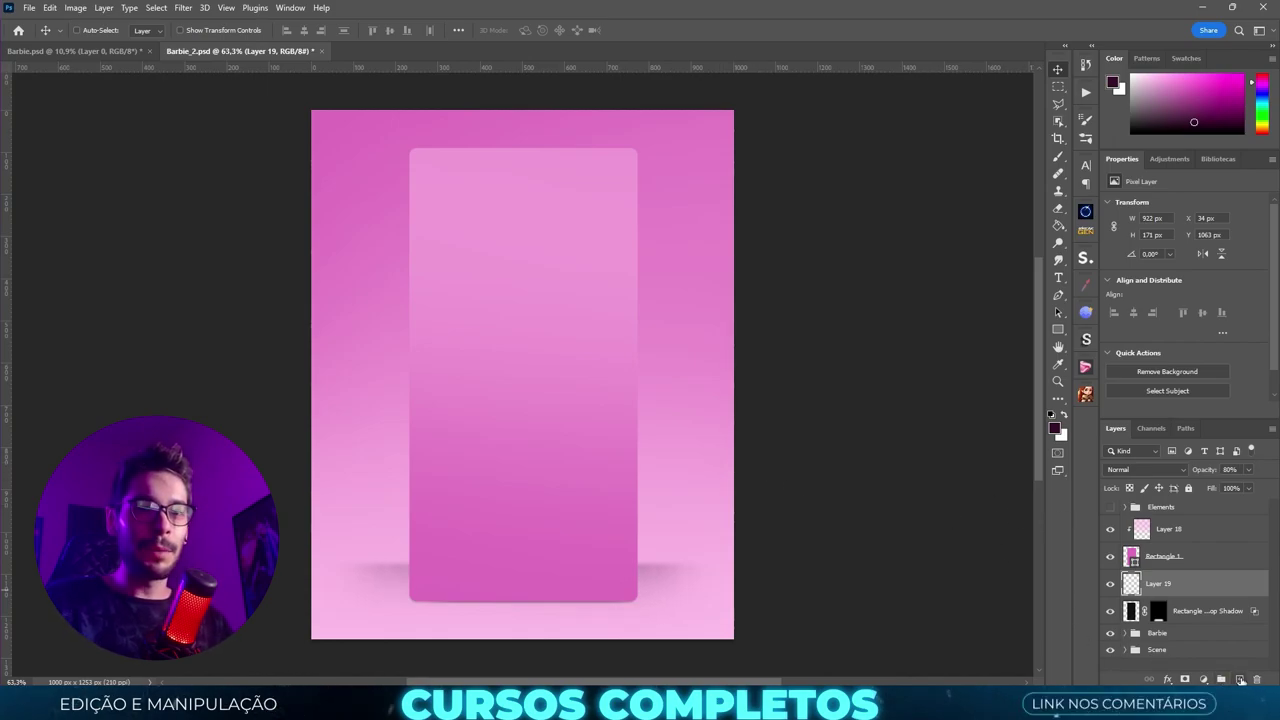
click(1240, 679)
key(b)
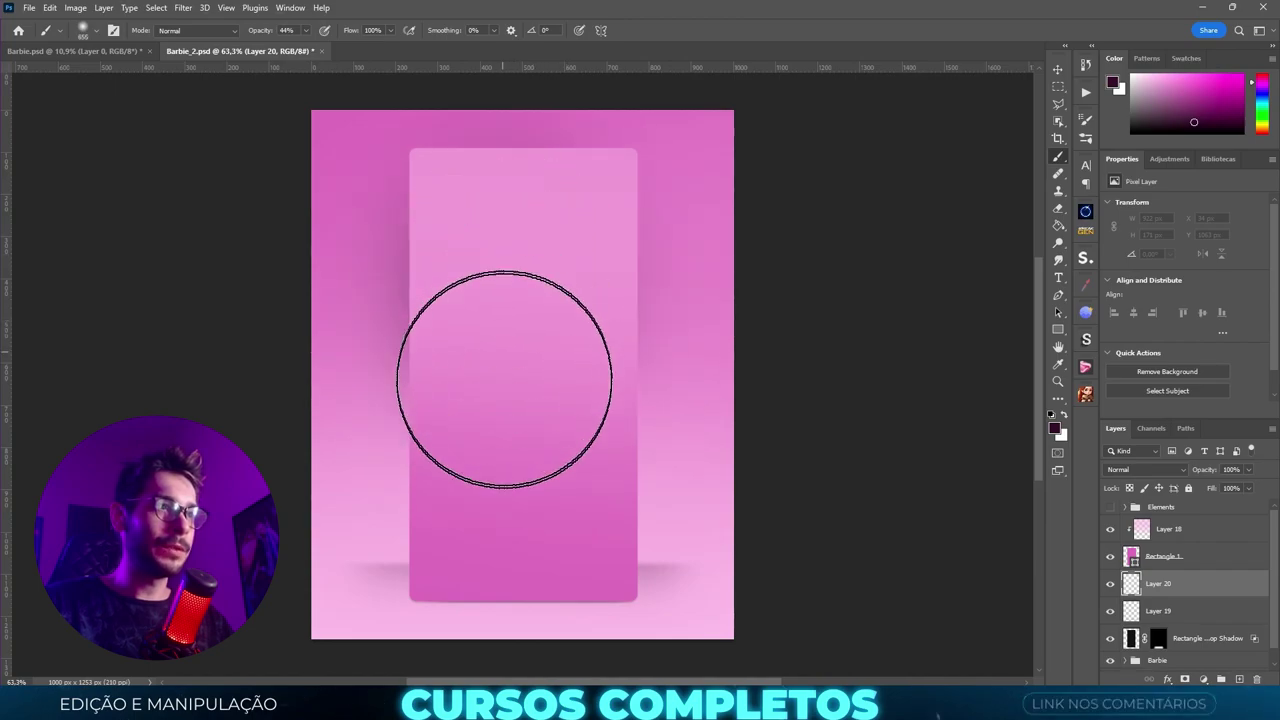
key(v)
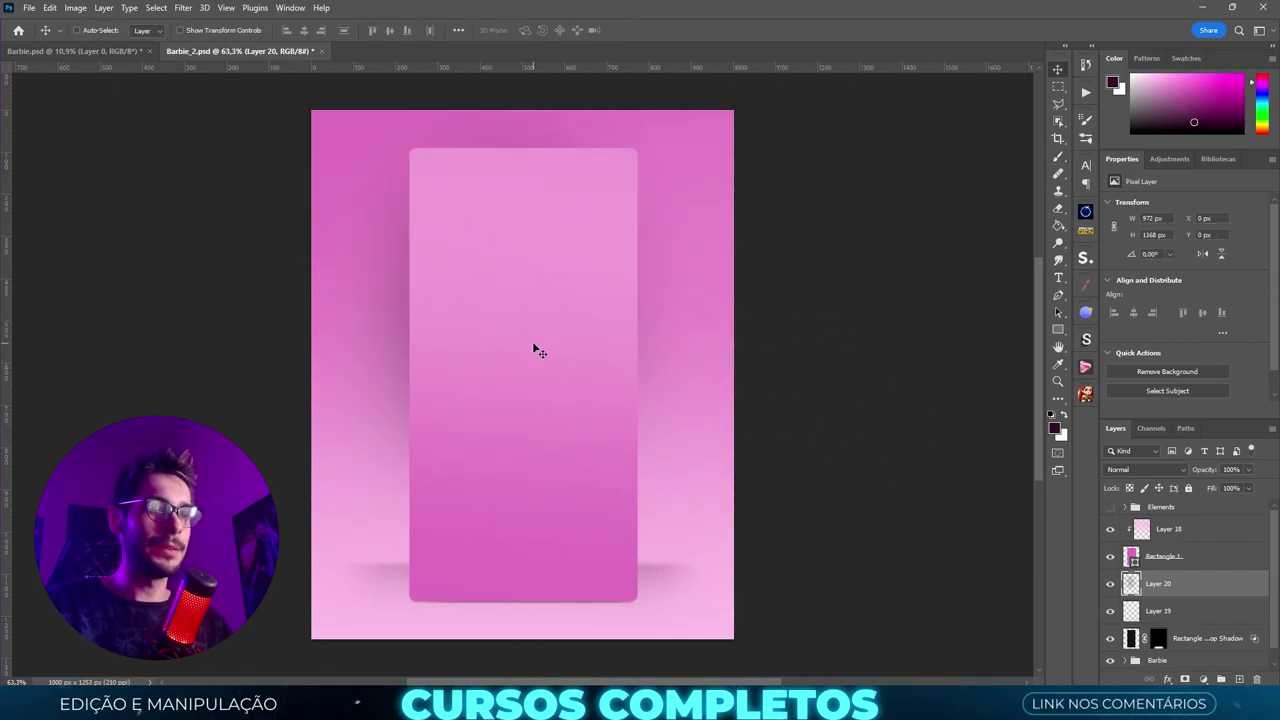
text(50)
click(1108, 586)
click(1106, 587)
click(1106, 587)
click(1106, 587)
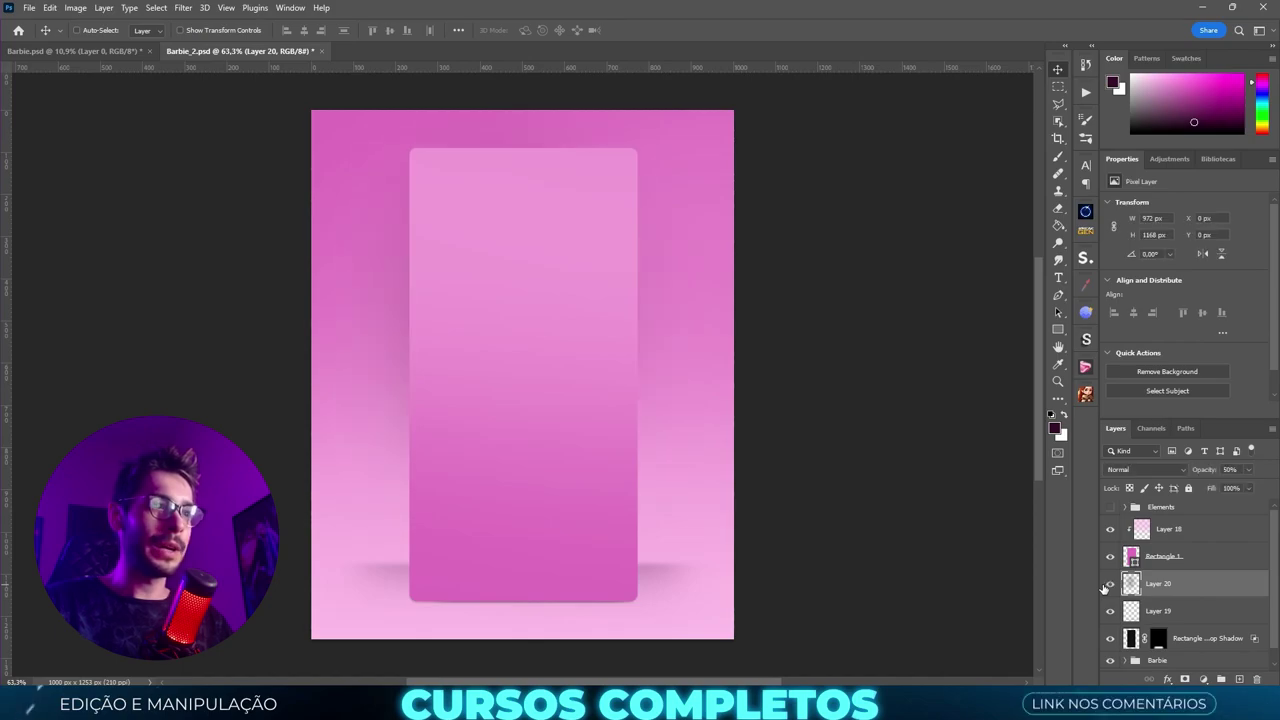
Group Layer 18 down through the shadow layer into a group named Box.
click(1165, 529)
shift+click(1203, 638)
key(ctrl+g)
text(Box)
key(Return)
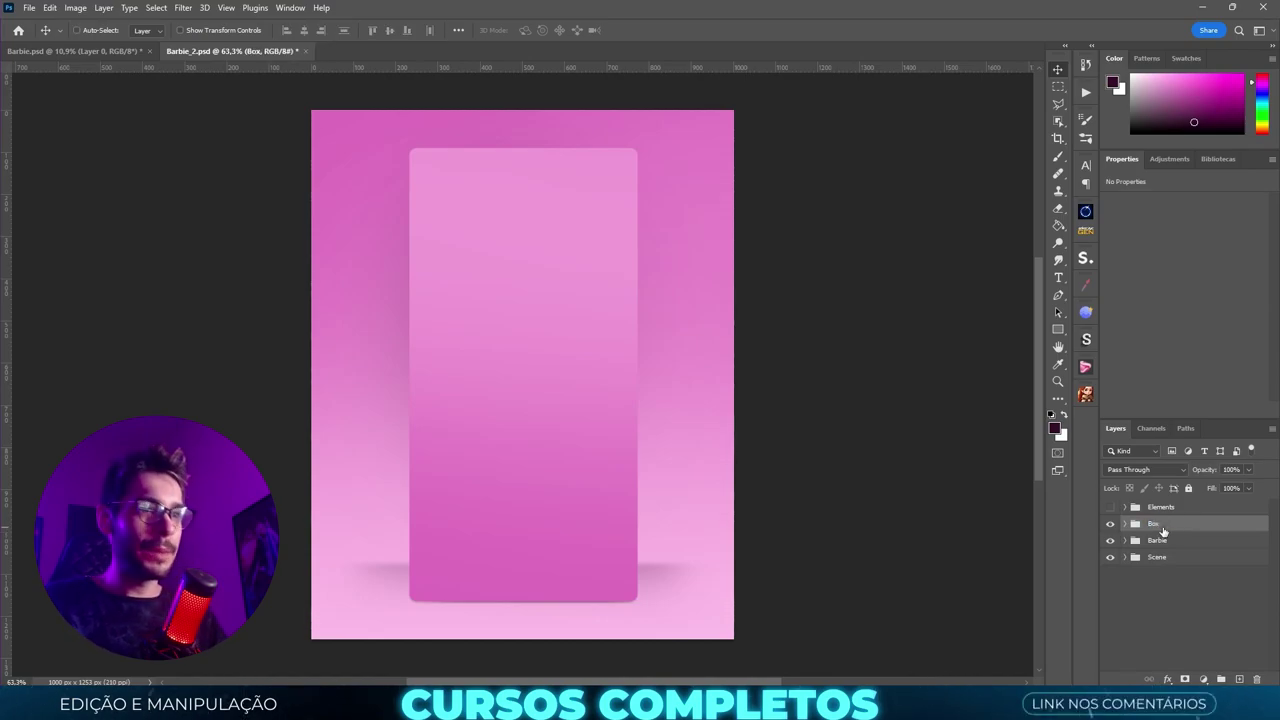
Draw an unfilled rectangle inside the pink card and give it a 12 px outline.
click(1058, 331)
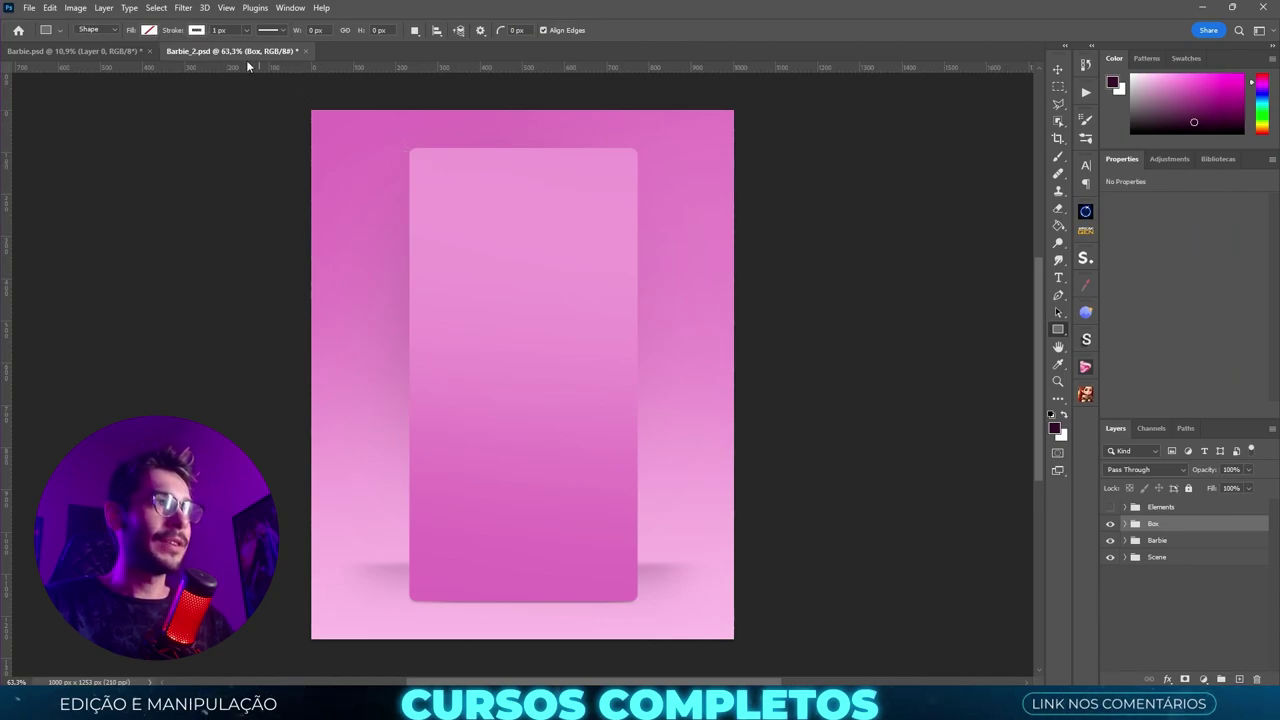
drag(429, 167, 606, 487)
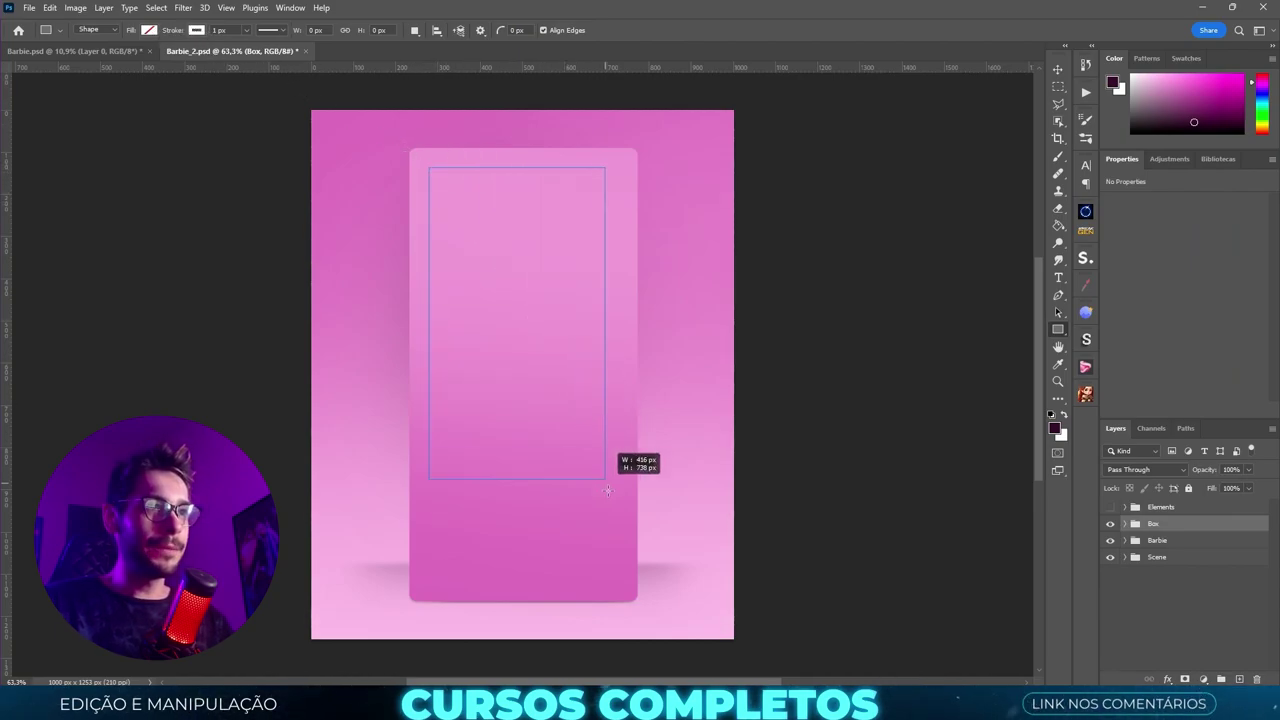
drag(606, 487, 618, 531)
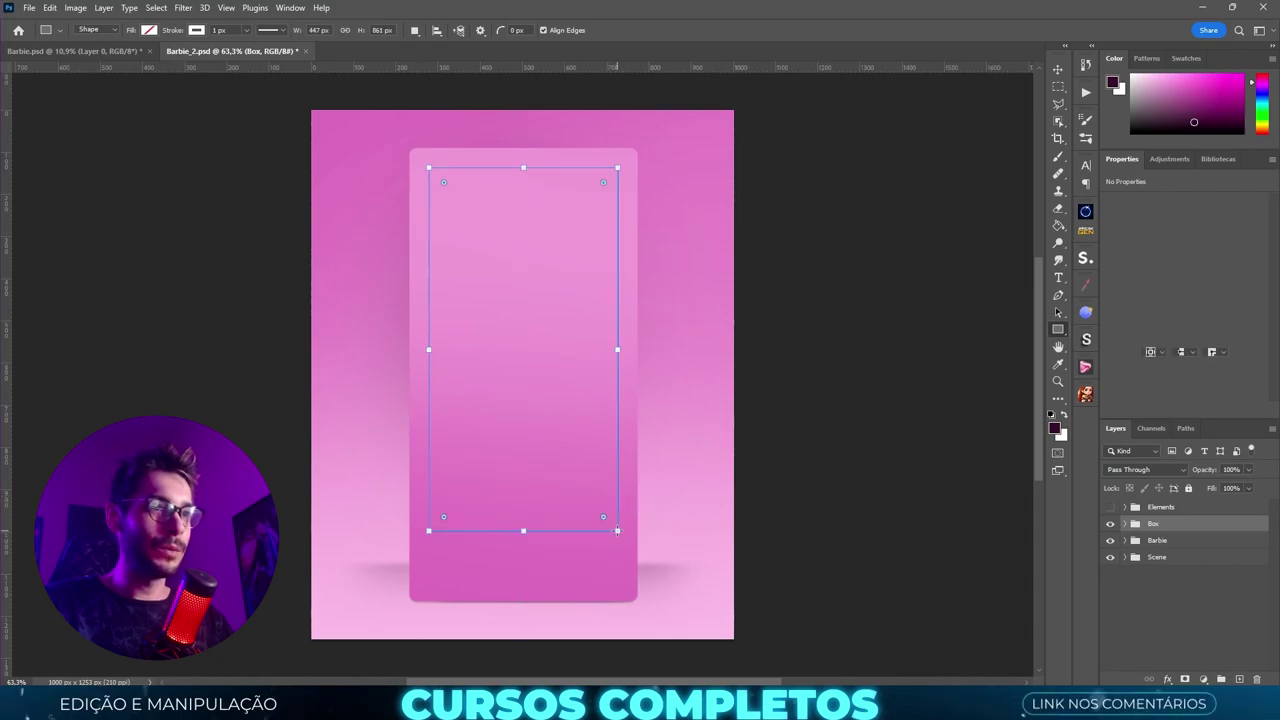
key(v)
drag(566, 466, 569, 471)
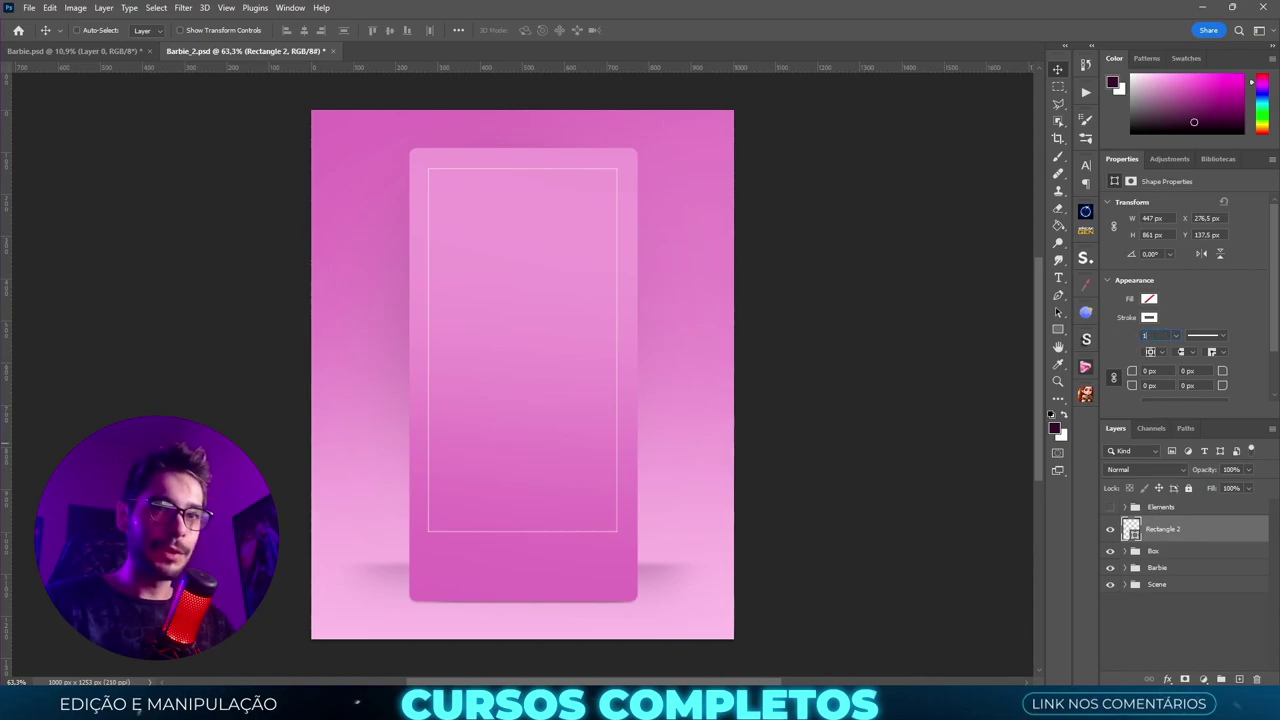
text(12)
key(Return)
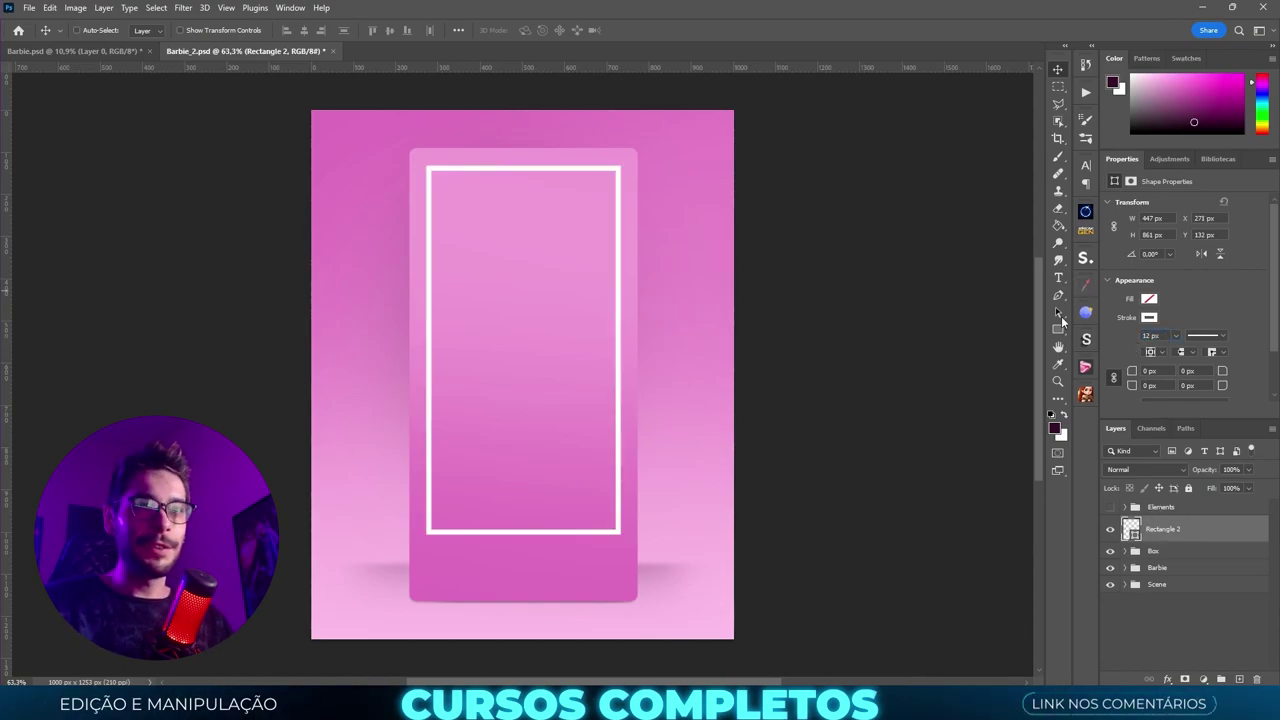
Round the rectangle's corners to 47 px and load its outline as a selection.
click(1057, 333)
scroll(640, 480, up, 2)
scroll(650, 520, up, 2)
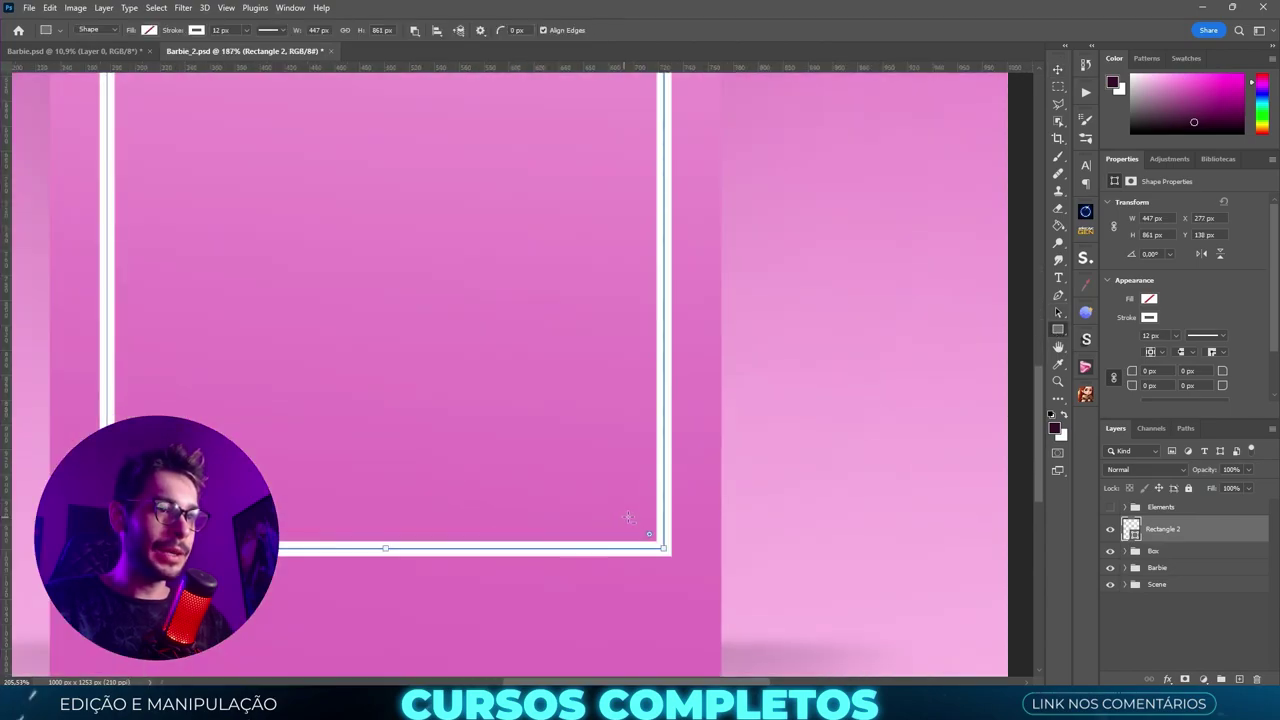
scroll(654, 541, up, 2)
drag(654, 541, 589, 497)
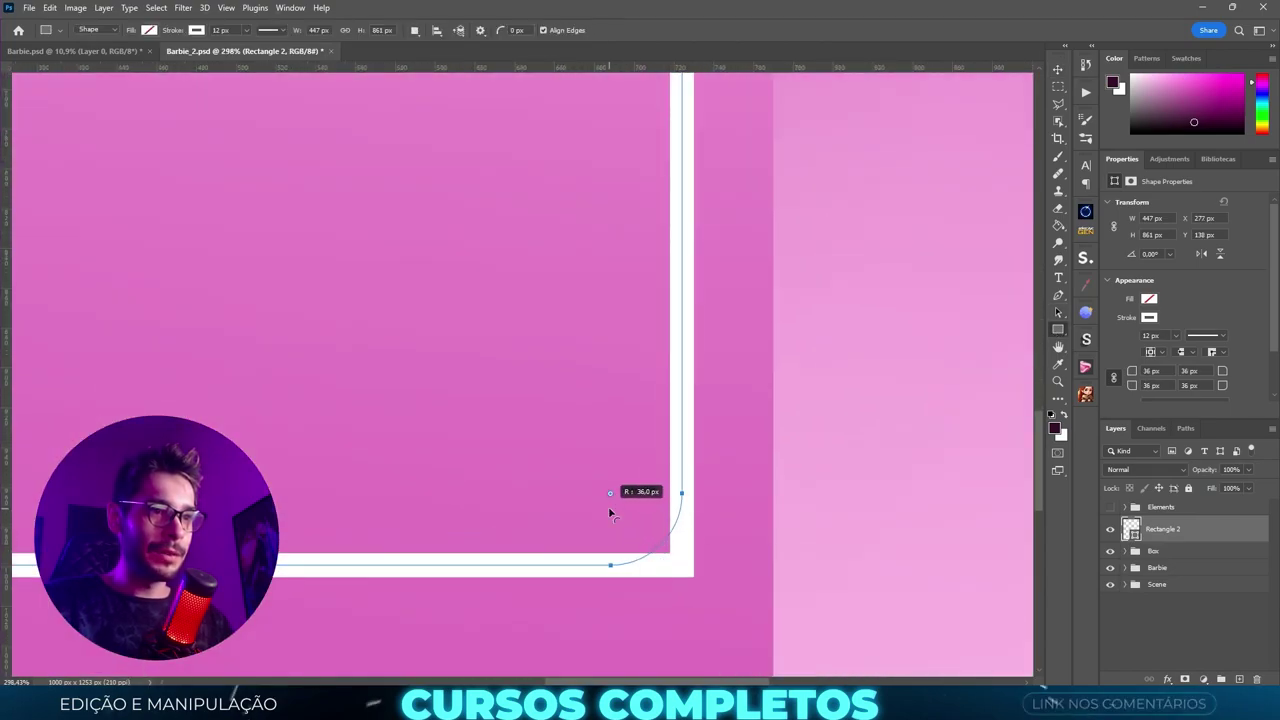
key(v)
key(ctrl+0)
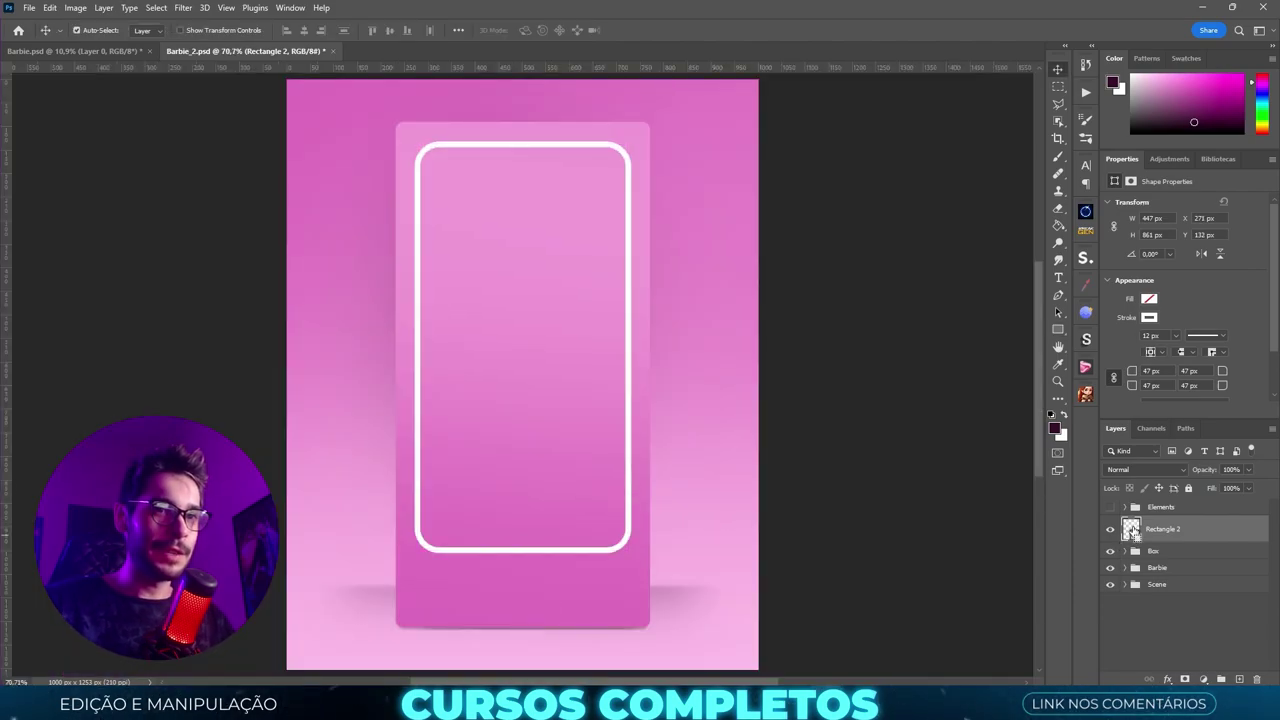
ctrl+click(1131, 531)
Scale and centre the placed heart image so it fills the card.
scroll(516, 400, up, 2)
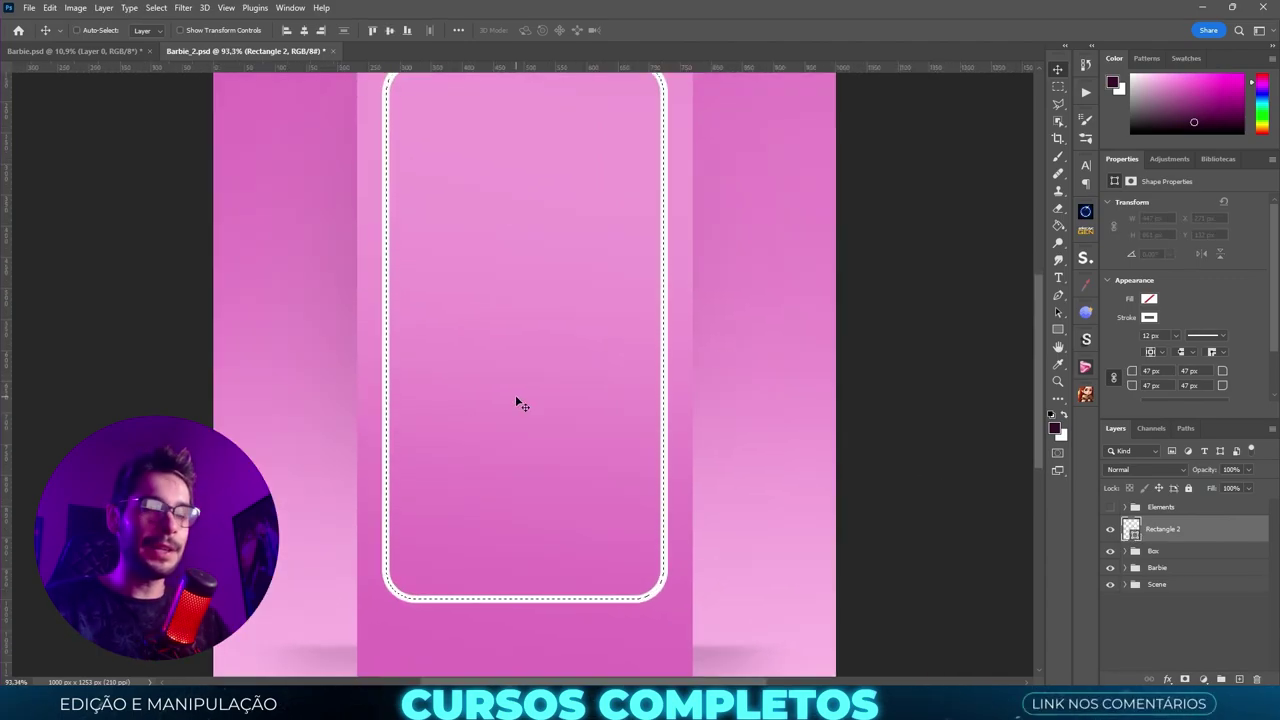
scroll(599, 392, down, 2)
scroll(469, 374, up, 1)
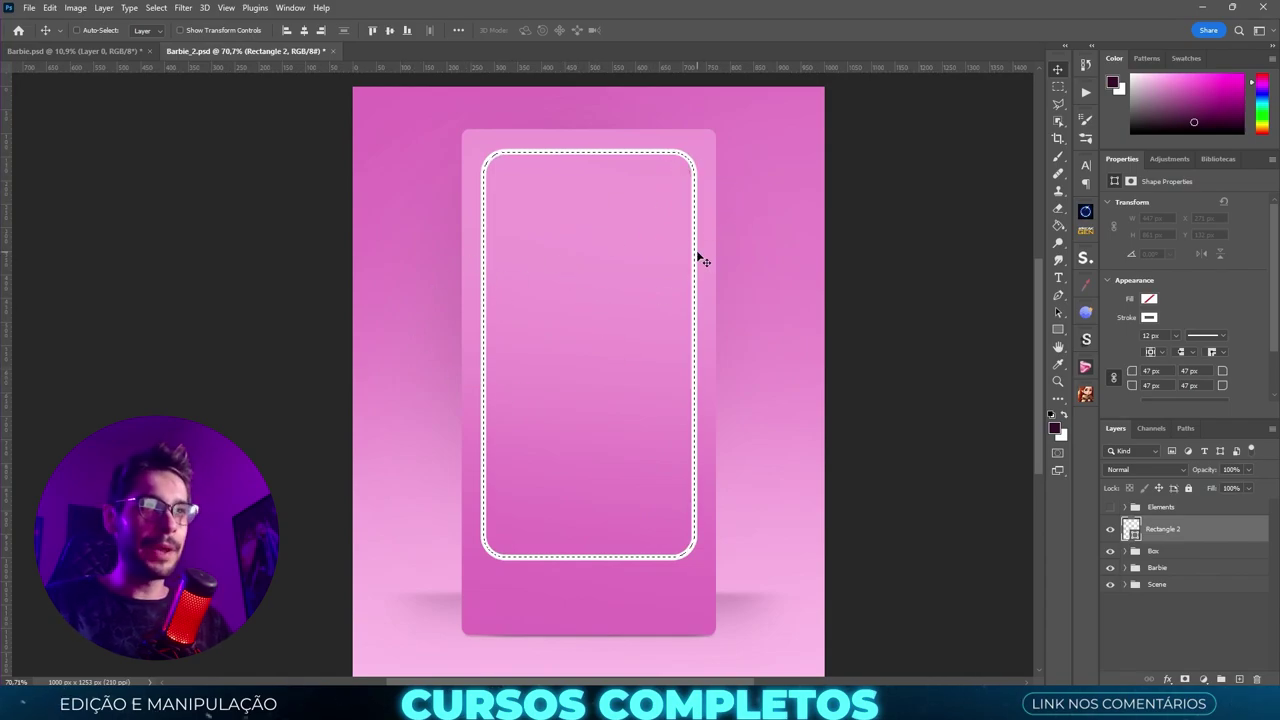
mouse_move(766, 380)
mouse_down()
mouse_move(706, 395)
mouse_move(716, 398)
mouse_up()
drag(623, 423, 627, 392)
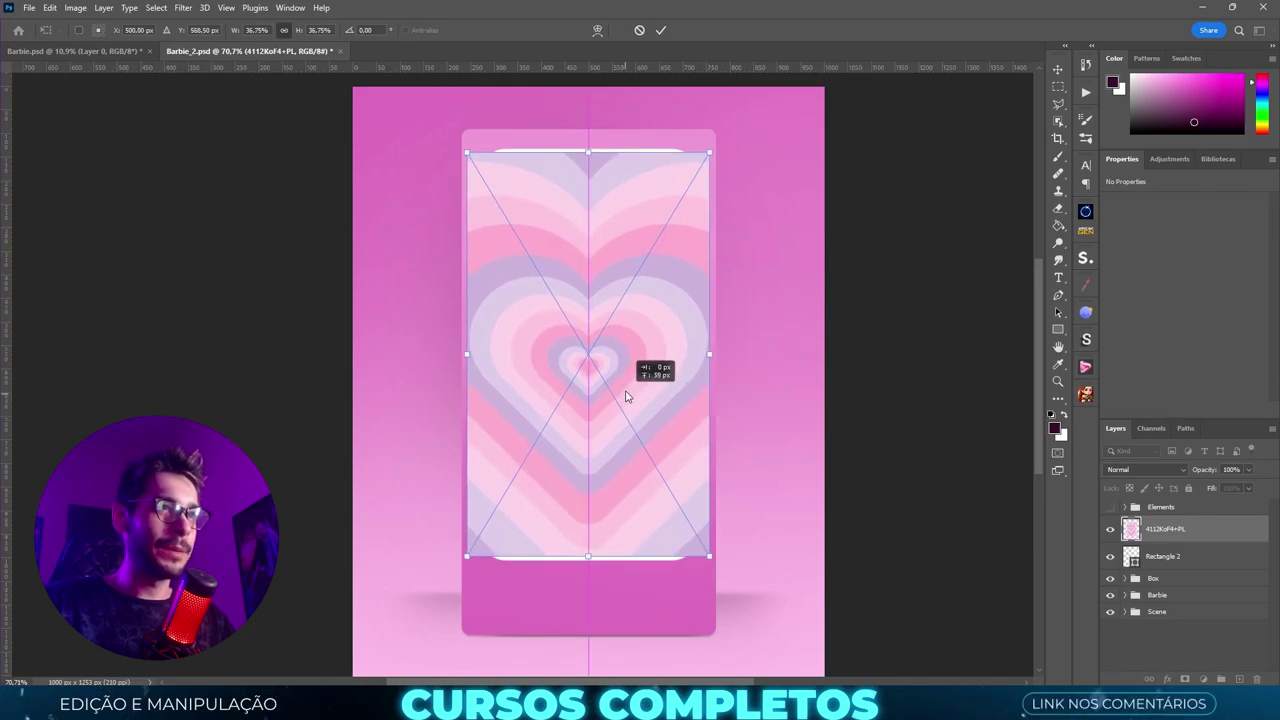
drag(669, 354, 646, 360)
key(Return)
Mask the heart image to the rounded frame and move the Barbie group above it.
ctrl+click(1131, 556)
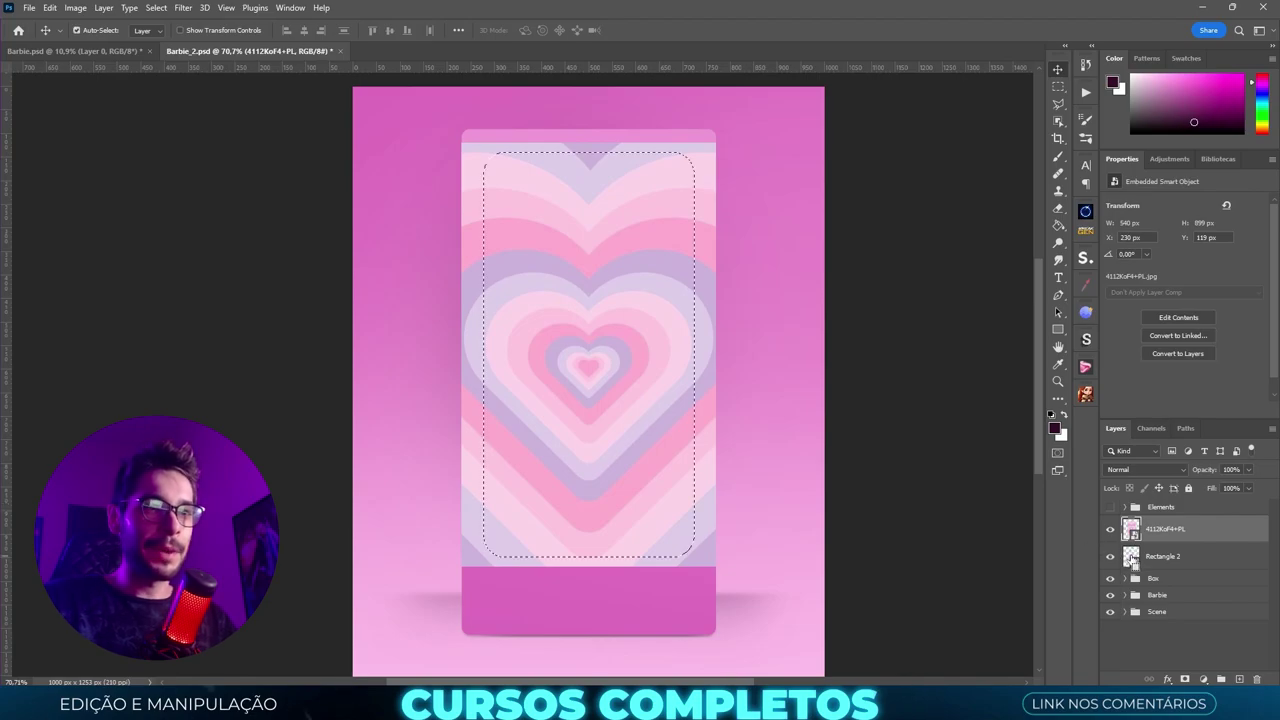
click(1186, 679)
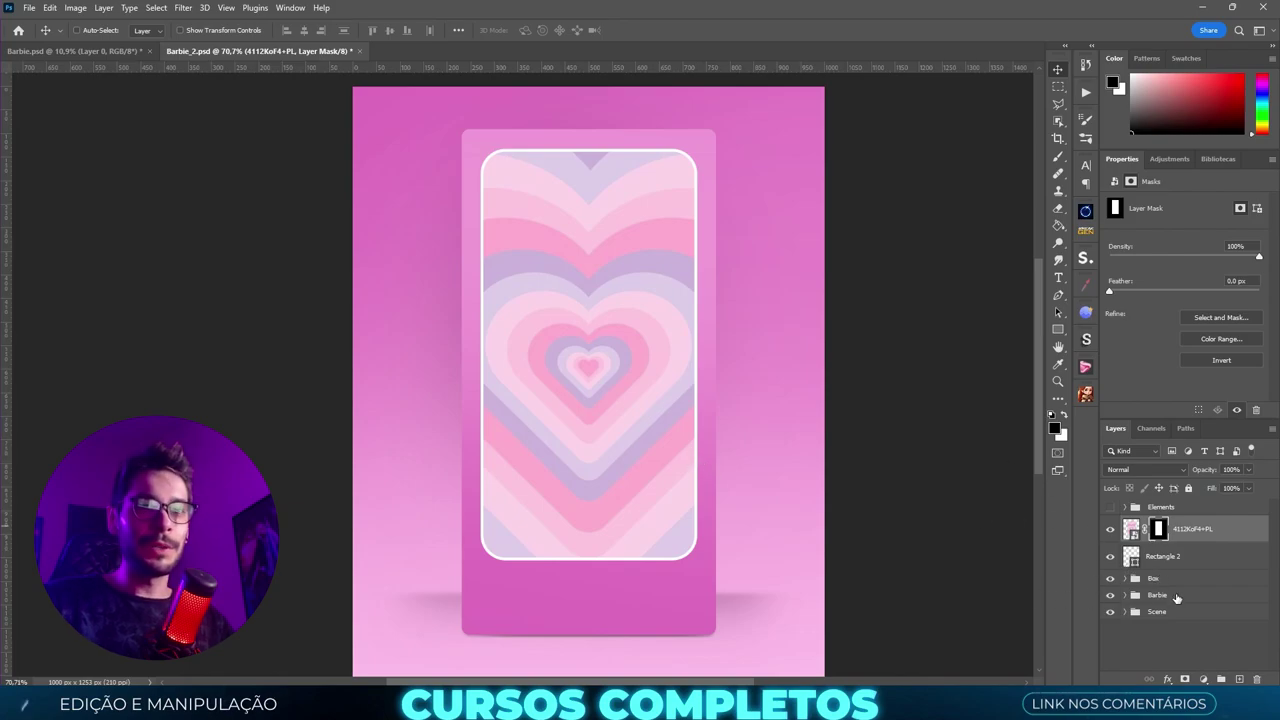
click(1200, 597)
drag(1200, 597, 1172, 531)
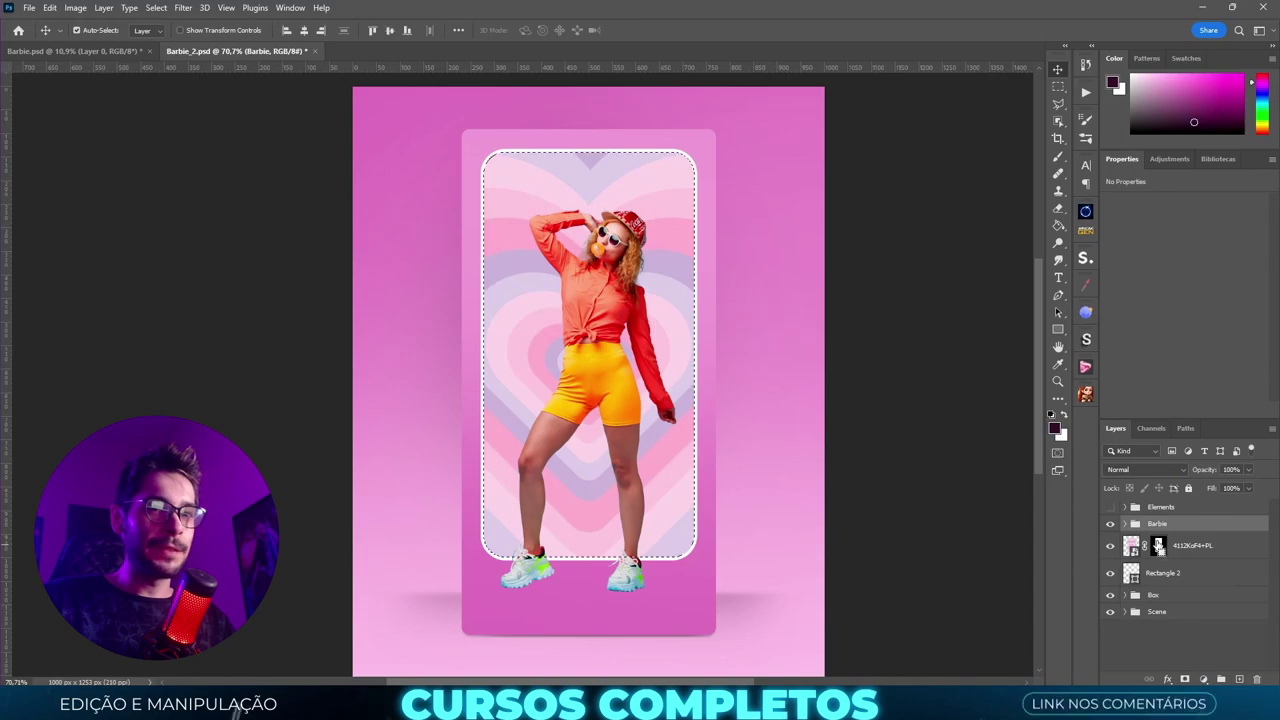
Give the Barbie group a mask from the heart layer's mask and move the model lower.
ctrl+click(1158, 547)
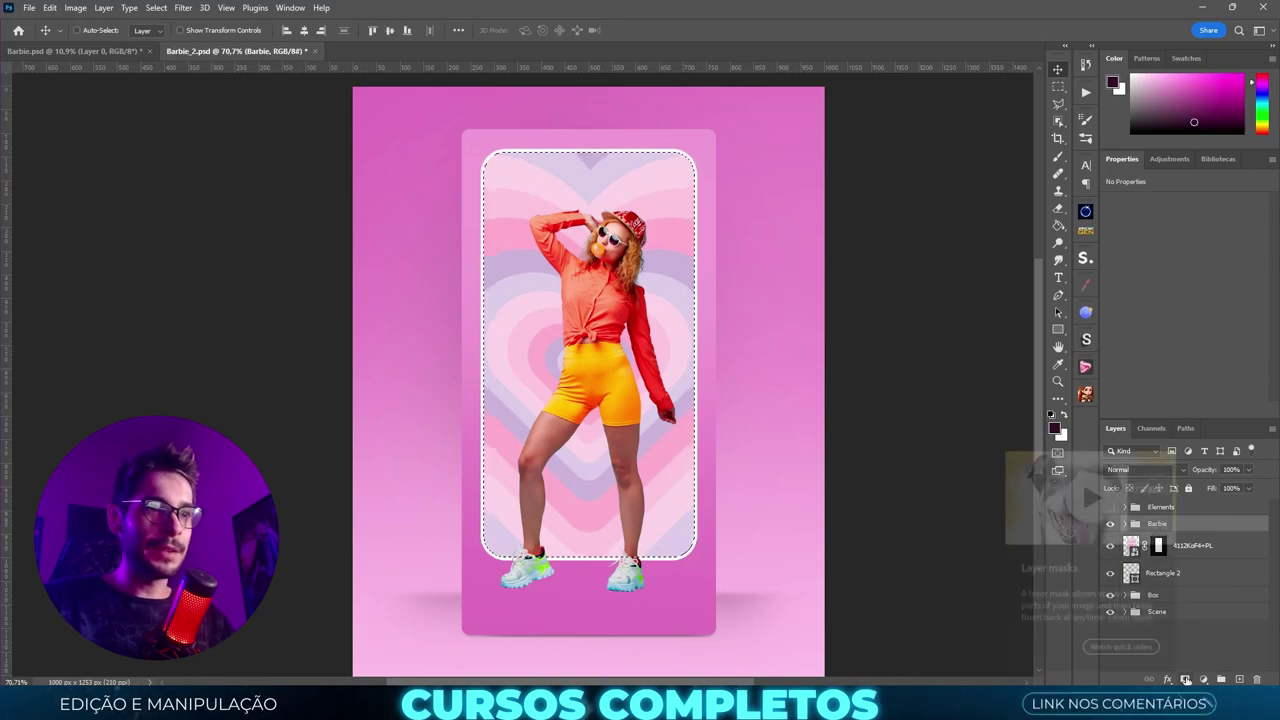
click(1184, 679)
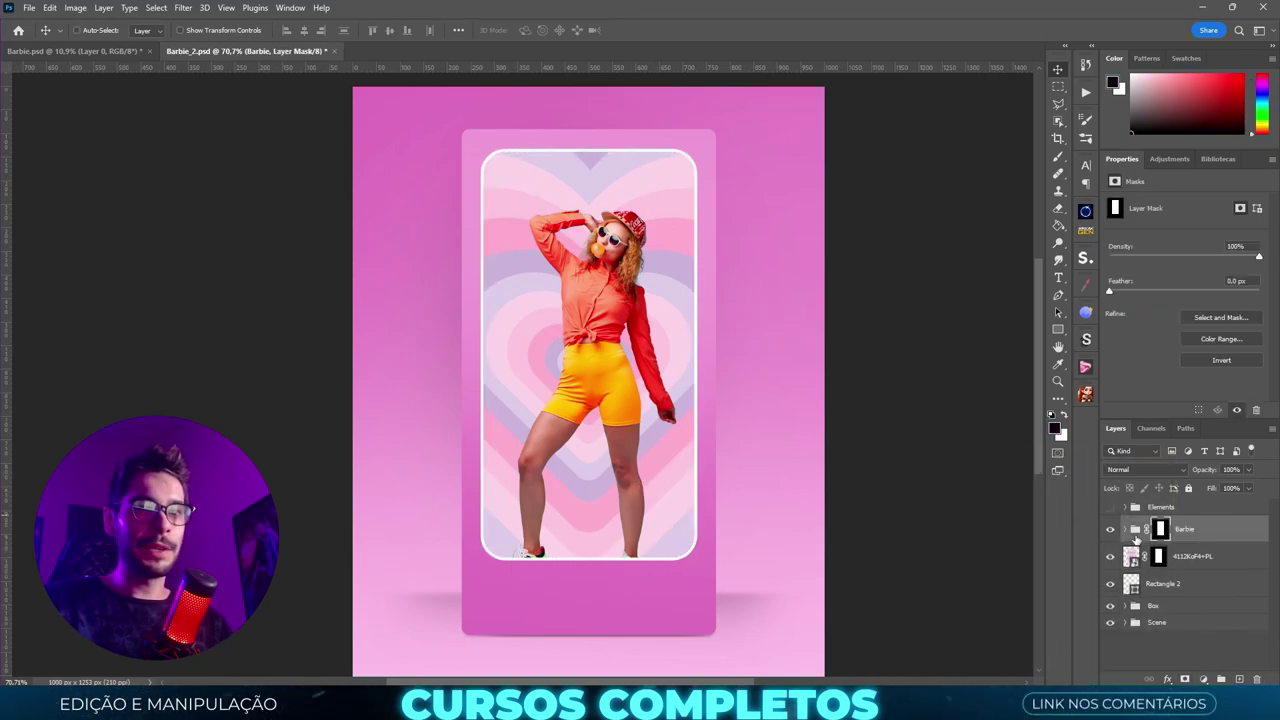
click(1148, 529)
drag(712, 379, 713, 424)
key(ctrl+t)
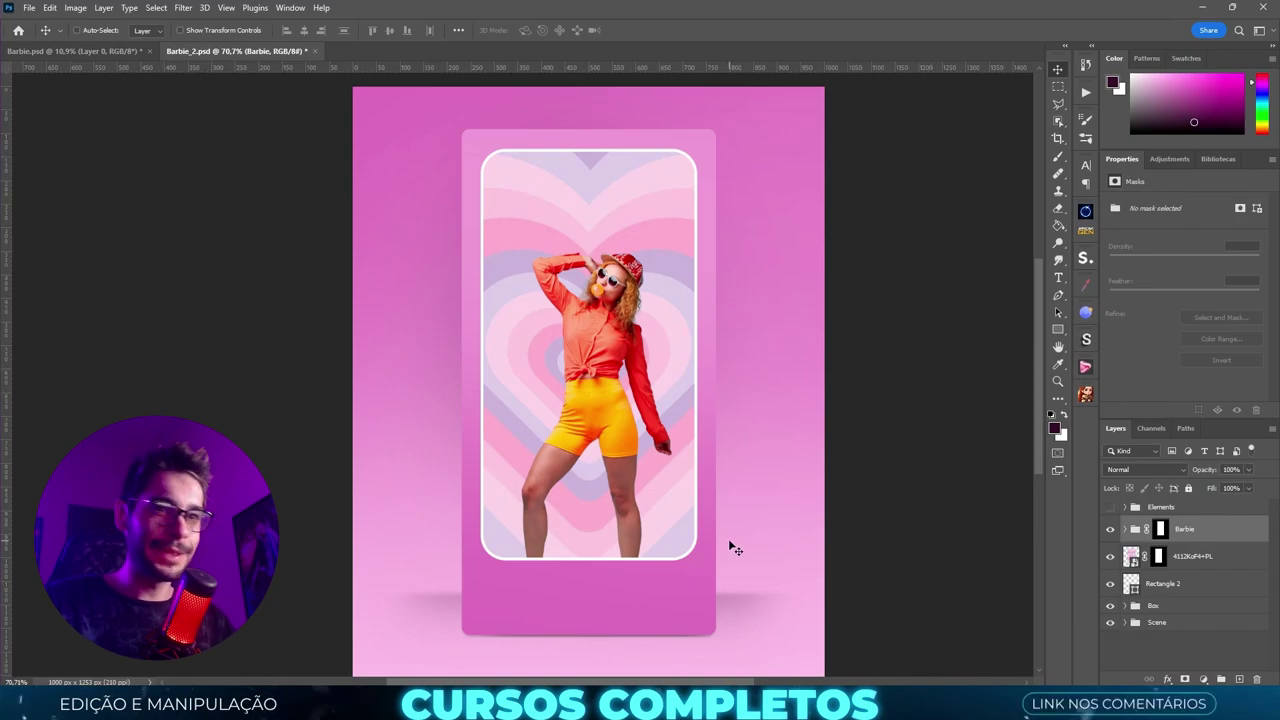
Set the BABE text to 59 pt and move it over the frame's bottom edge.
key(t)
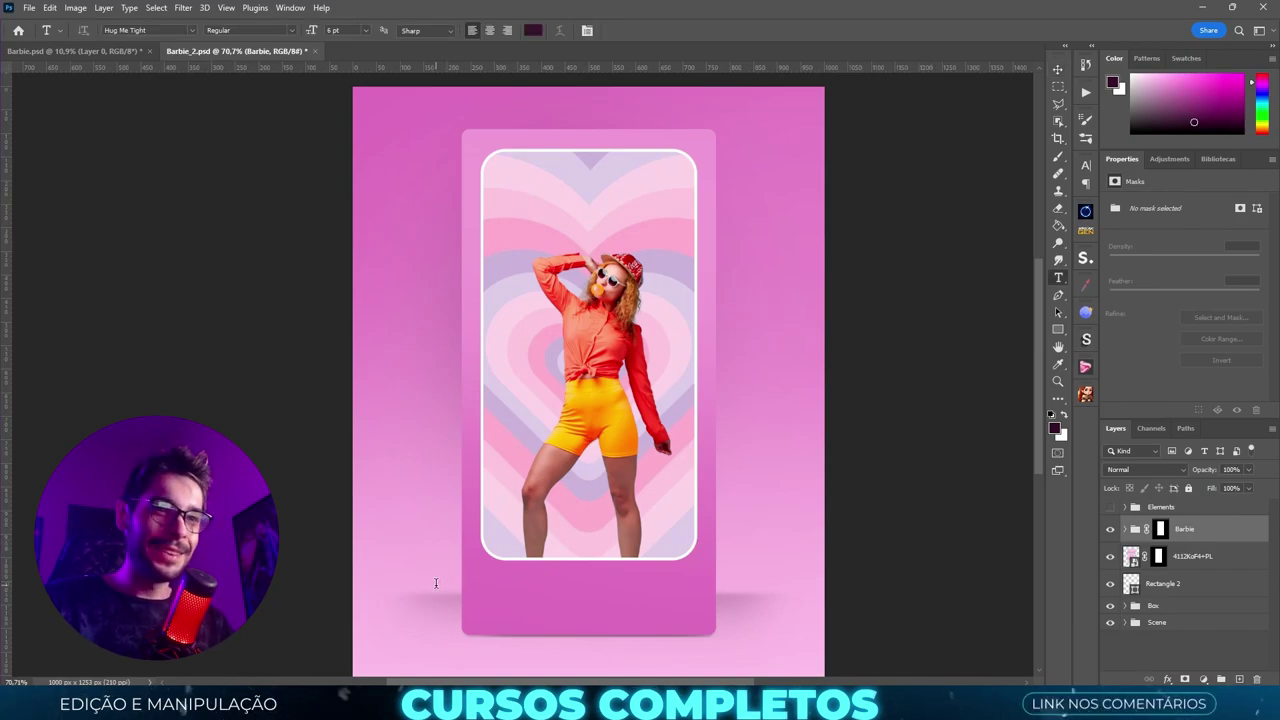
click(436, 583)
key(ctrl+a)
drag(1115, 275, 1133, 230)
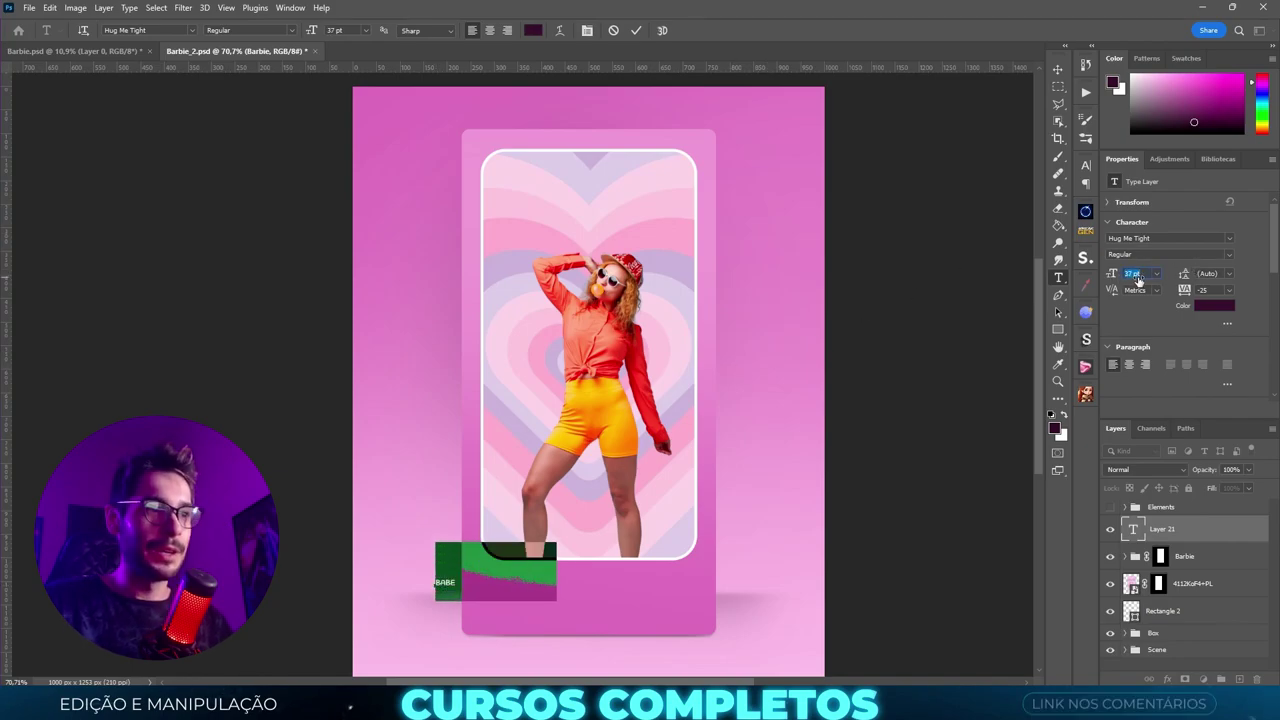
click(1057, 68)
drag(606, 526, 639, 521)
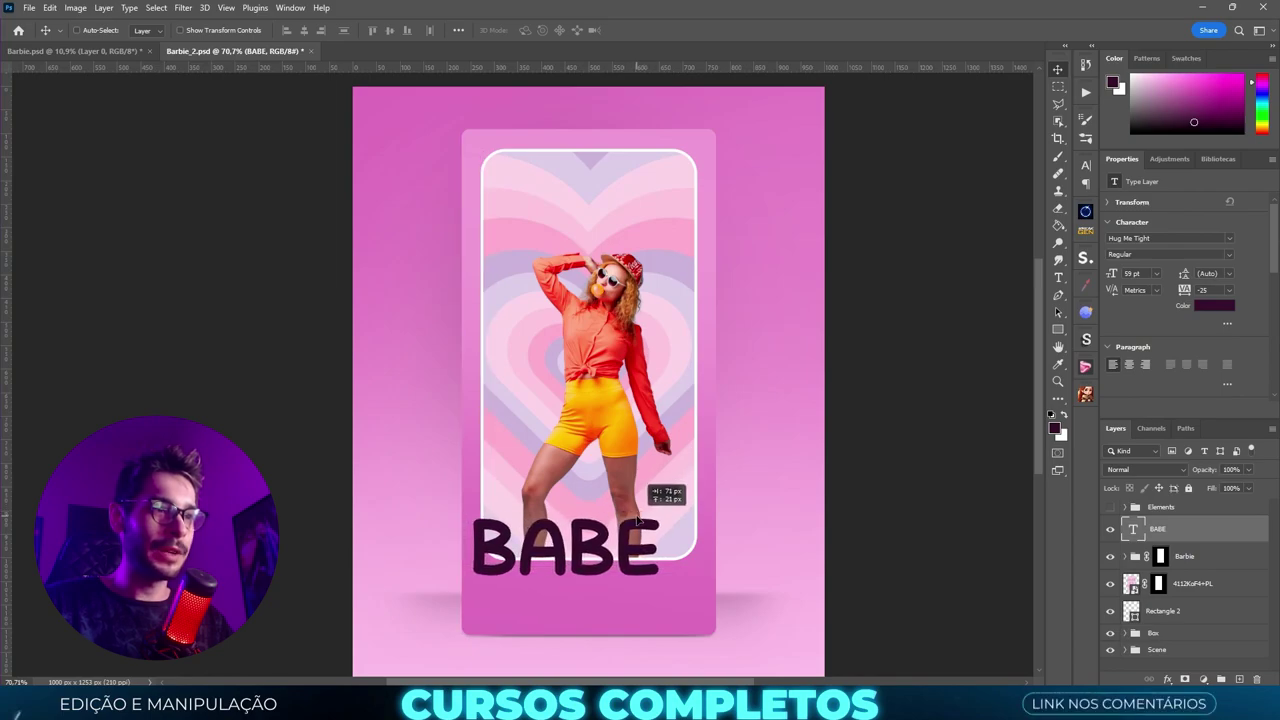
Add two strokes to BABE: a 24 px pink outline and a 27 px white outline.
double_click(1212, 536)
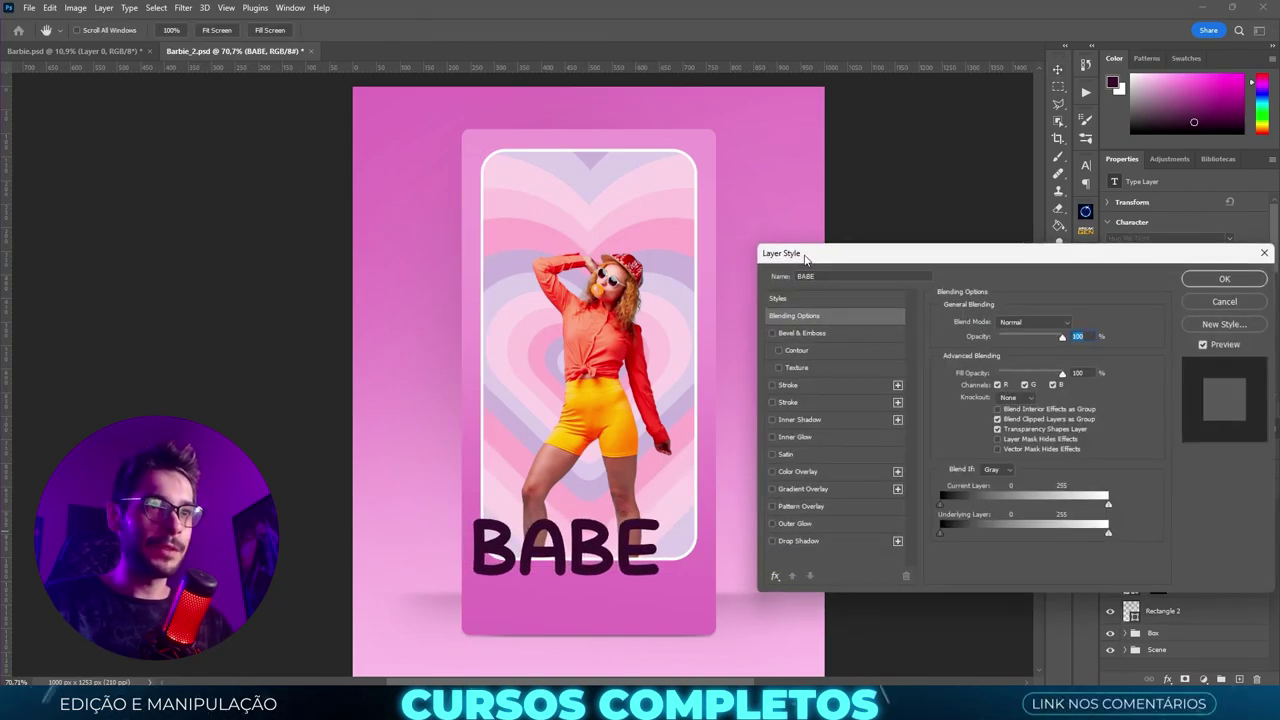
click(790, 385)
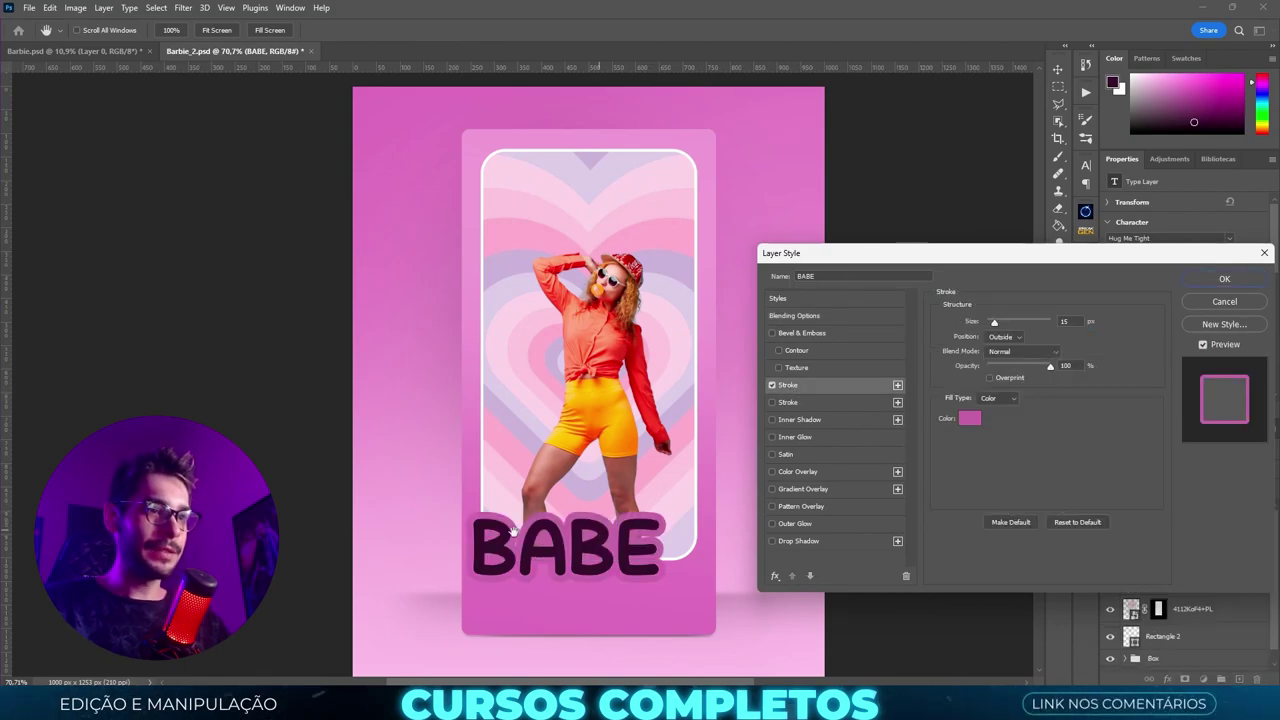
drag(994, 322, 995, 326)
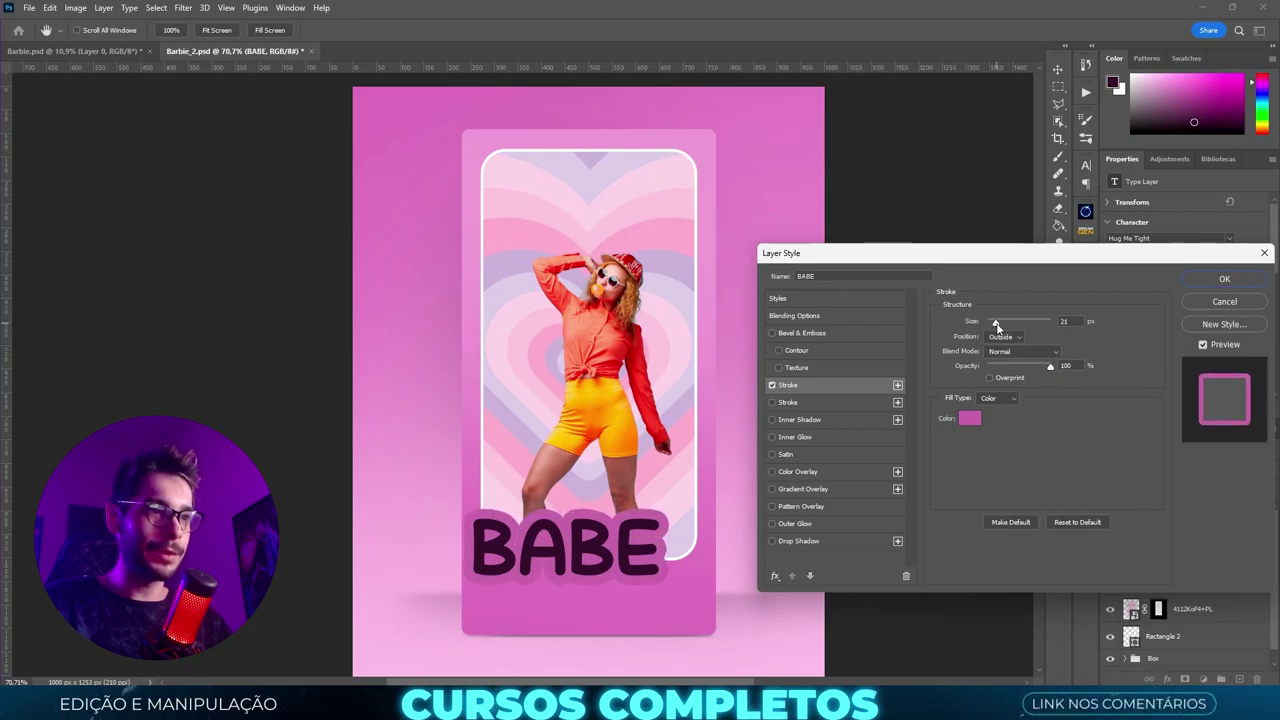
click(802, 402)
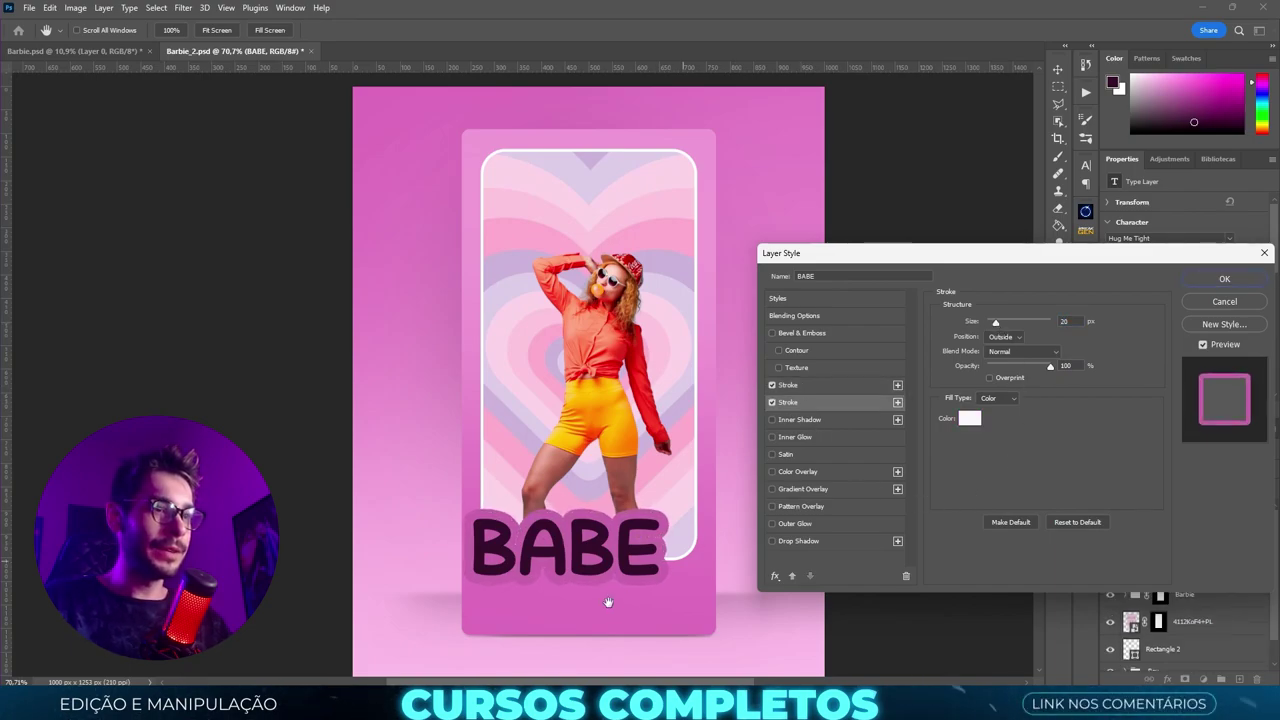
drag(1000, 327, 997, 326)
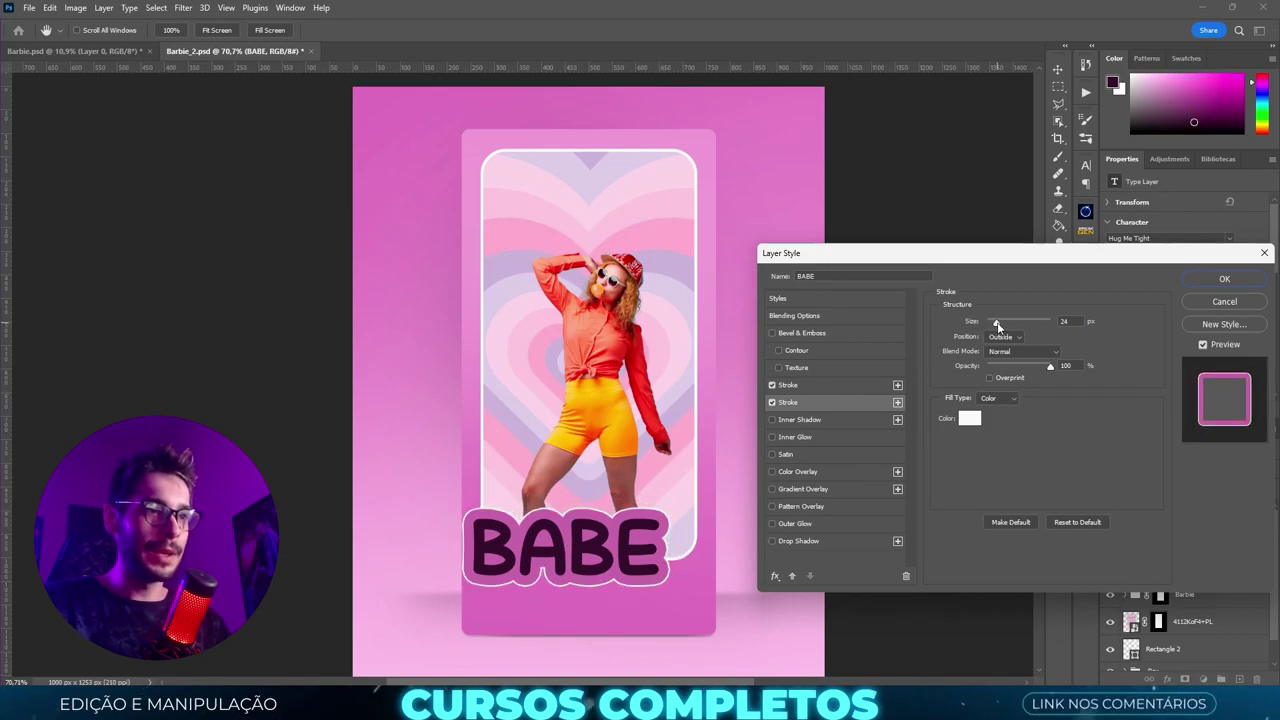
drag(996, 323, 1000, 325)
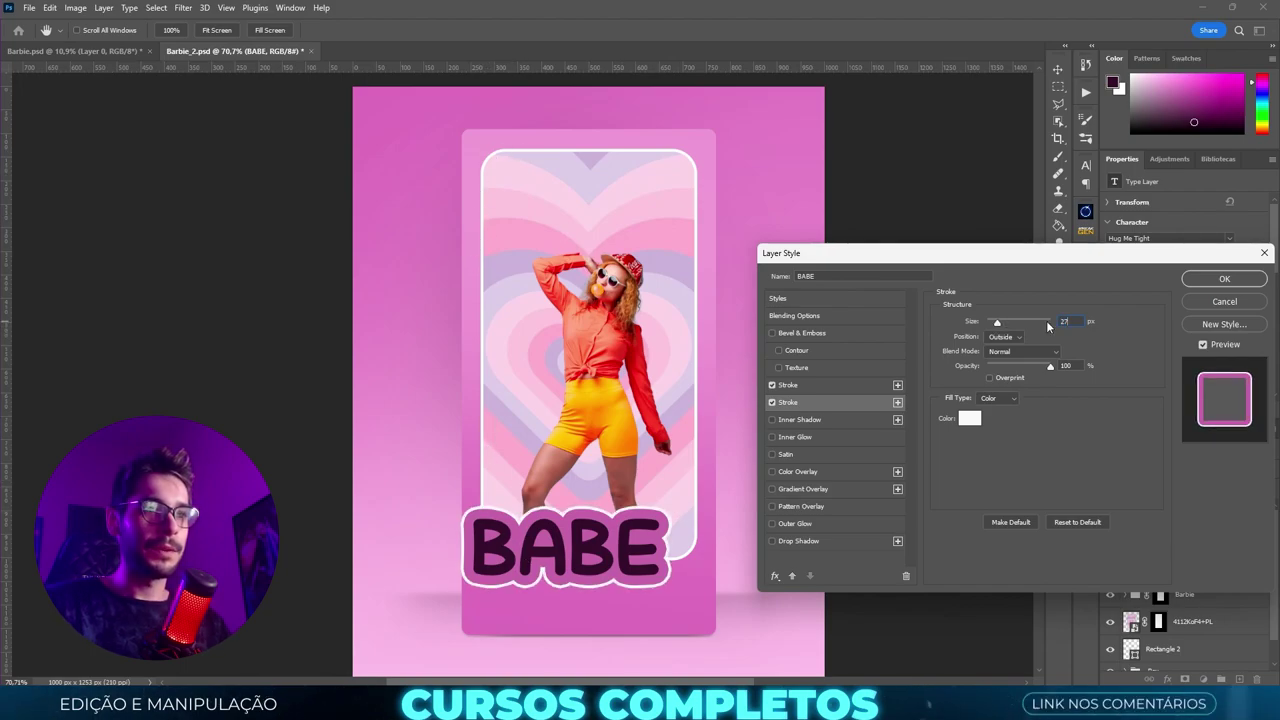
key(Return)
Change the BABE letters to a near-white colour.
click(1214, 305)
mouse_move(890, 335)
mouse_down()
mouse_move(861, 324)
mouse_move(853, 339)
mouse_up()
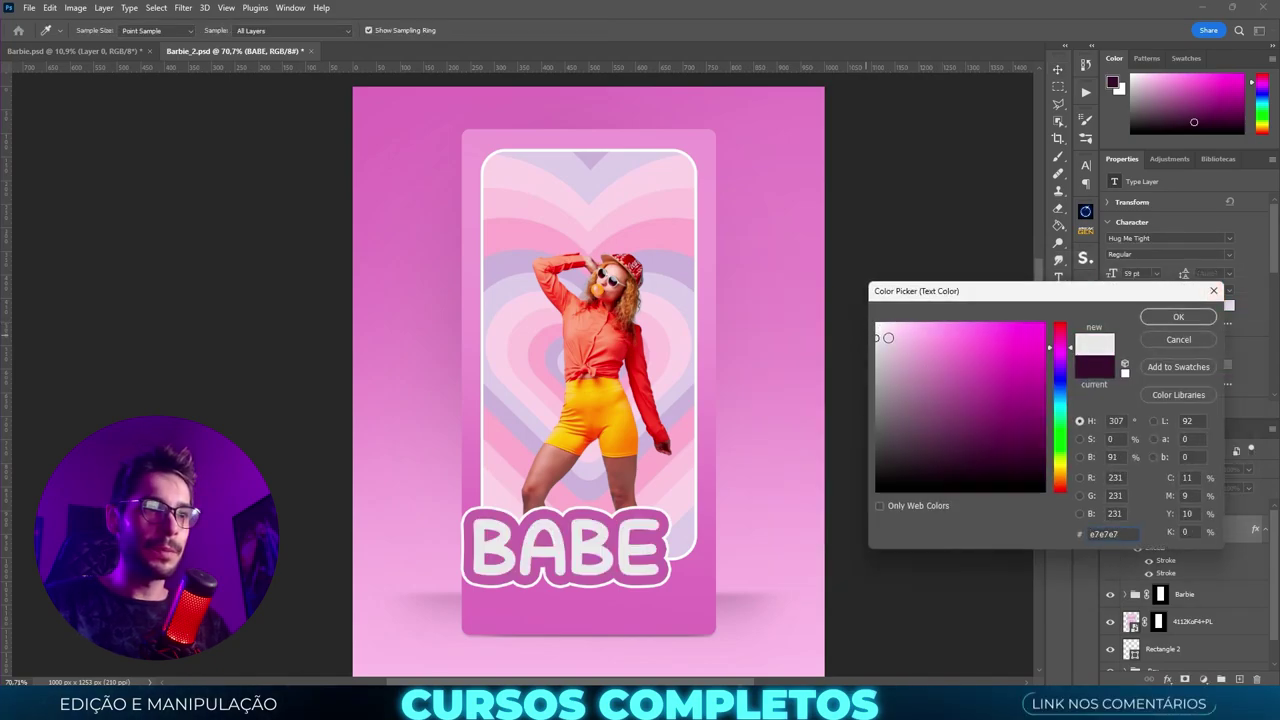
click(1177, 316)
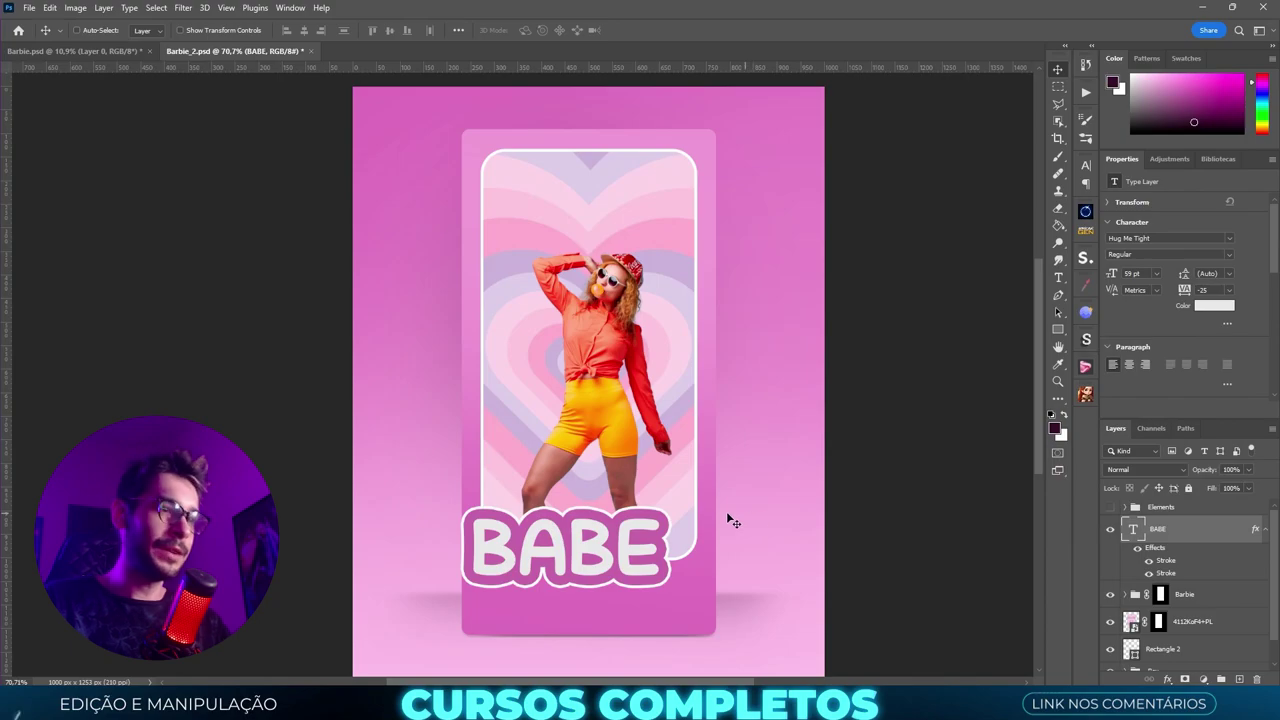
Shrink the BABE title and tilt it slightly.
key(ctrl+t)
mouse_move(670, 598)
mouse_down()
mouse_move(656, 593)
mouse_move(677, 546)
mouse_up()
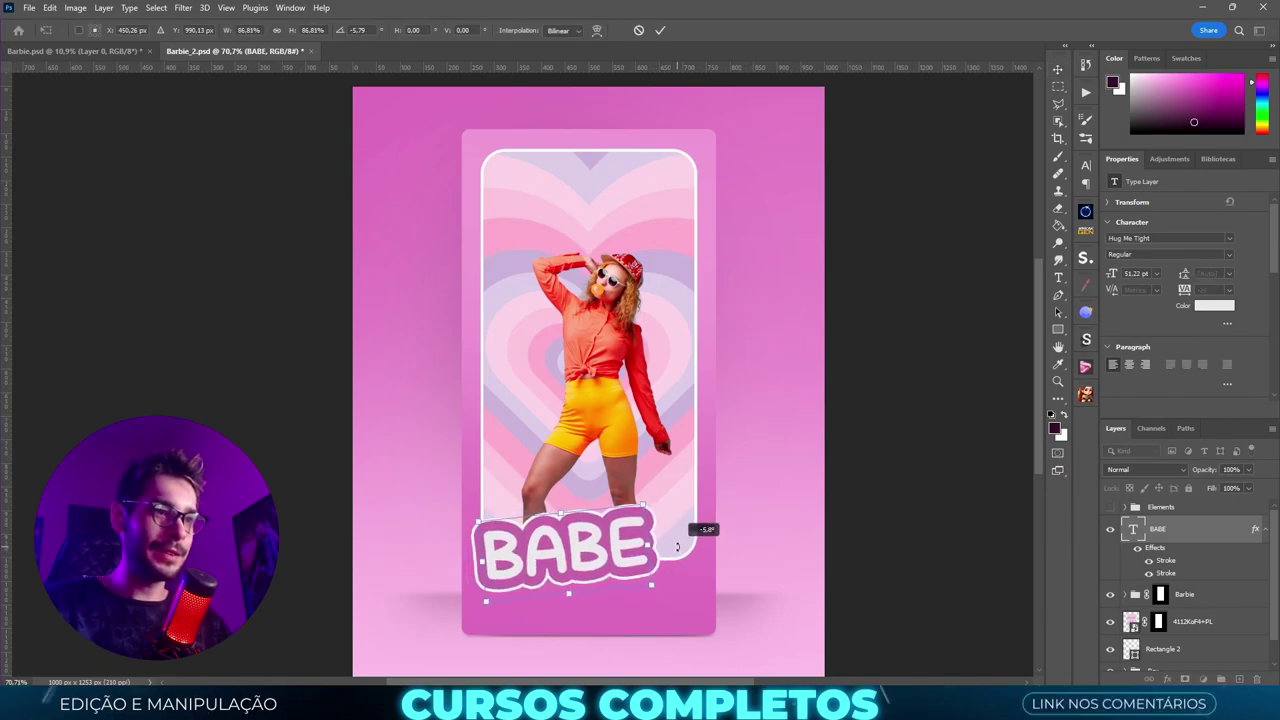
key(Return)
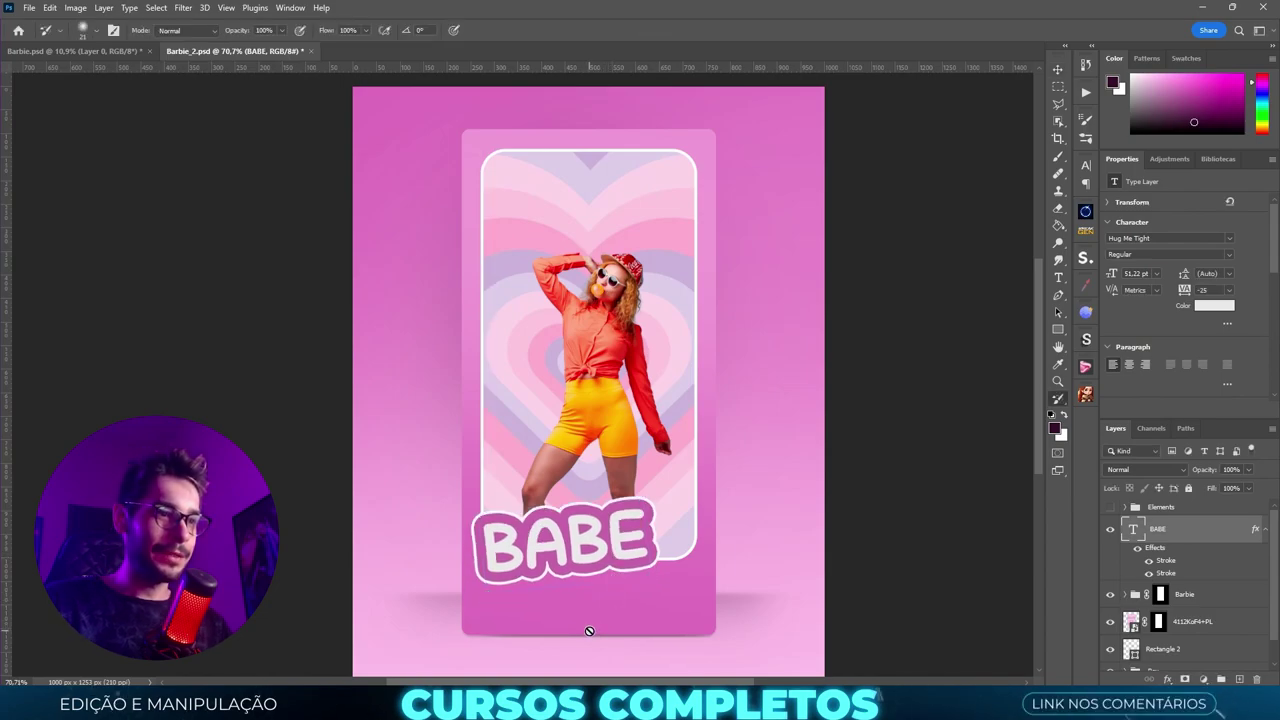
Add 'BARBIE' at 26 pt and place it under BABE at lower right.
click(552, 642)
text(BARBIE)
key(ctrl+a)
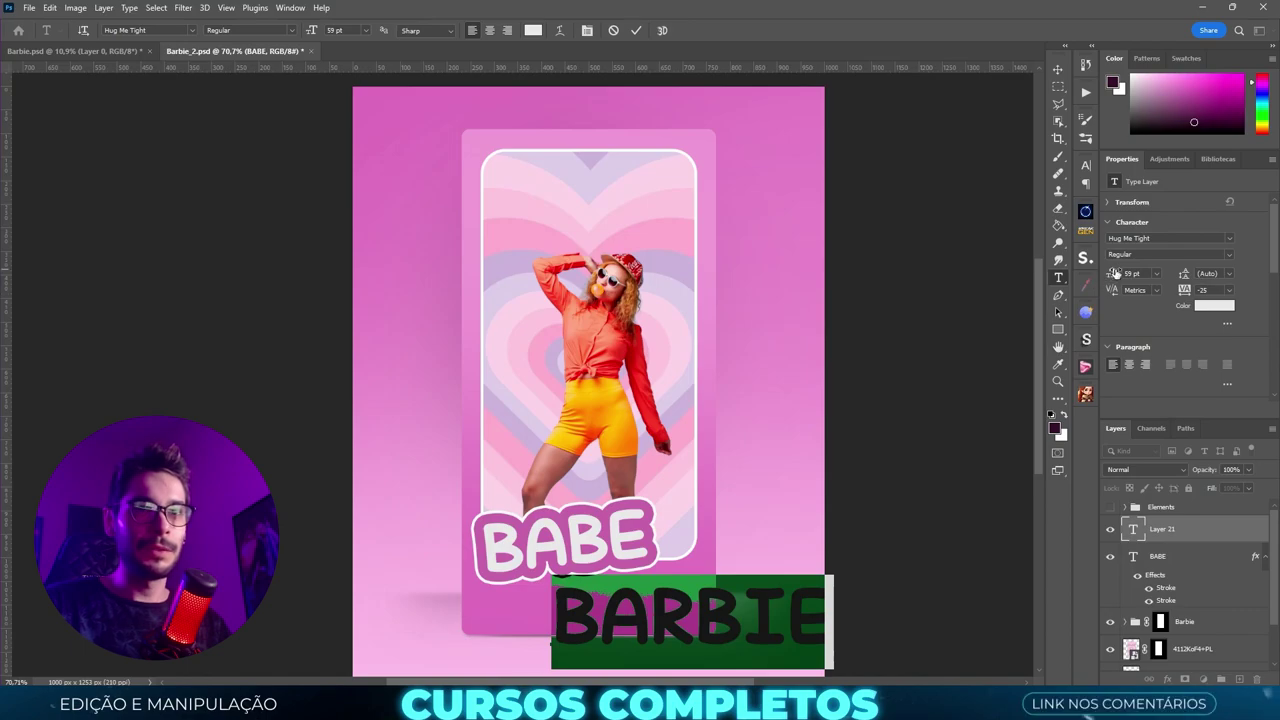
drag(1115, 274, 1093, 275)
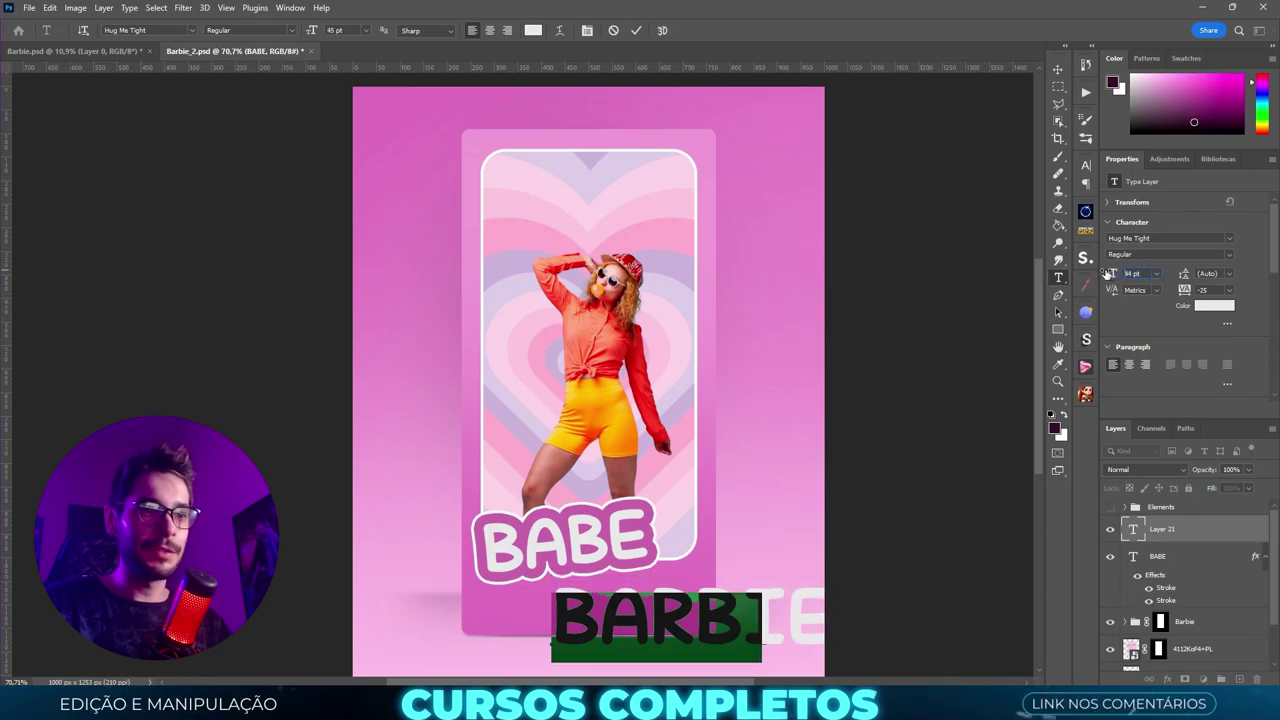
click(1058, 70)
drag(646, 598, 676, 552)
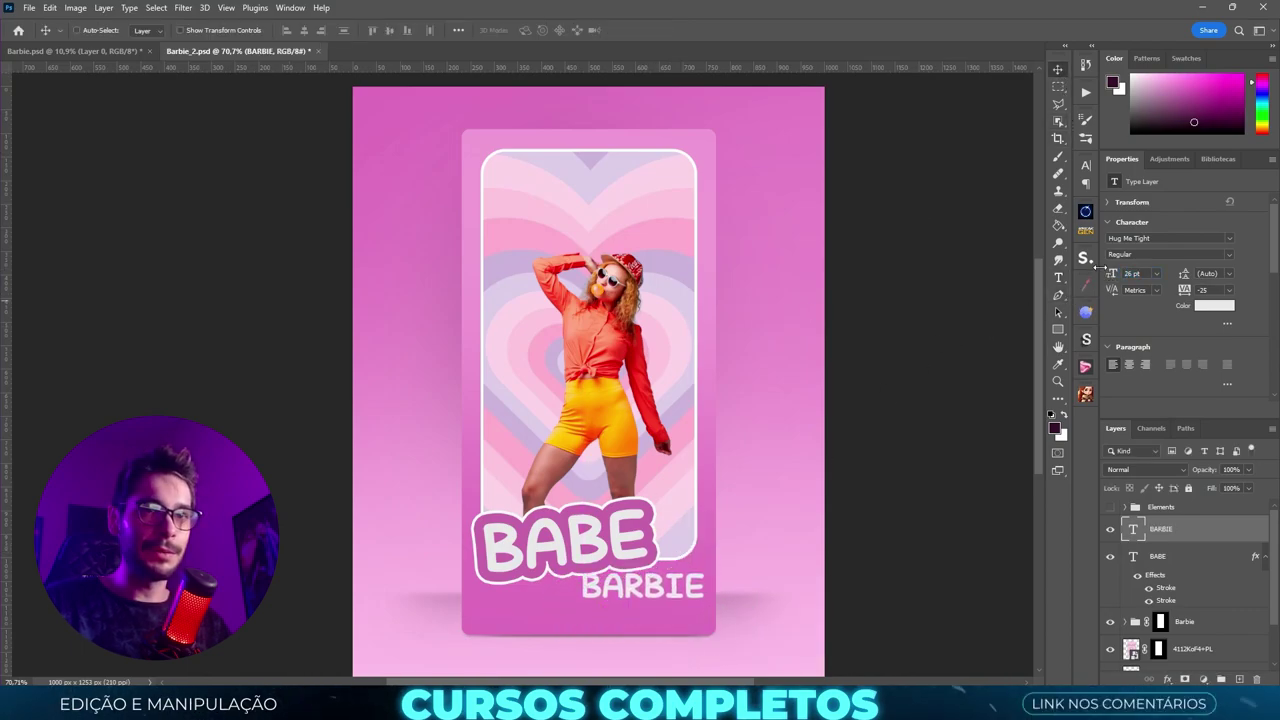
Add the line 'made in photoshop' beneath BARBIE.
scroll(650, 630, up, 3)
key(t)
click(537, 603)
text(made be)
key(BackSpace)
key(BackSpace)
text(in photoshop)
key(ctrl+Return)
key(v)
key(ctrl+0)
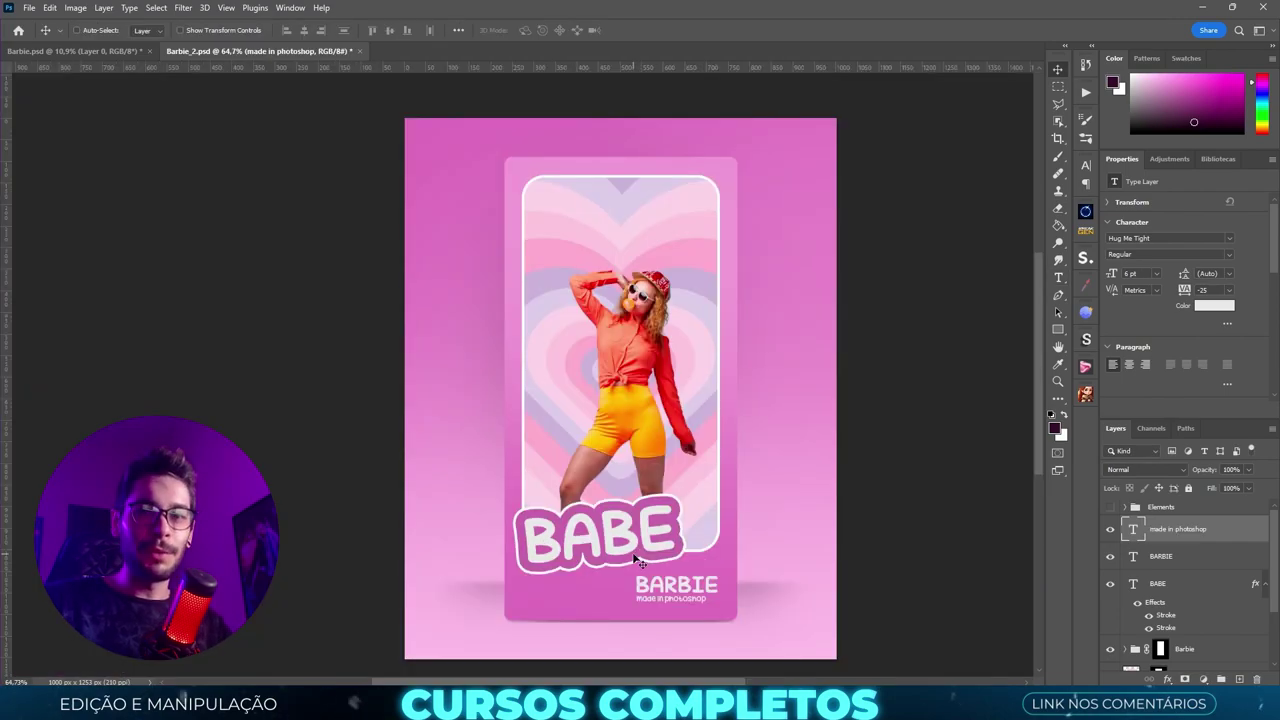
Add a new layer above the Barbie group and pick the soft flow-and-opacity brush.
click(1190, 648)
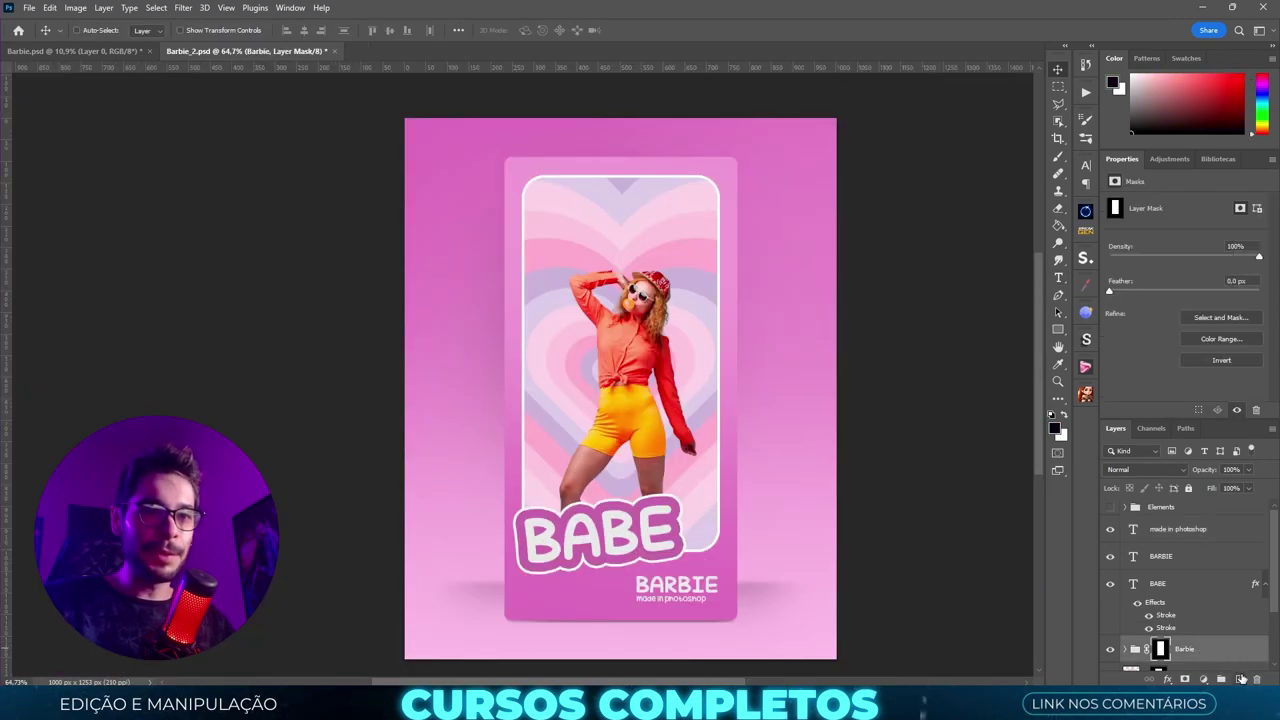
click(1240, 679)
key(b)
right_click(665, 400)
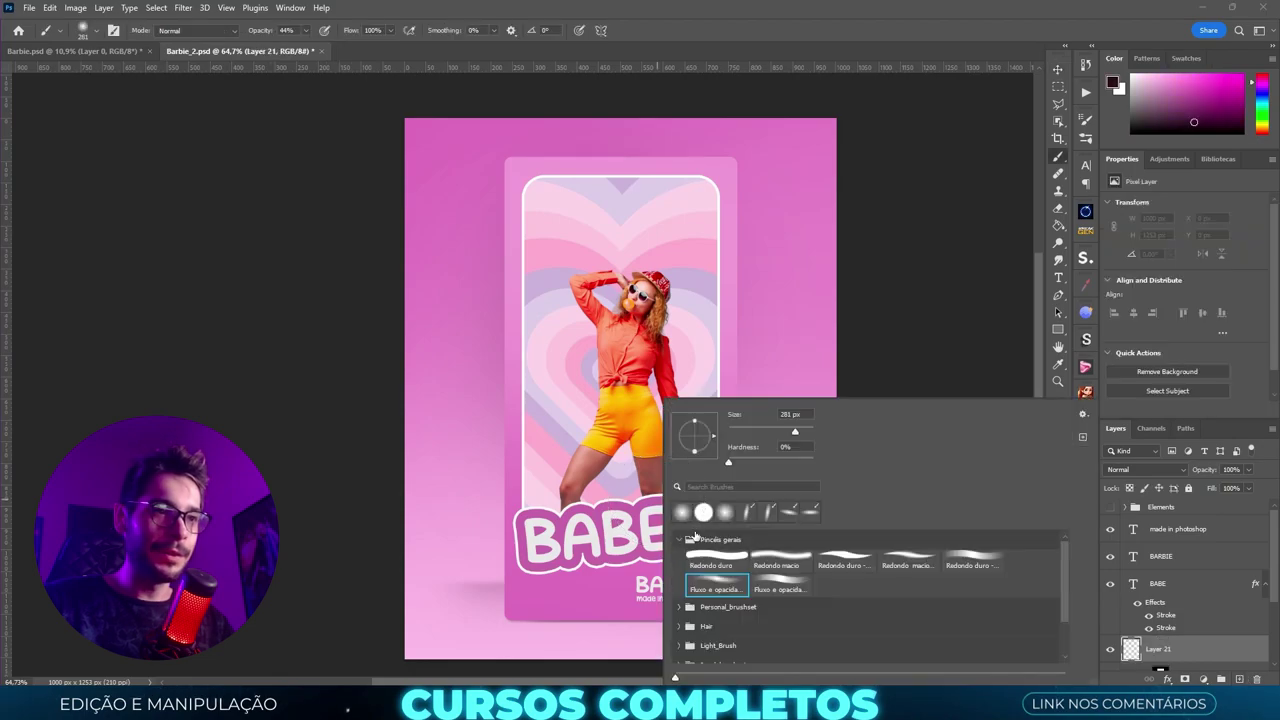
click(786, 587)
key(Return)
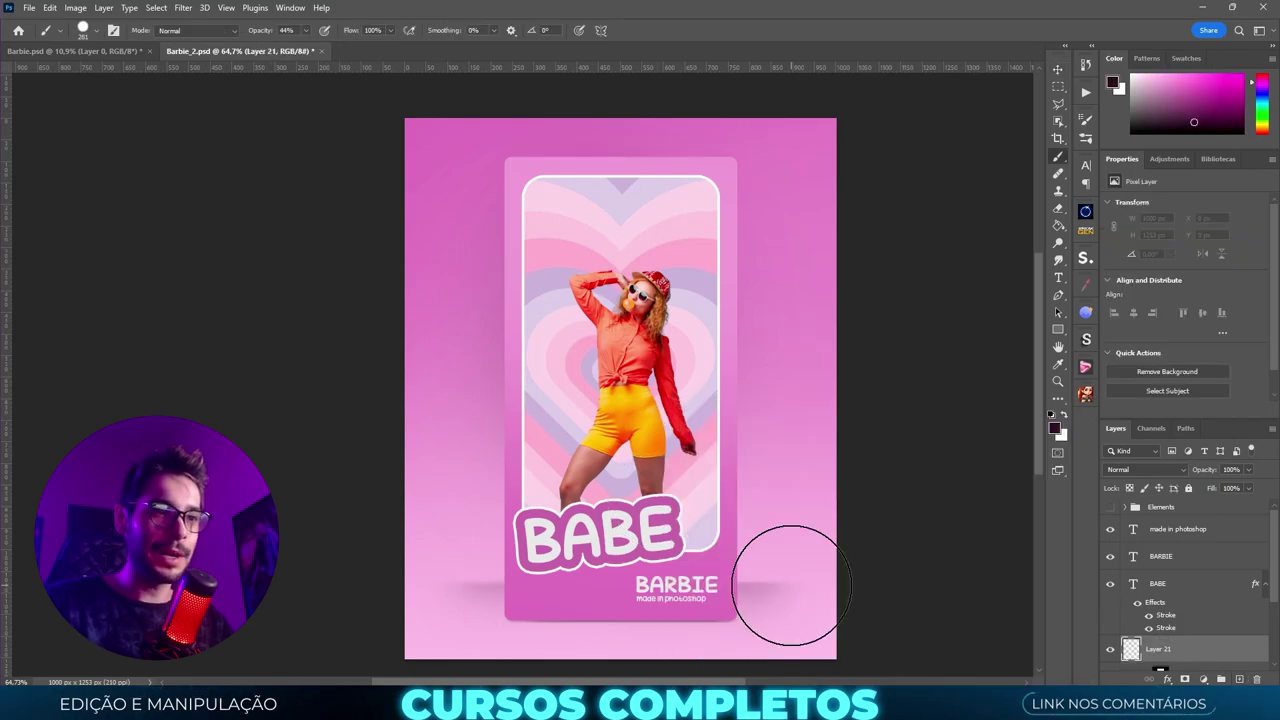
Paint a dark shadow at 70% brush opacity under the BABE outline.
scroll(551, 566, up, 5)
scroll(551, 566, up, 4)
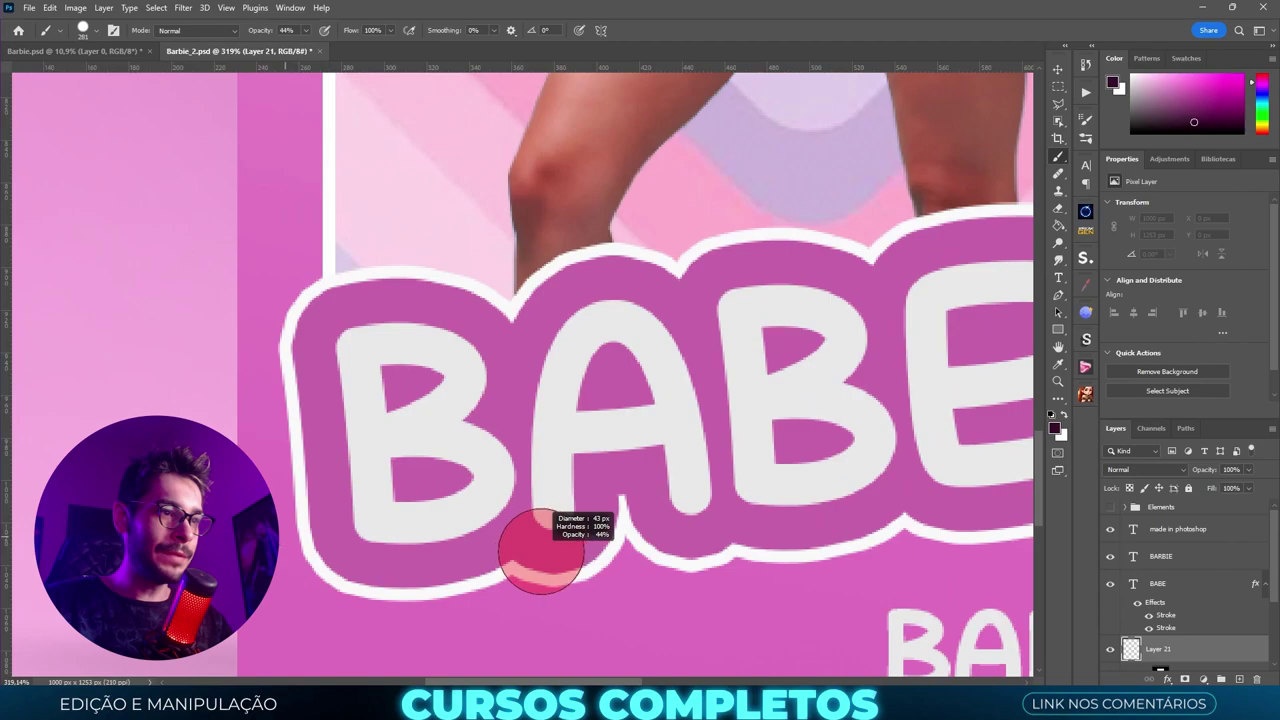
key(7)
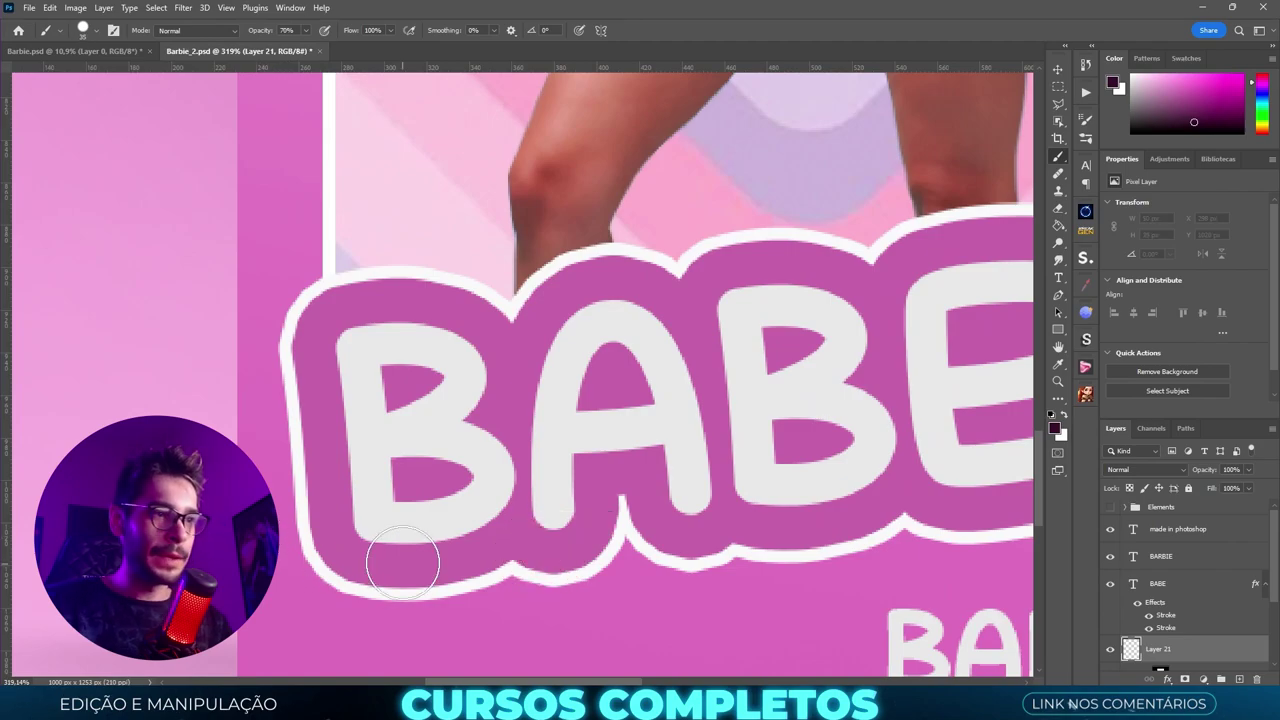
drag(423, 563, 622, 548)
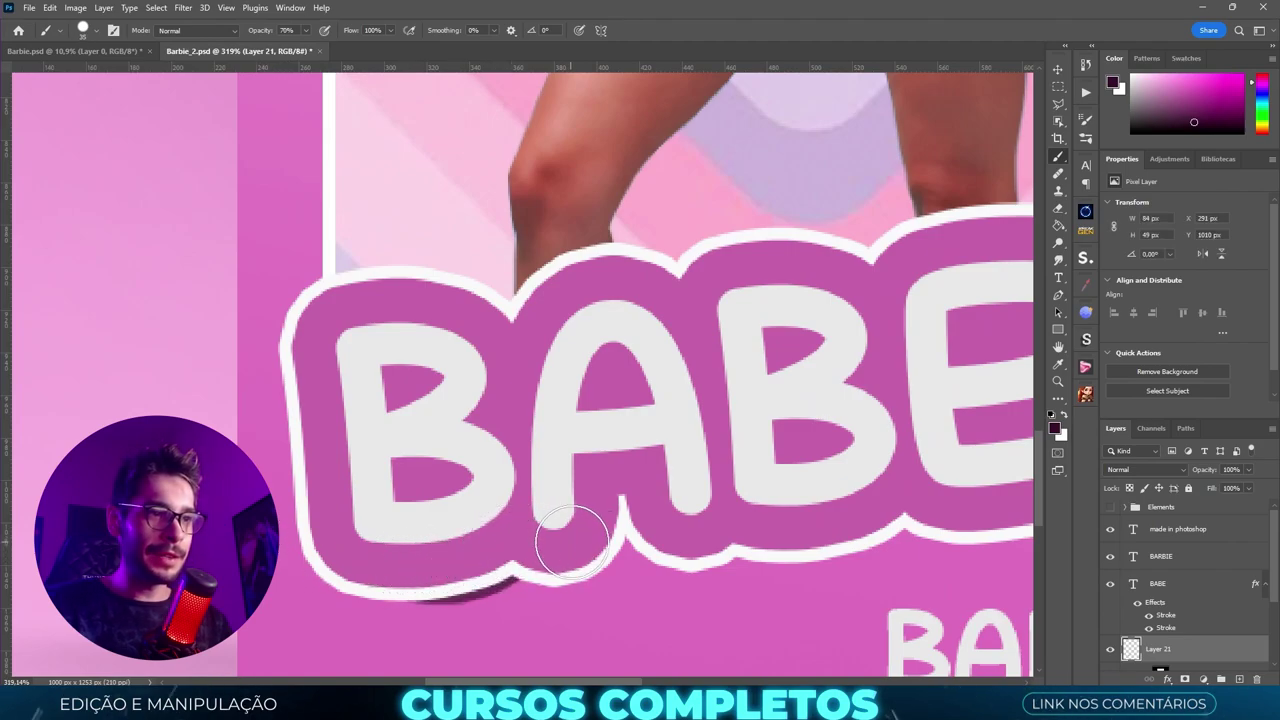
scroll(700, 535, down, 1)
scroll(709, 526, down, 2)
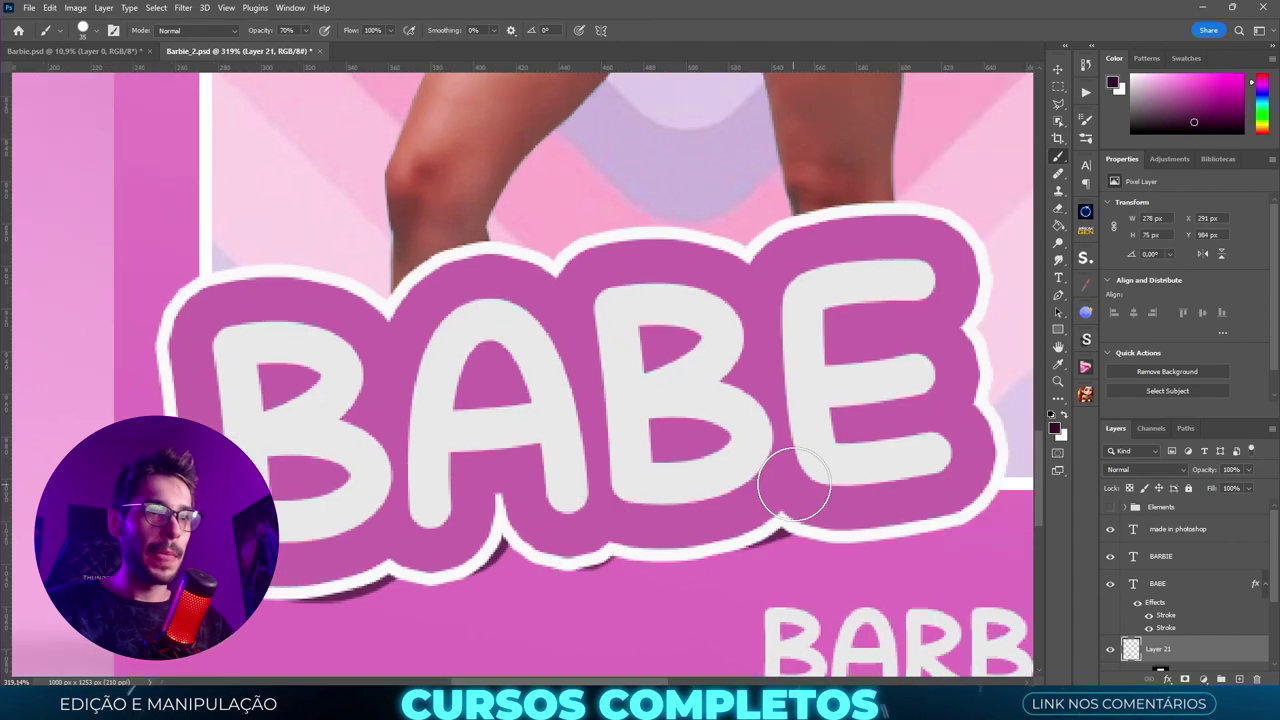
key(v)
key(ctrl+0)
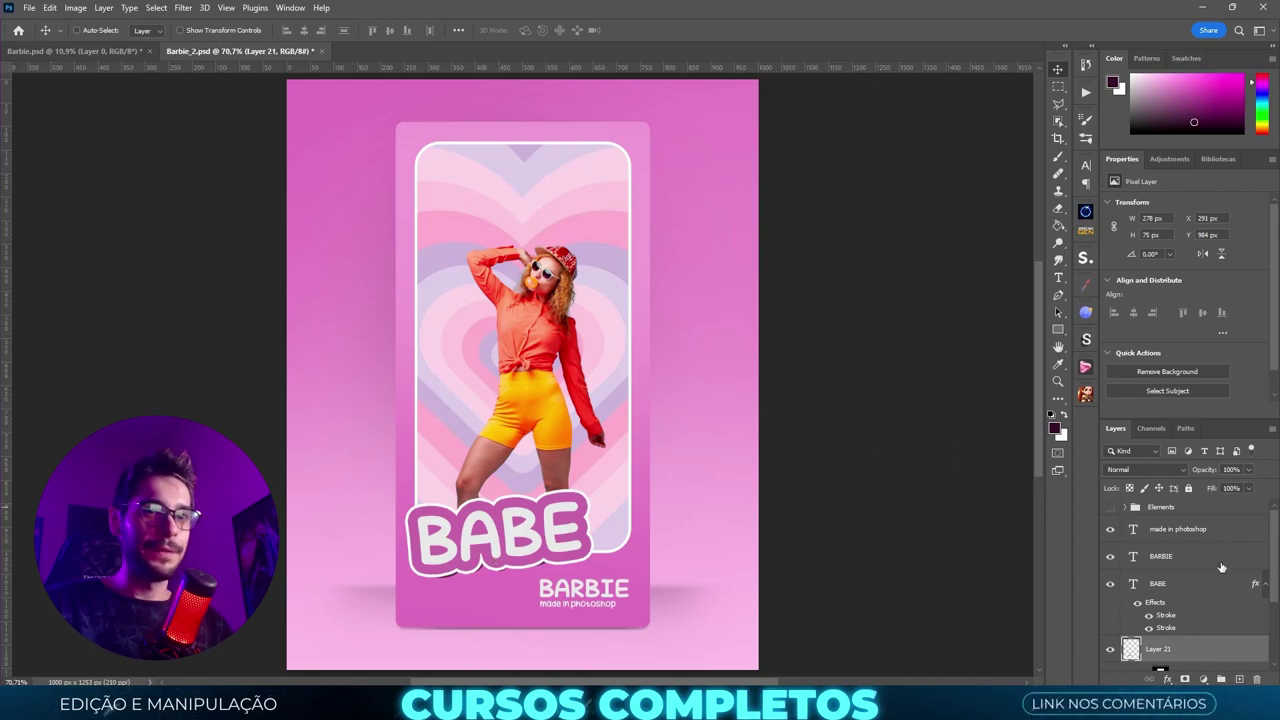
Group the text and shadow layers and name the group Text.
shift+click(1193, 530)
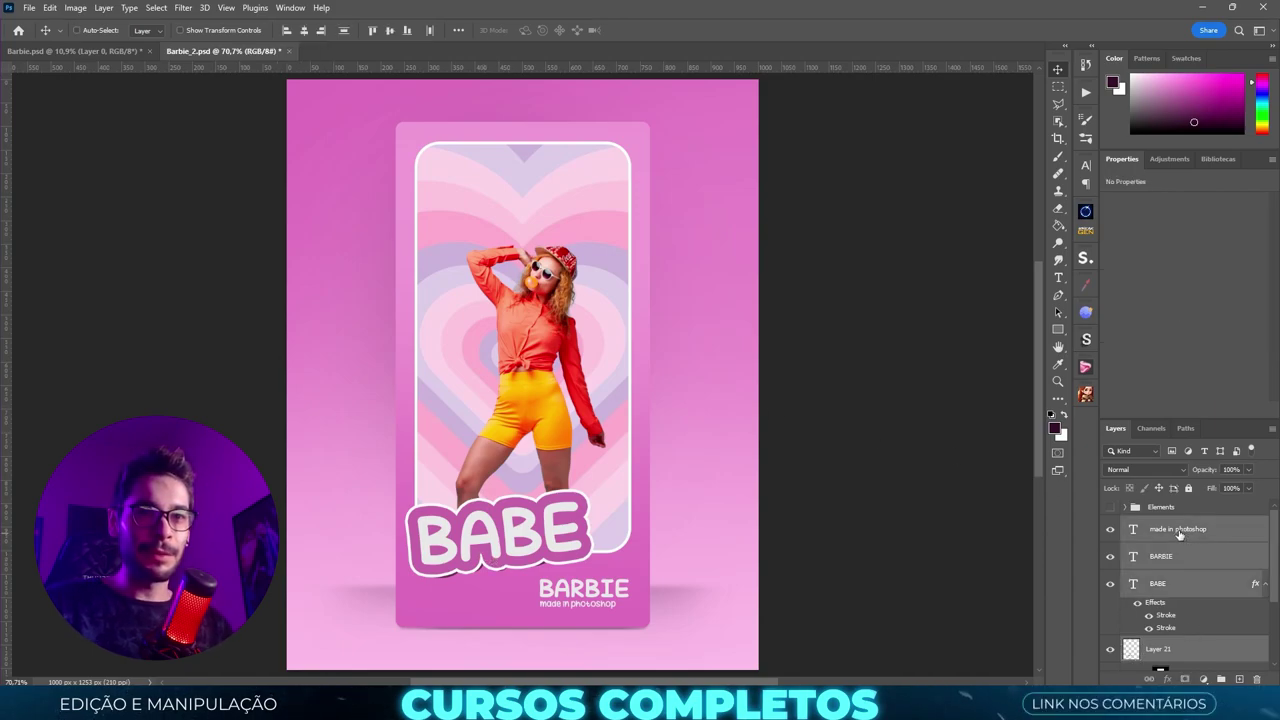
key(ctrl+g)
double_click(1162, 524)
text(ext)
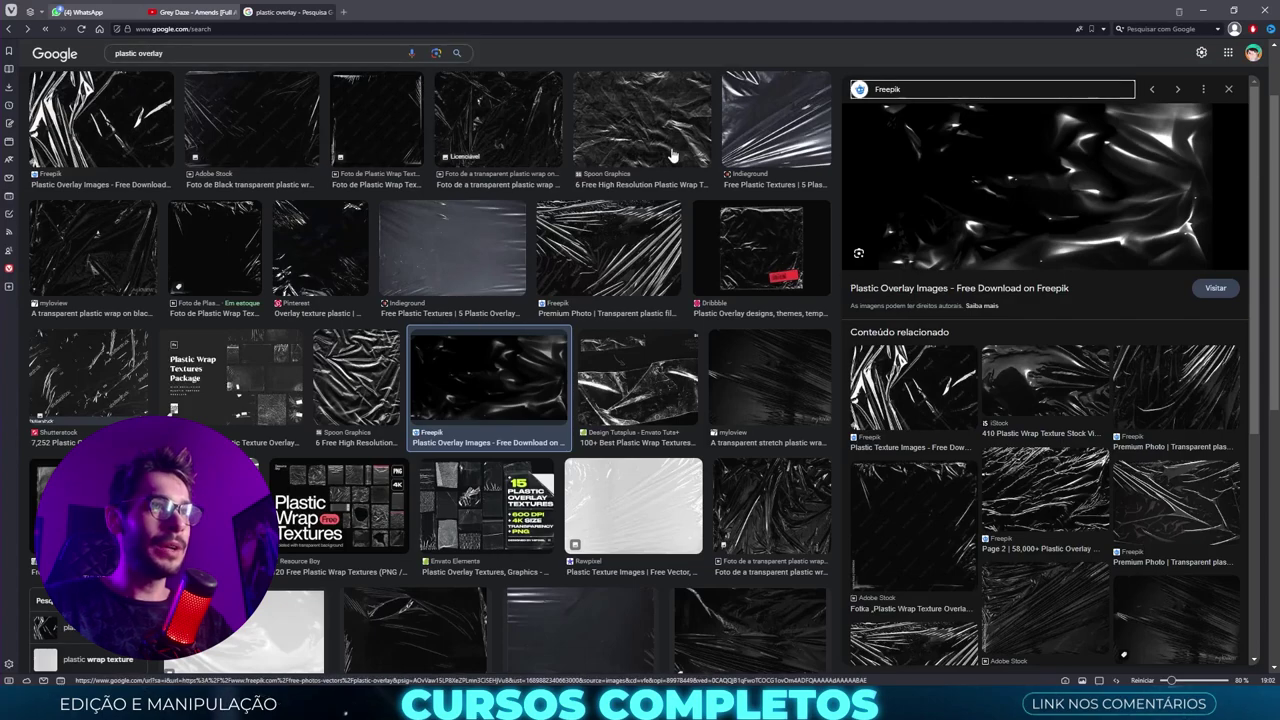
Copy the myloview transparent plastic wrap on black image from the results.
scroll(508, 285, up, 1)
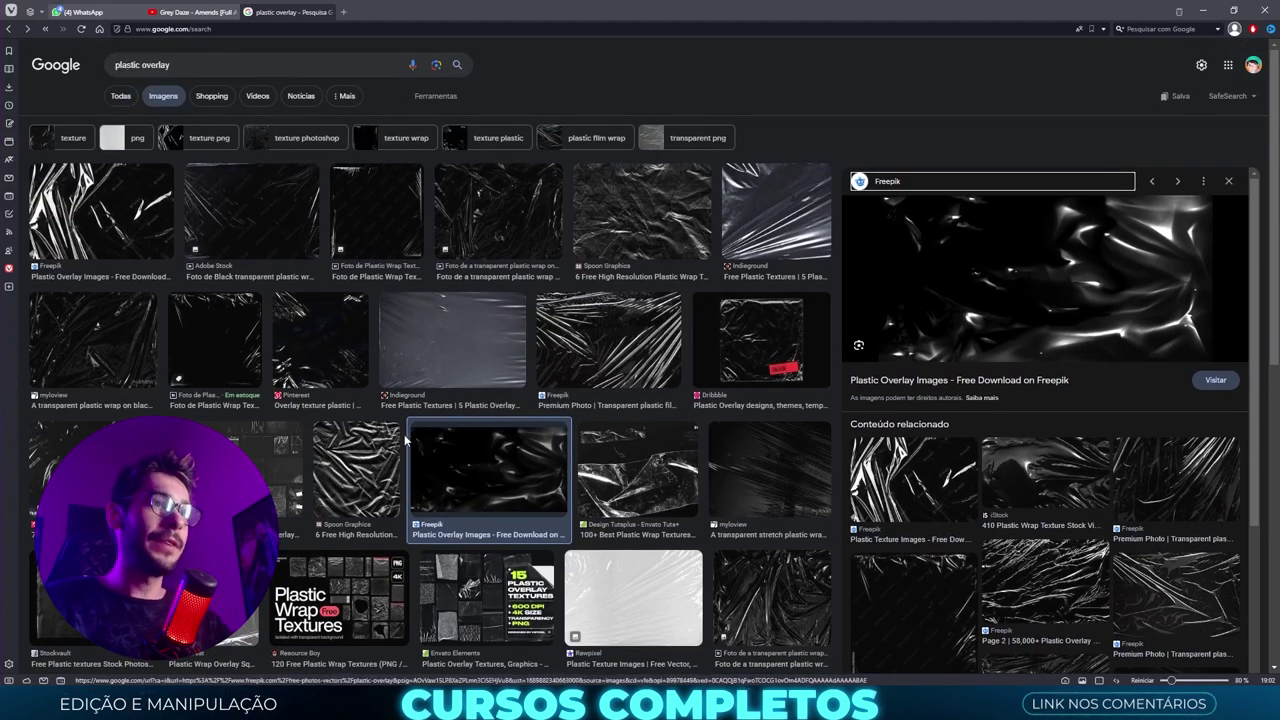
click(93, 340)
right_click(1013, 289)
mouse_move(1052, 497)
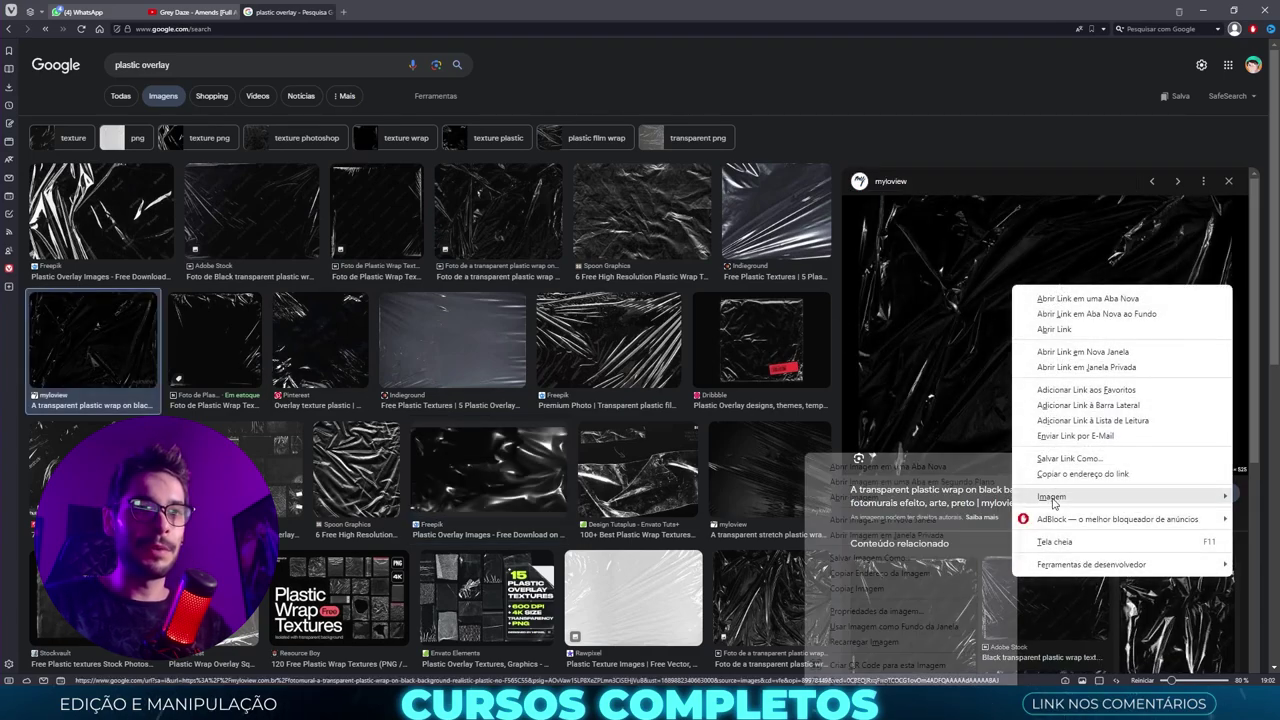
click(842, 592)
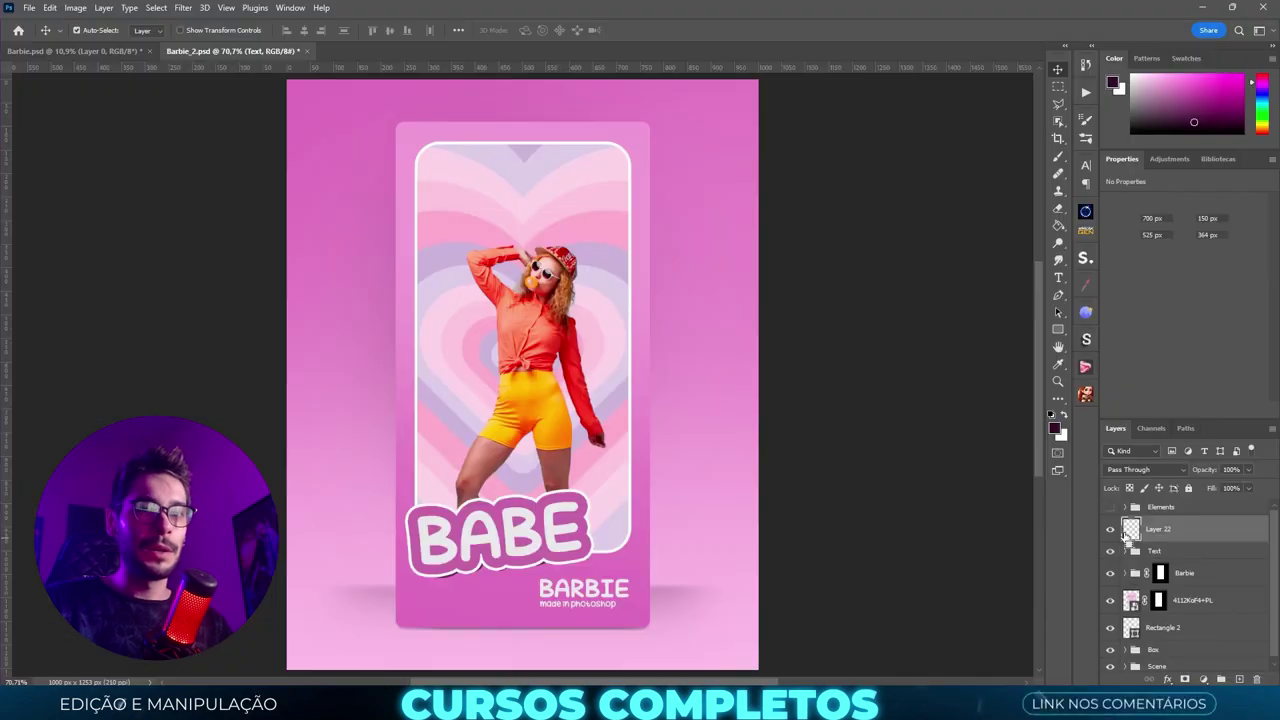
Paste the plastic texture, rotate it 90 degrees and scale it over the heart window.
key(ctrl+v)
key(ctrl+t)
drag(700, 505, 729, 394)
mouse_move(650, 375)
mouse_down()
mouse_move(662, 375)
mouse_move(694, 150)
mouse_up()
drag(540, 350, 540, 322)
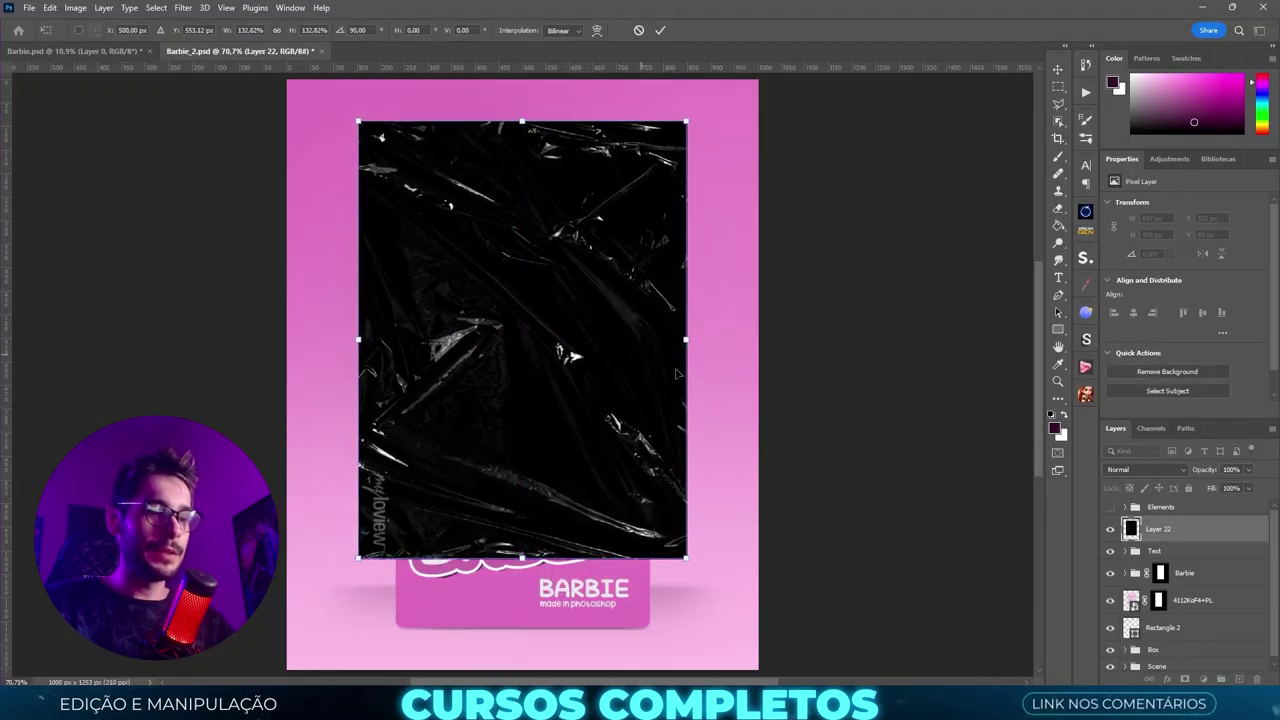
key(Return)
Mask the texture to the rounded window and set its blend mode to Screen.
ctrl+click(1163, 576)
click(1187, 679)
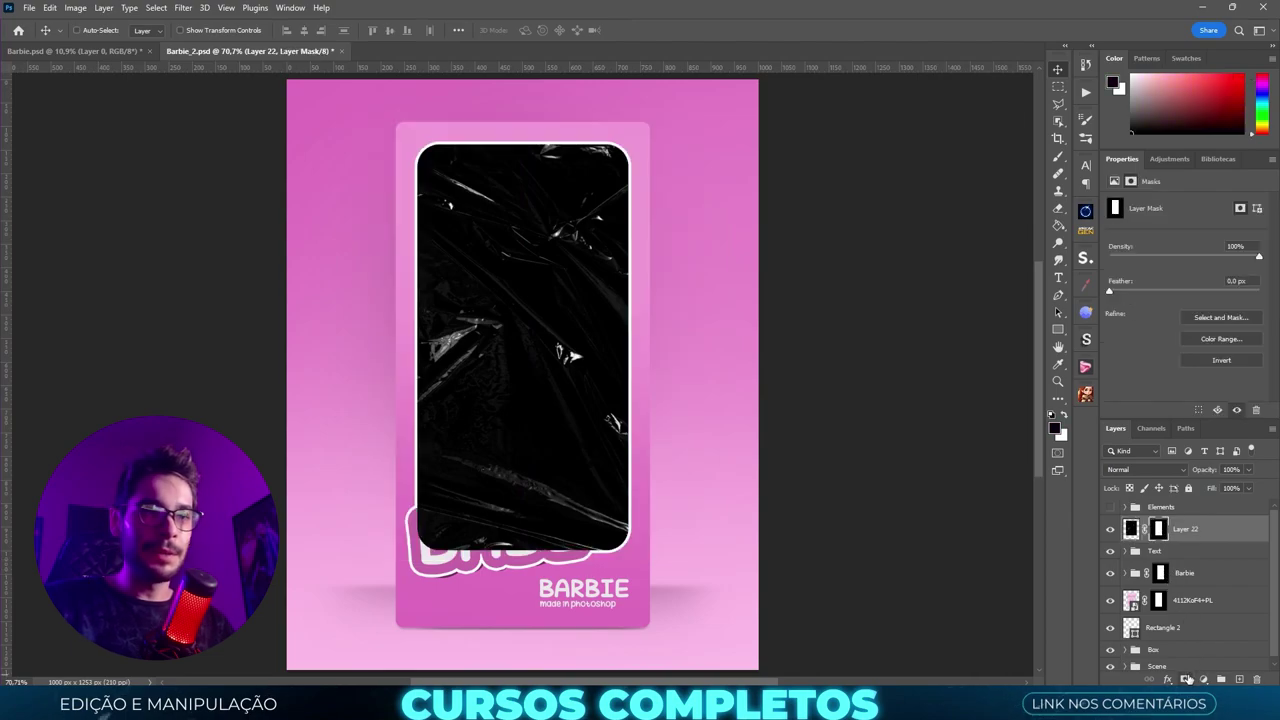
click(1119, 471)
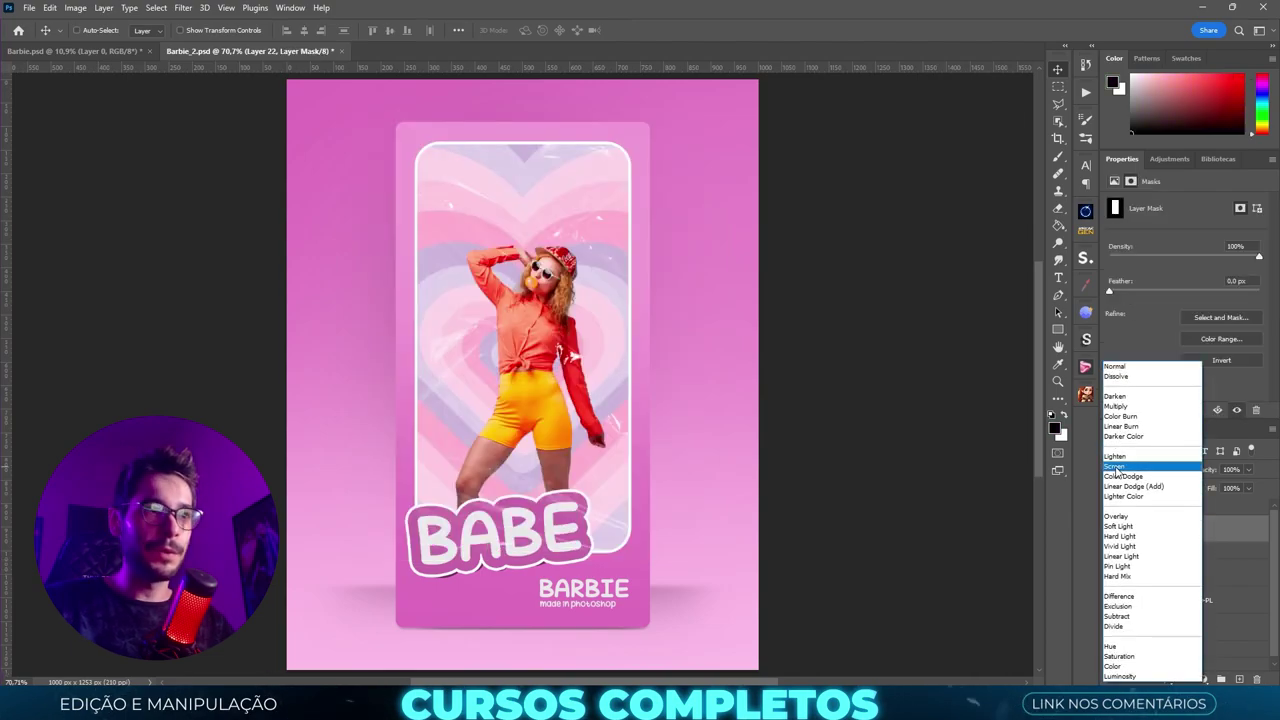
click(1108, 468)
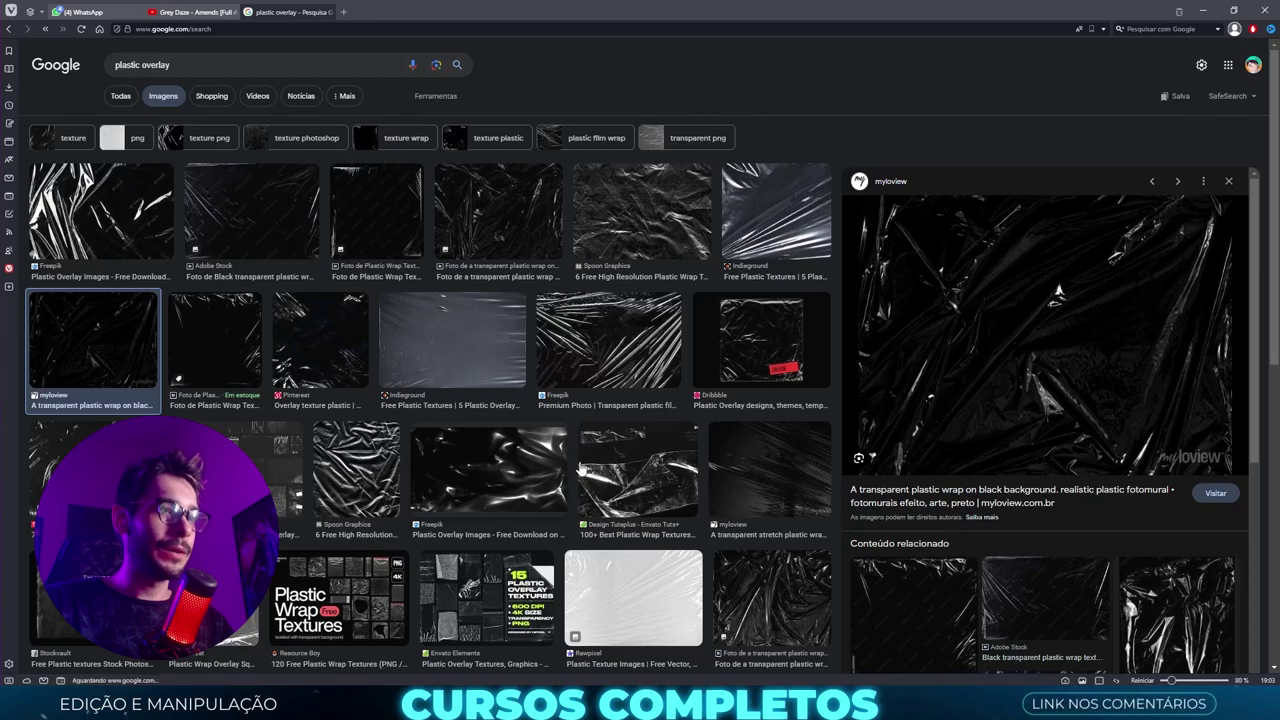
Copy a second plastic wrap image and paste it into the poster as a new layer.
click(537, 479)
right_click(866, 265)
click(773, 588)
key(ctrl+v)
key(ctrl+t)
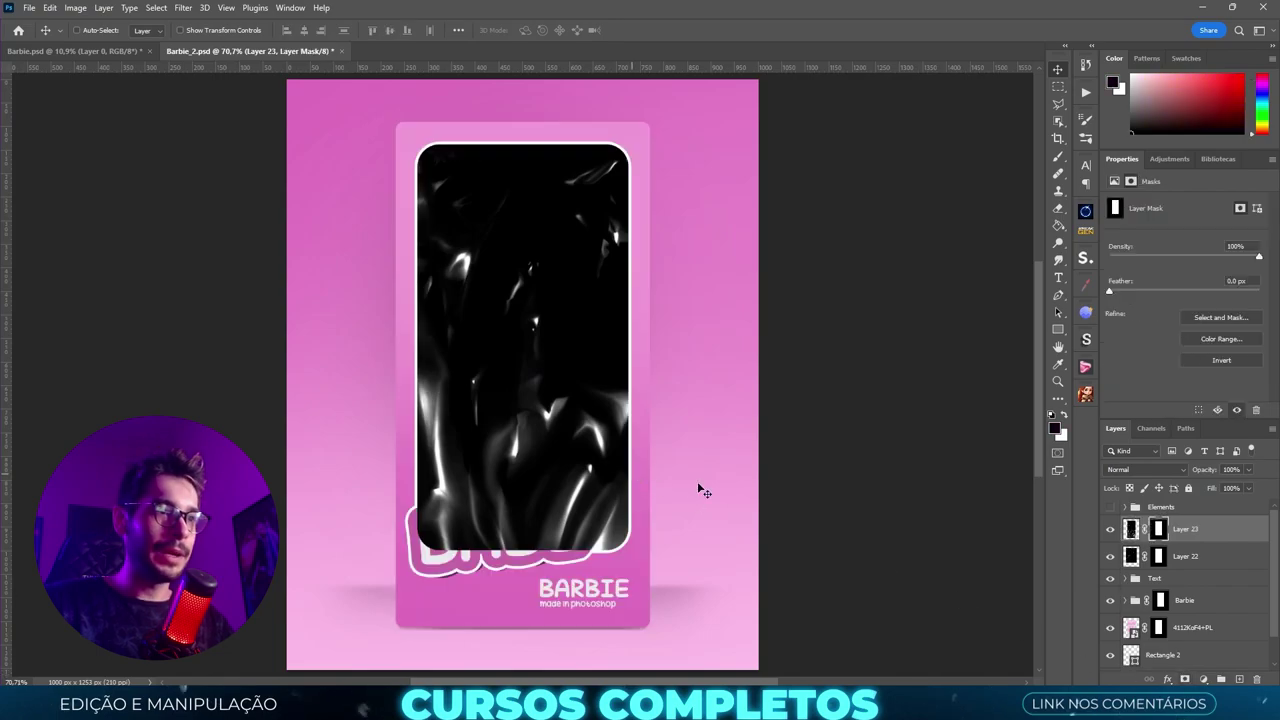
Set Layer 23 to Screen blending and move both plastic layers below the Text folder.
click(1137, 470)
click(1125, 466)
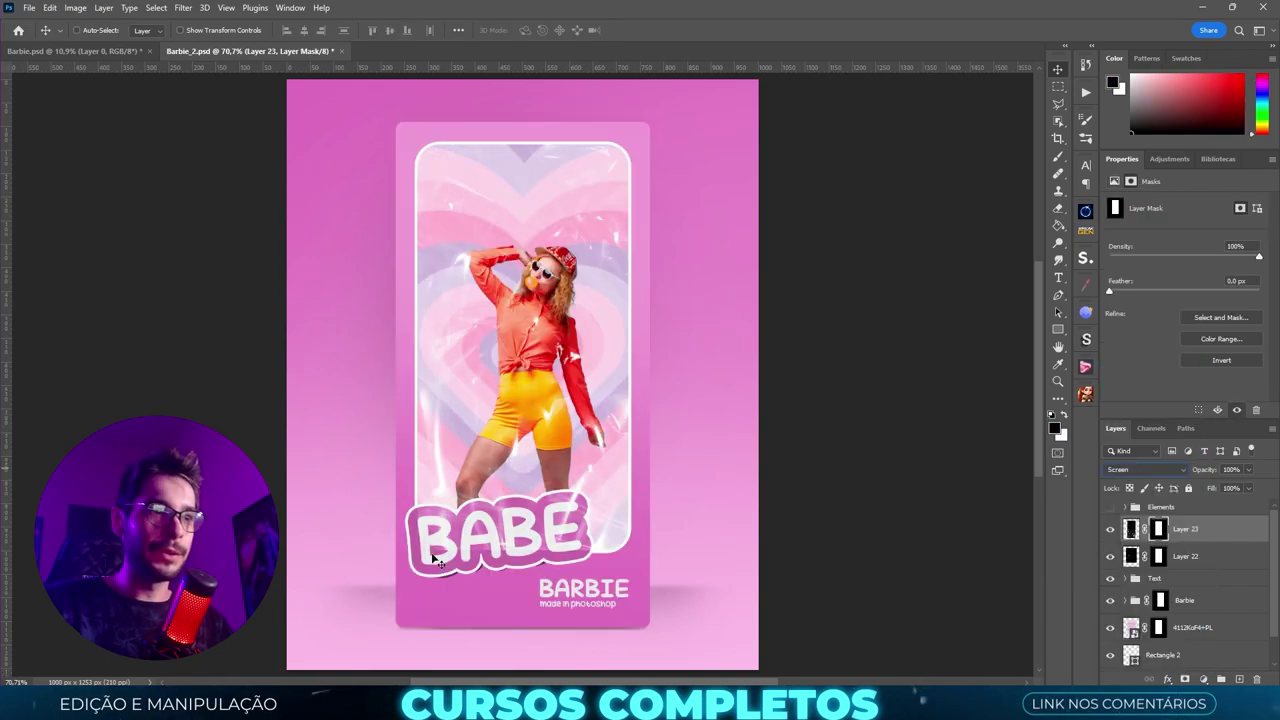
shift+click(1210, 558)
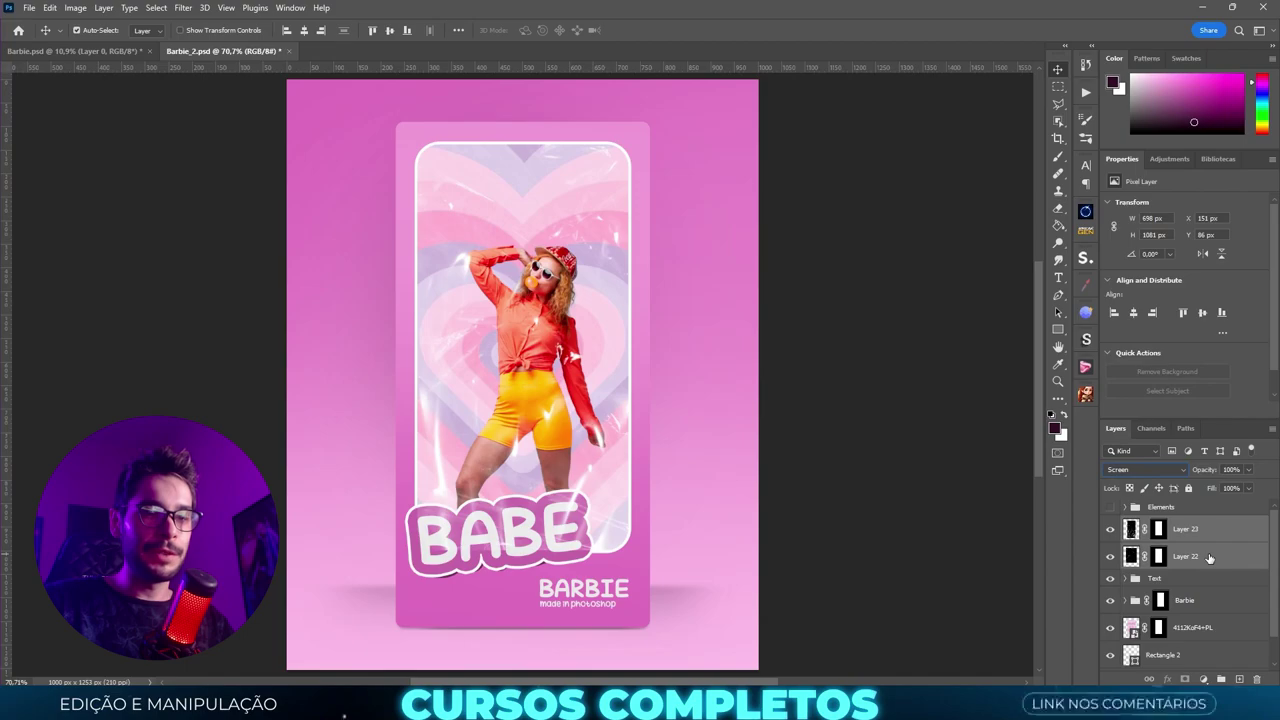
drag(1210, 558, 1212, 593)
Group Layers 22 and 23 into a group named Plastic.
key(ctrl+g)
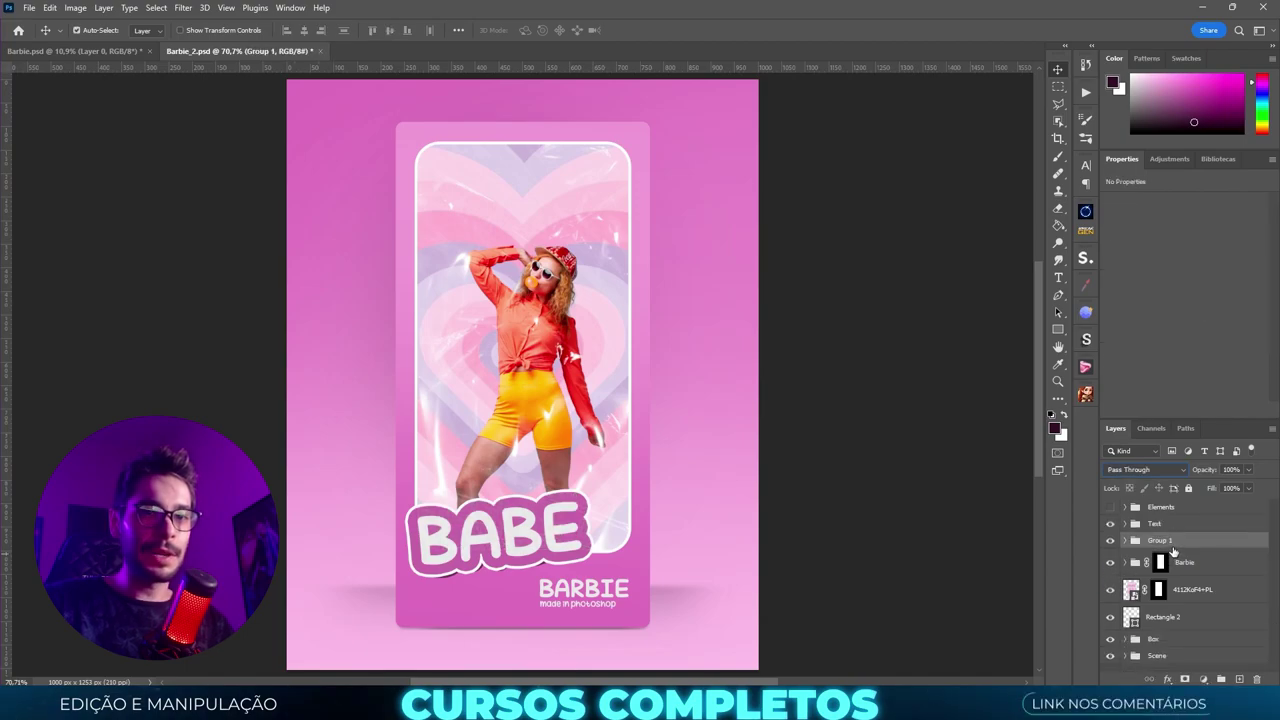
text(Plasti)
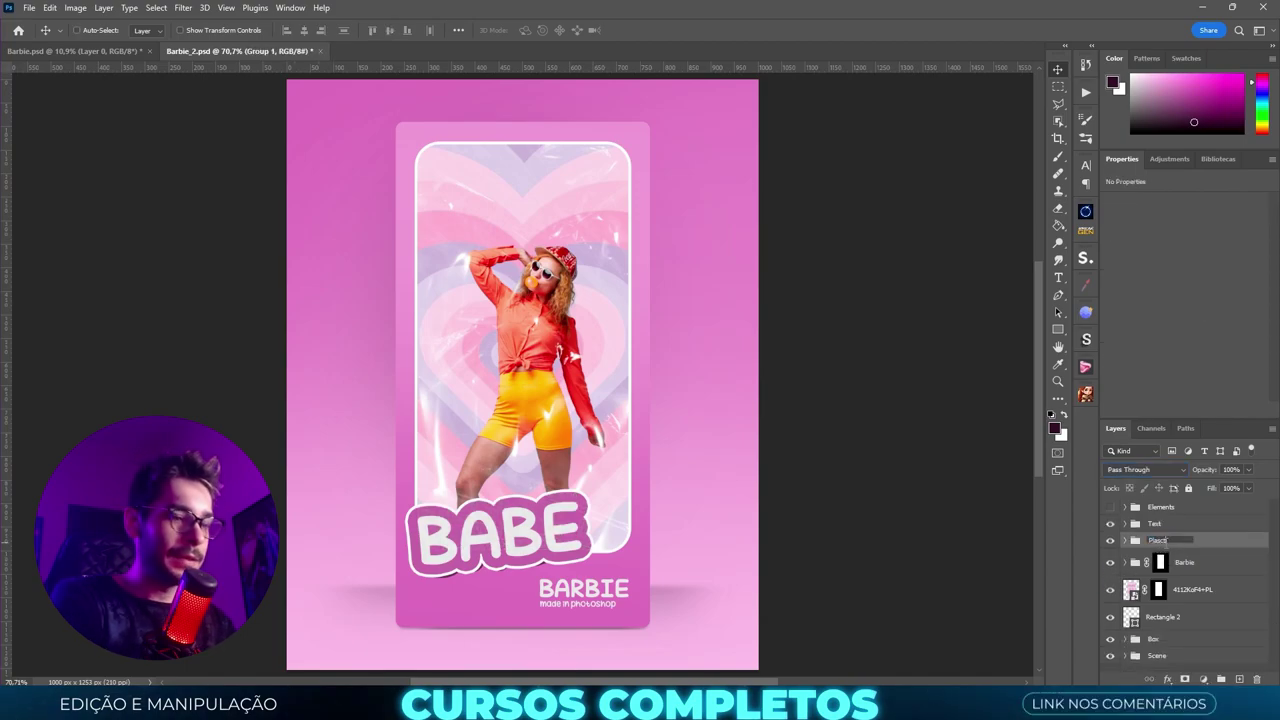
key(Return)
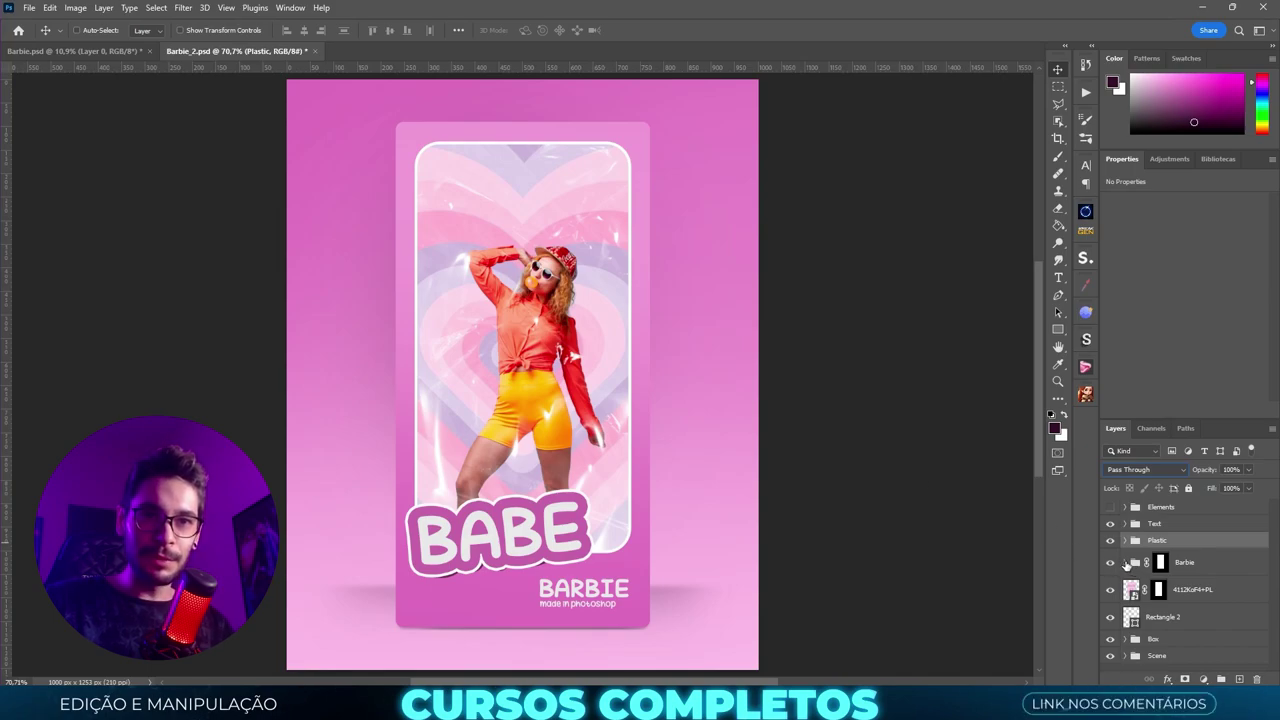
click(1124, 563)
Add a Levels adjustment above Layer 16 with output black raised to 58.
click(1182, 562)
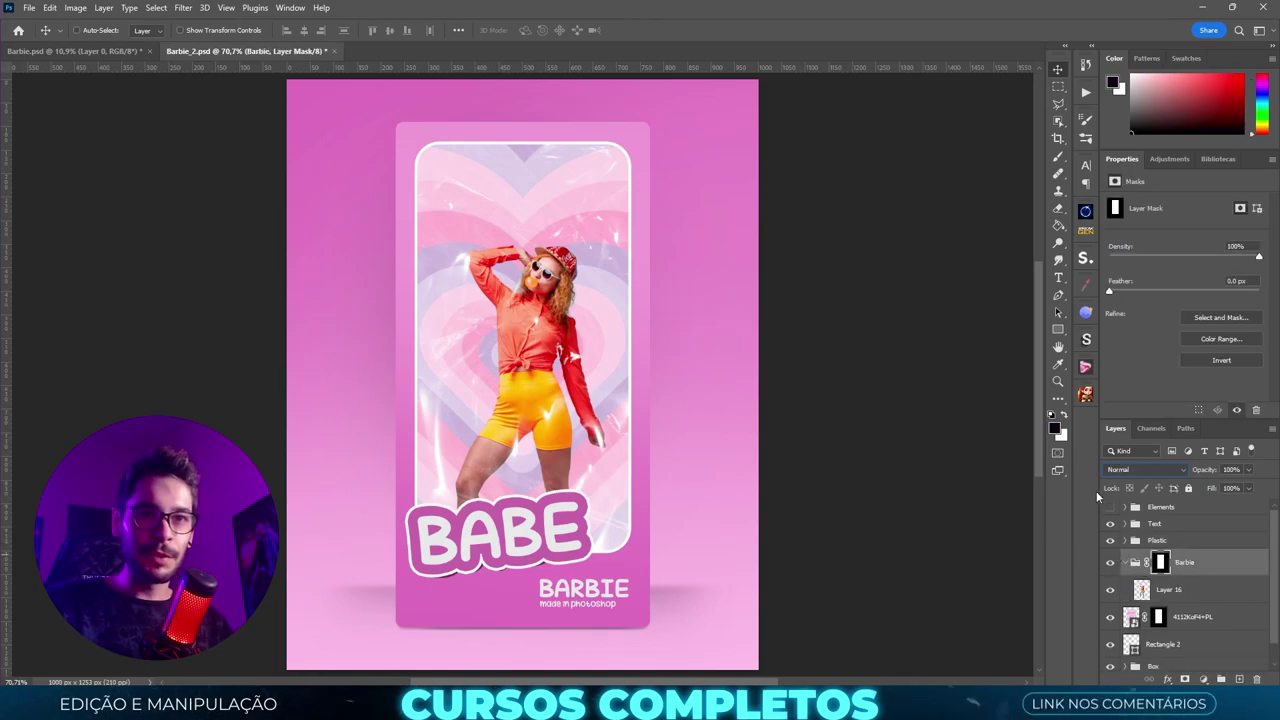
click(1180, 590)
click(1204, 679)
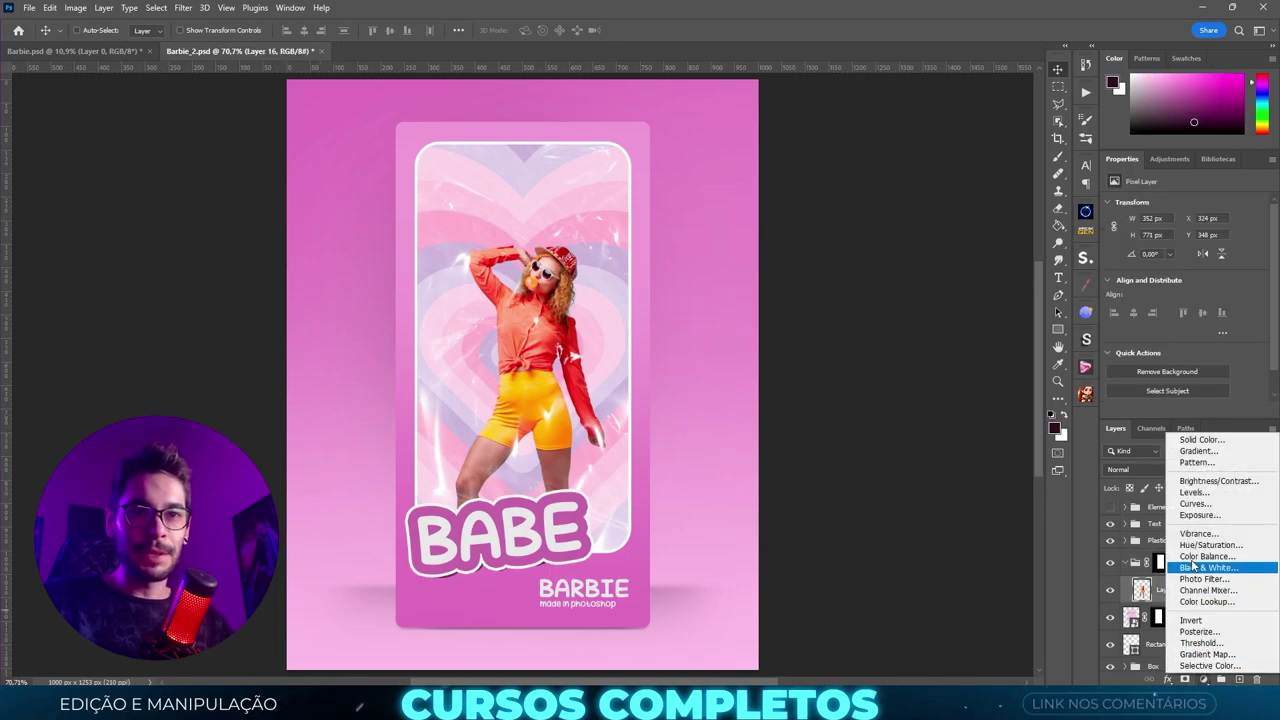
click(1193, 492)
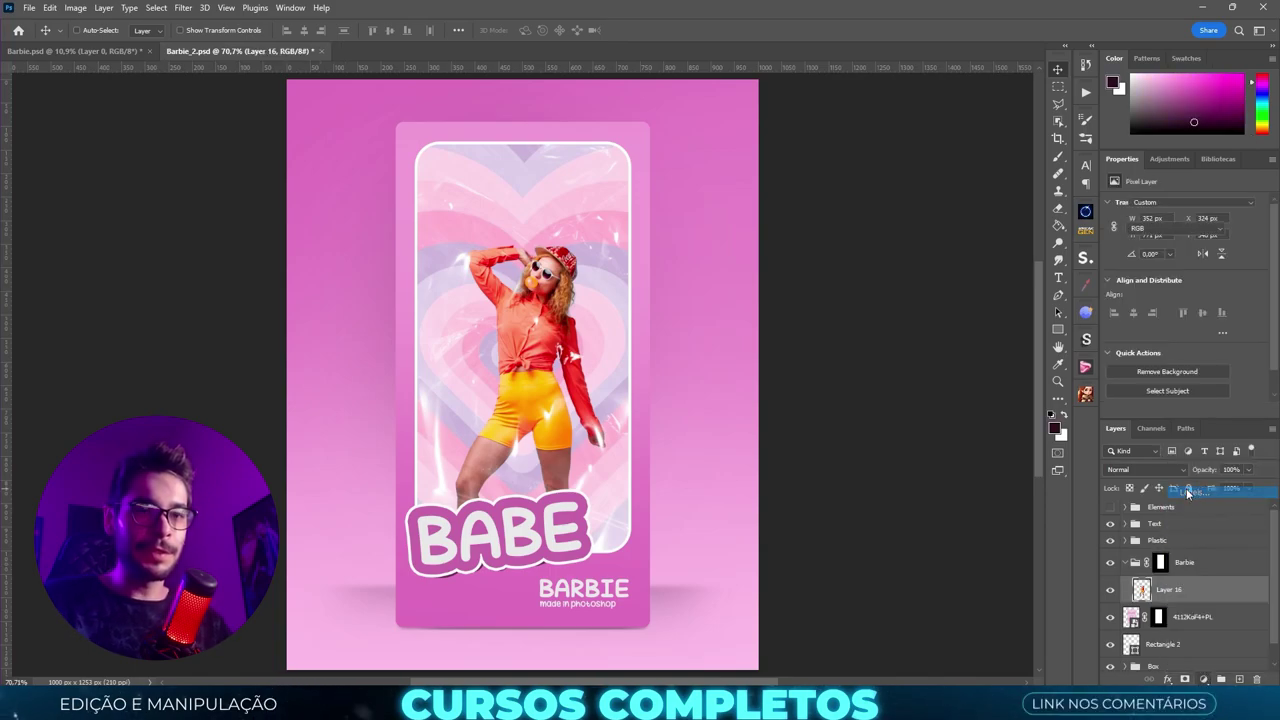
drag(1126, 342, 1158, 342)
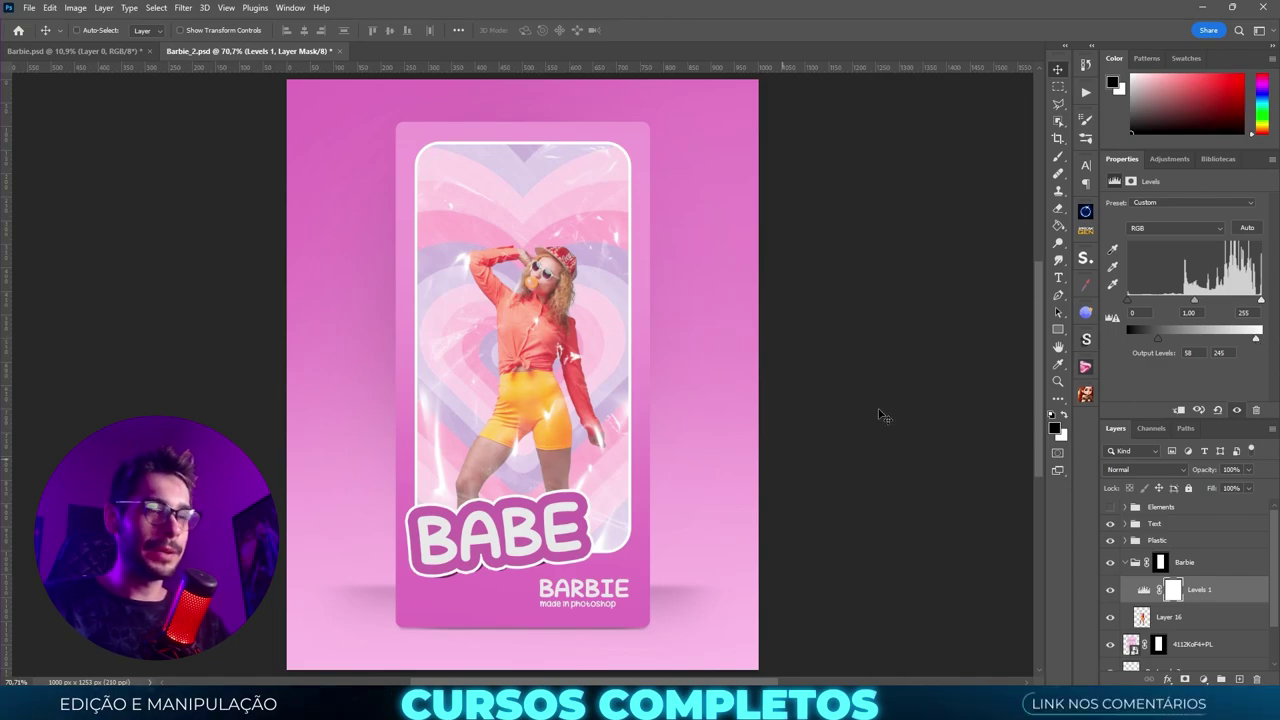
click(1111, 591)
click(1111, 591)
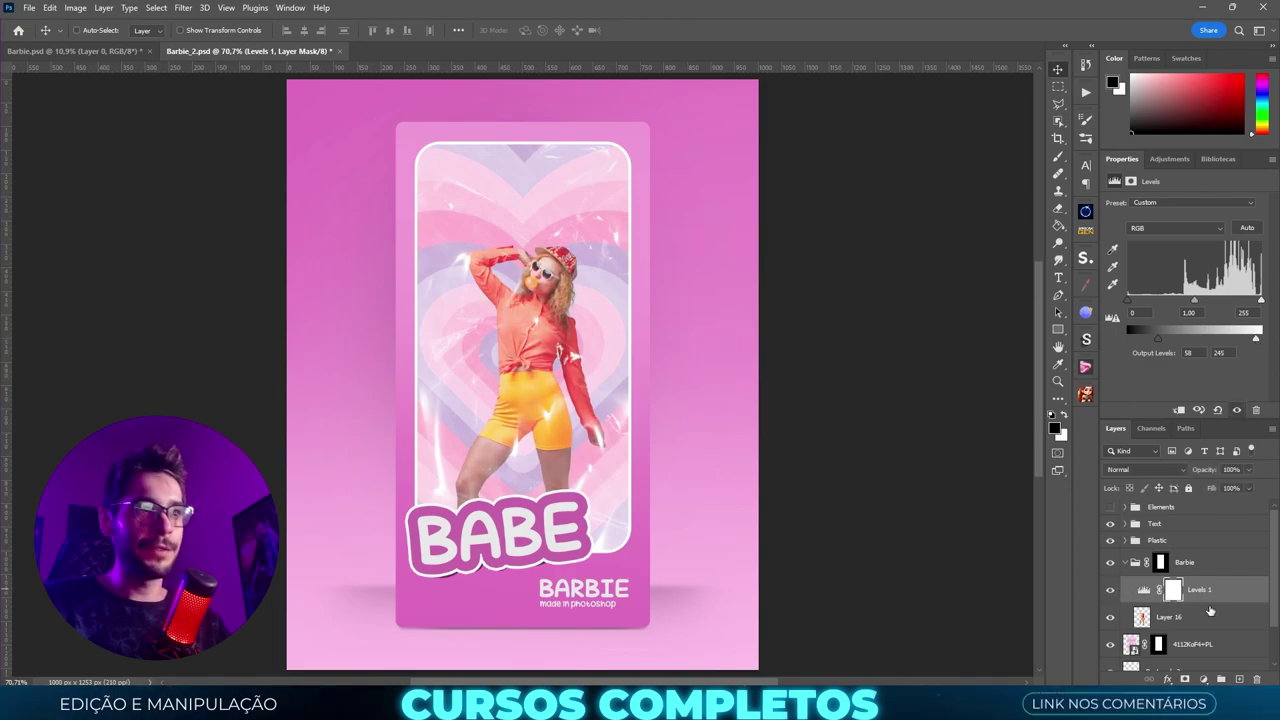
Add a Color Balance adjustment shifting midtones to +10, -16, +20.
click(1203, 679)
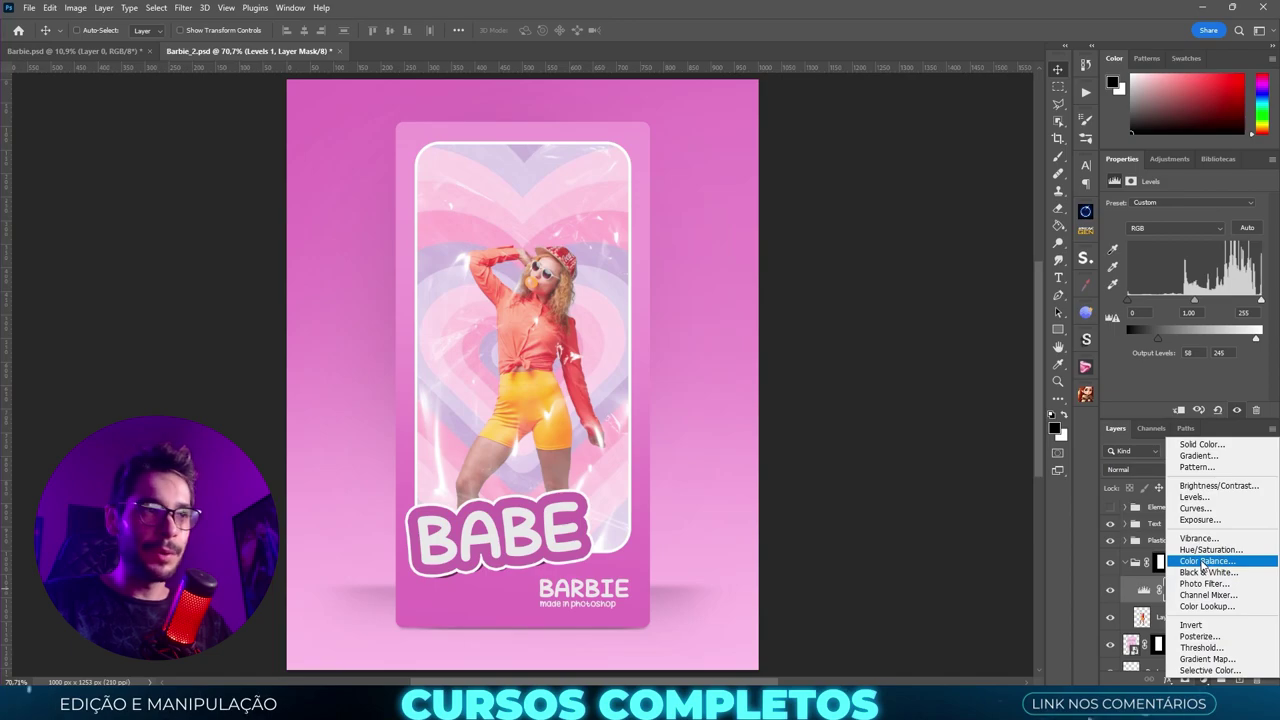
click(1202, 564)
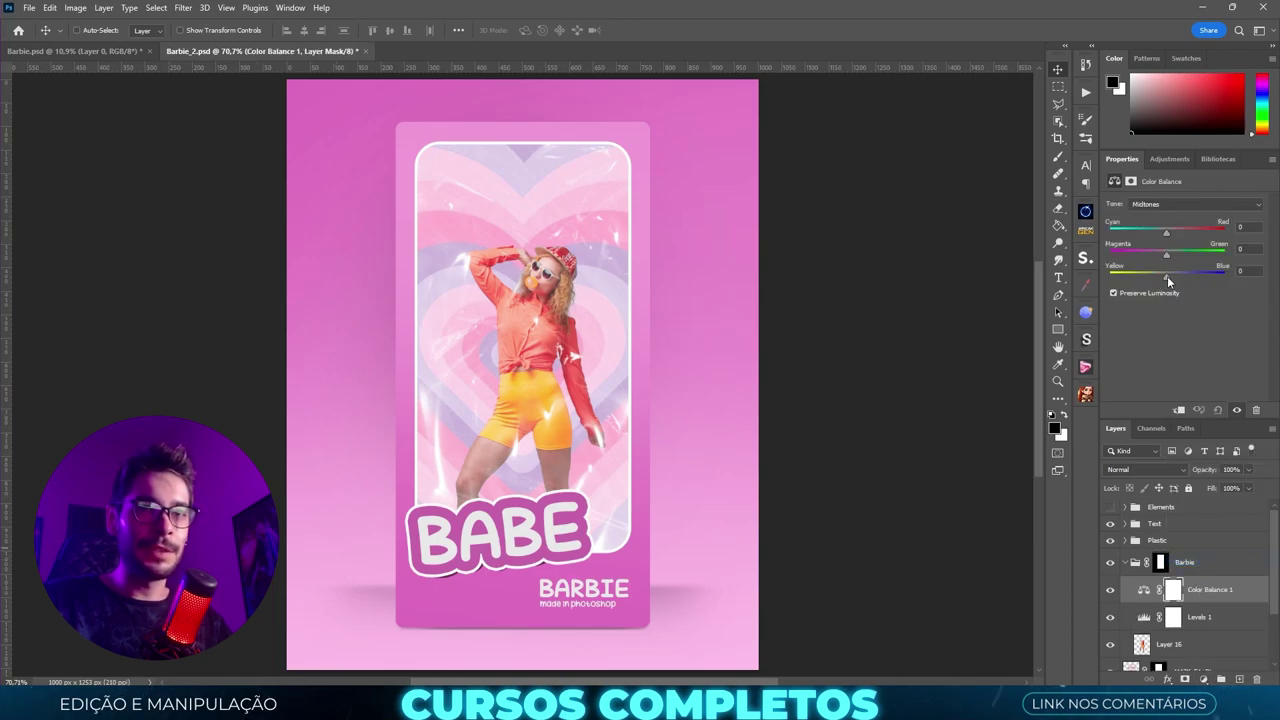
drag(1168, 256, 1163, 246)
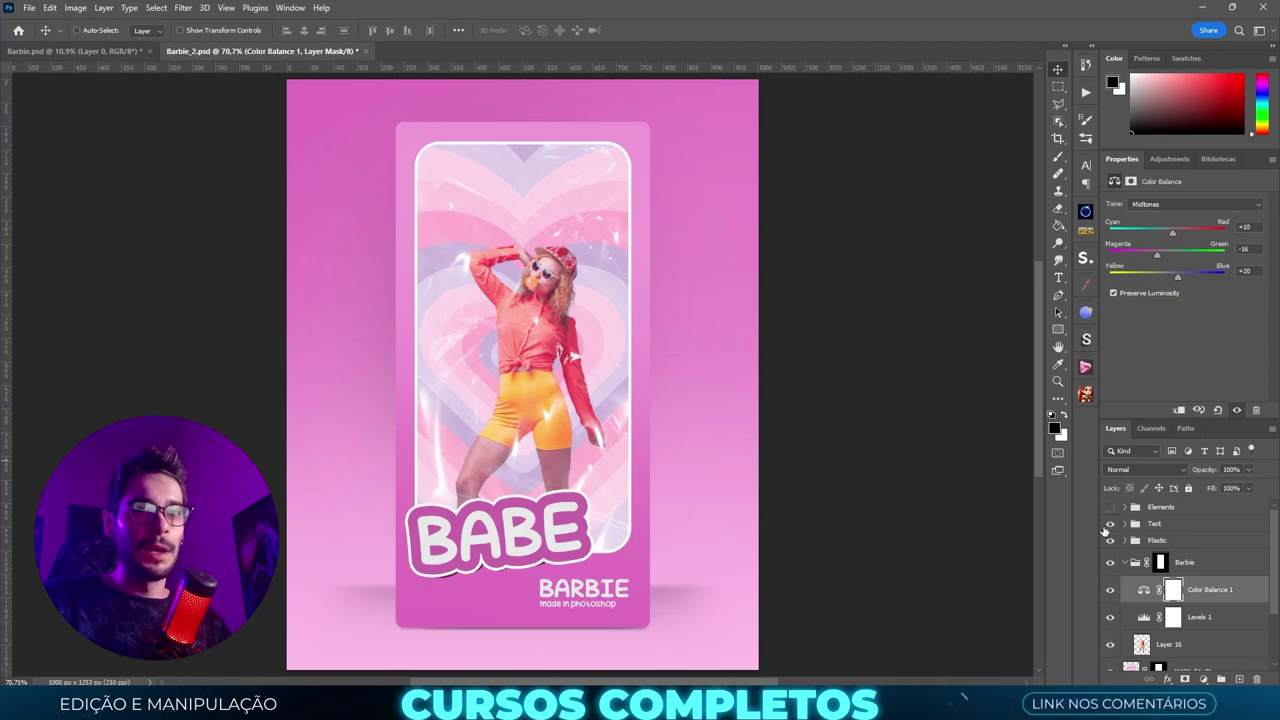
click(1124, 562)
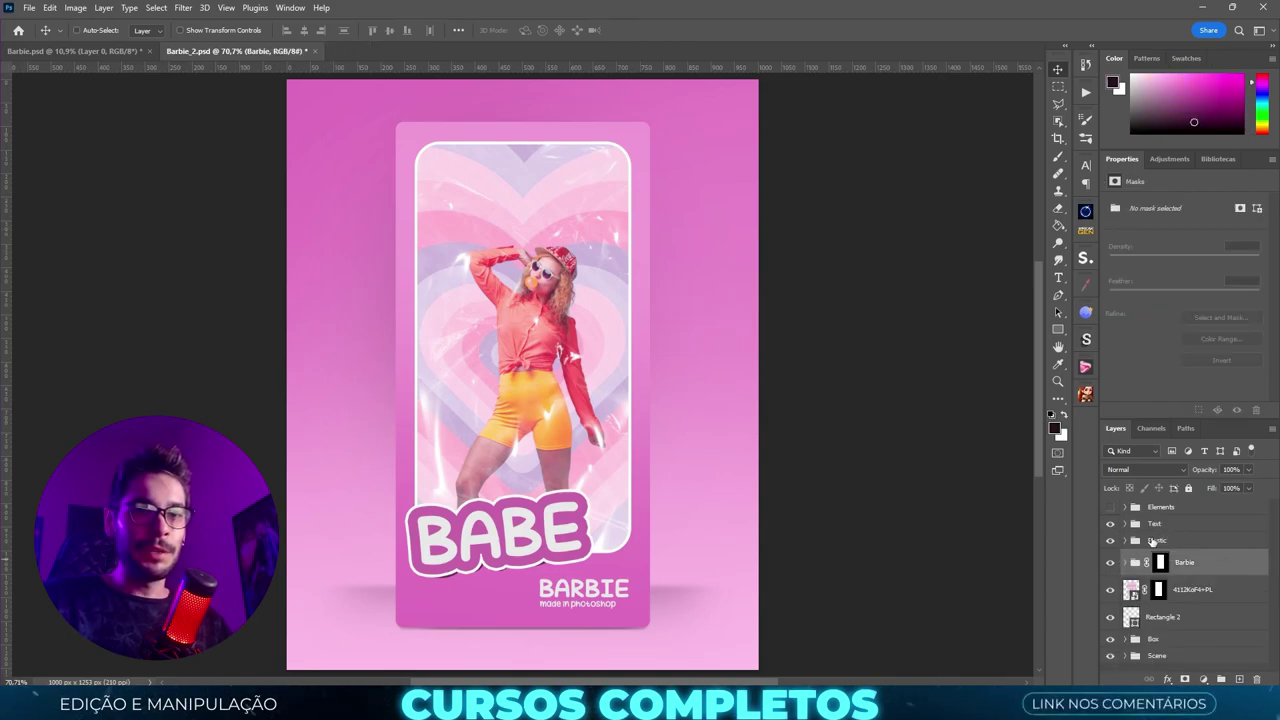
Load the Barbie frame selection on a new layer and test white washes with a 737 px brush, undoing them.
ctrl+click(1160, 563)
click(1240, 680)
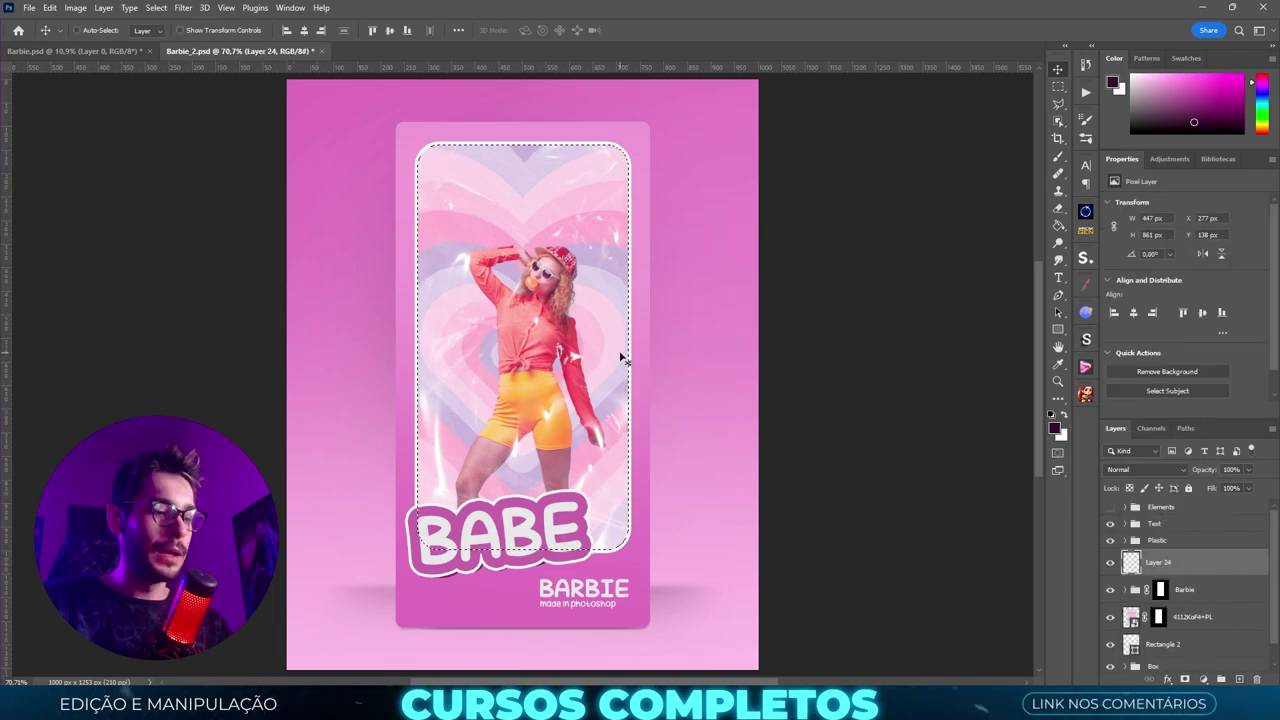
key(b)
right_click(555, 413)
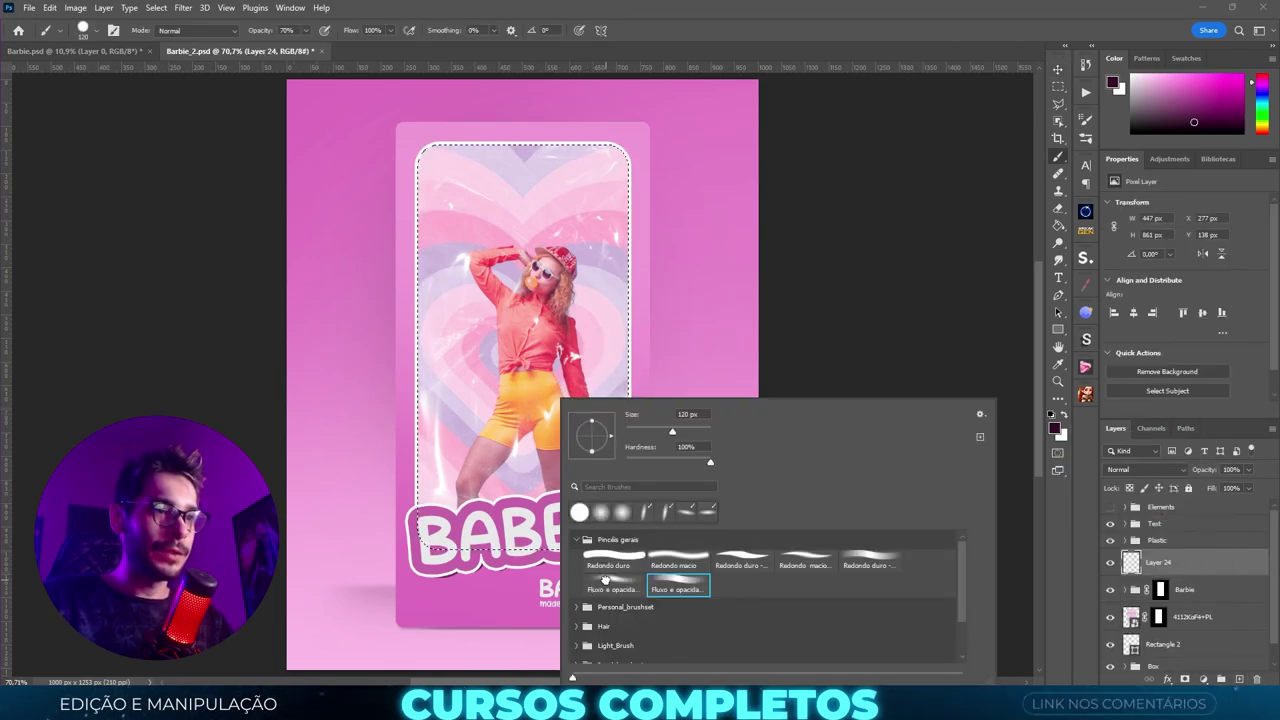
key(Escape)
mouse_move(460, 475)
mouse_down()
mouse_move(591, 493)
mouse_move(532, 430)
mouse_up()
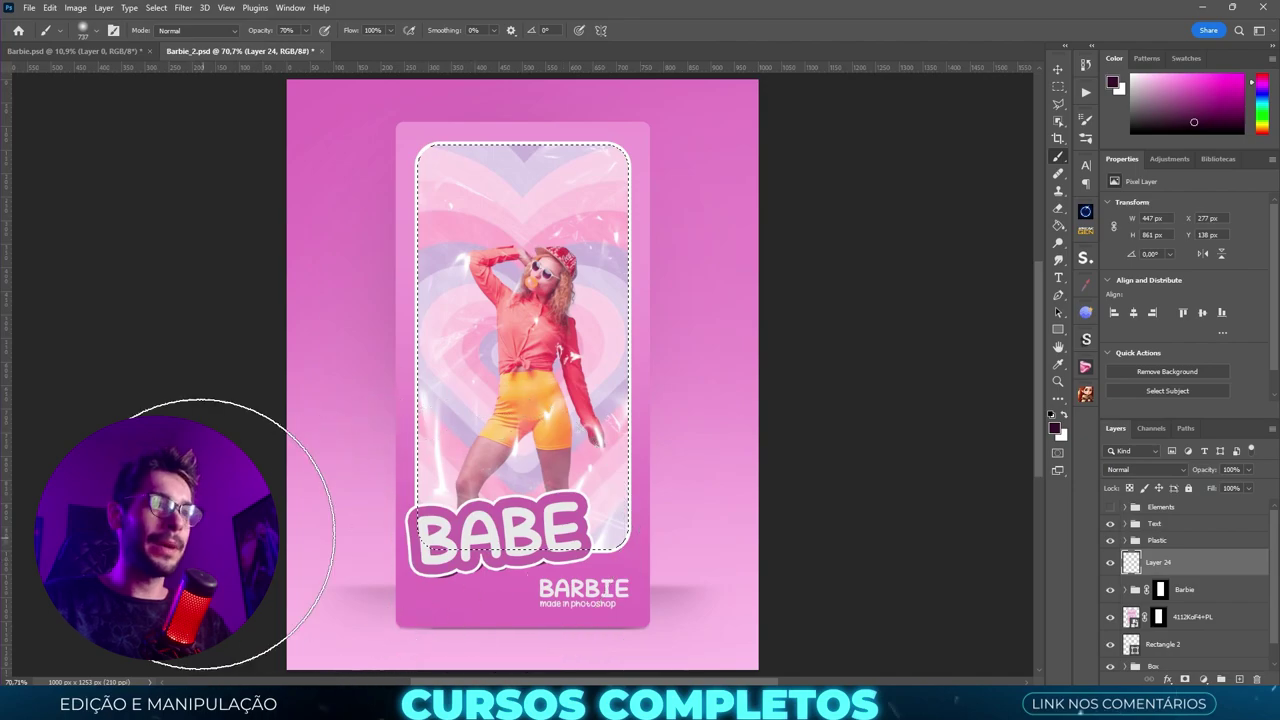
drag(330, 450, 760, 540)
key(ctrl+z)
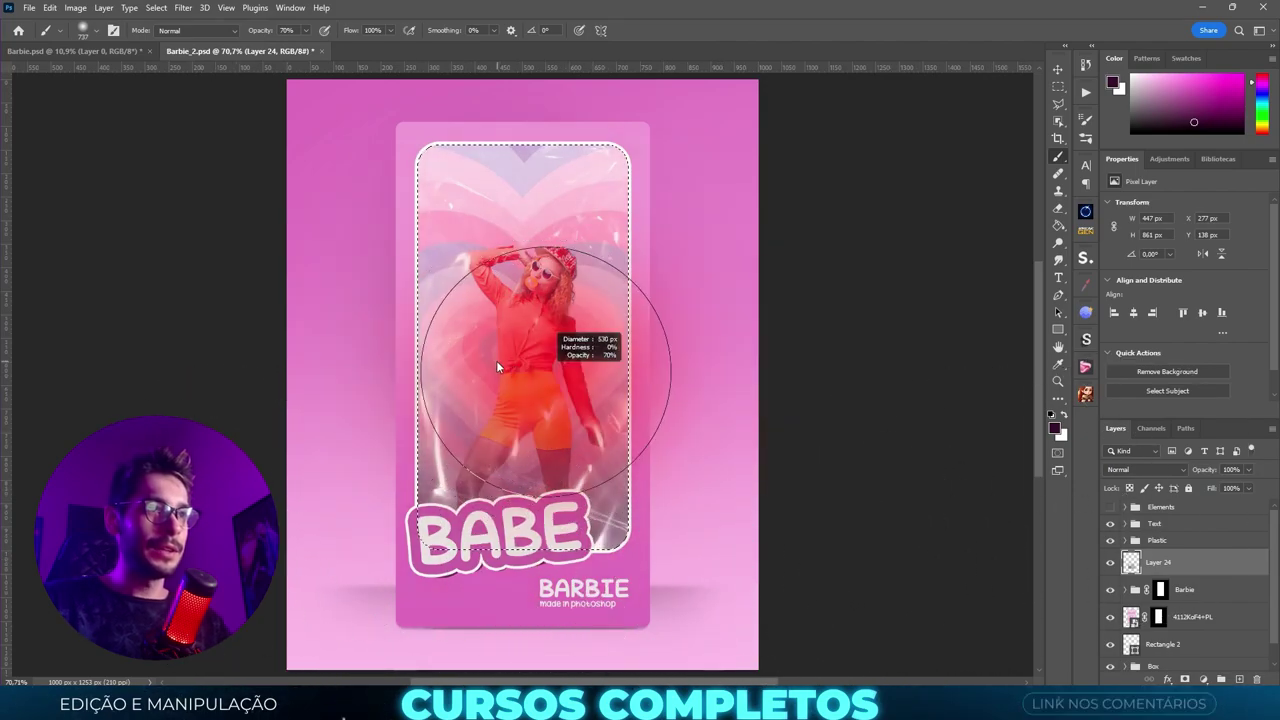
drag(480, 314, 625, 533)
key(v)
key(ctrl+d)
drag(1195, 590, 1213, 600)
key(ctrl+z)
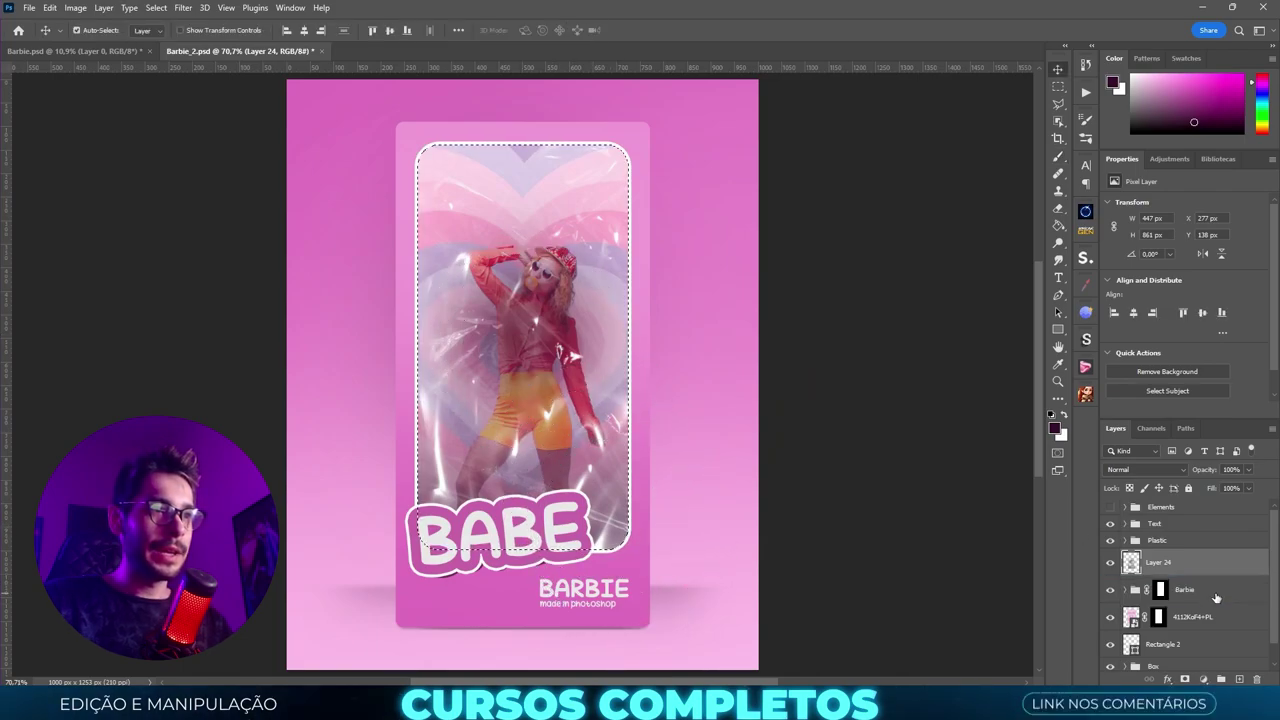
key(ctrl+z)
On a new layer beneath the Barbie group, paint a white haze with the brush tip rotated to 92°.
click(1208, 618)
click(1239, 679)
key(b)
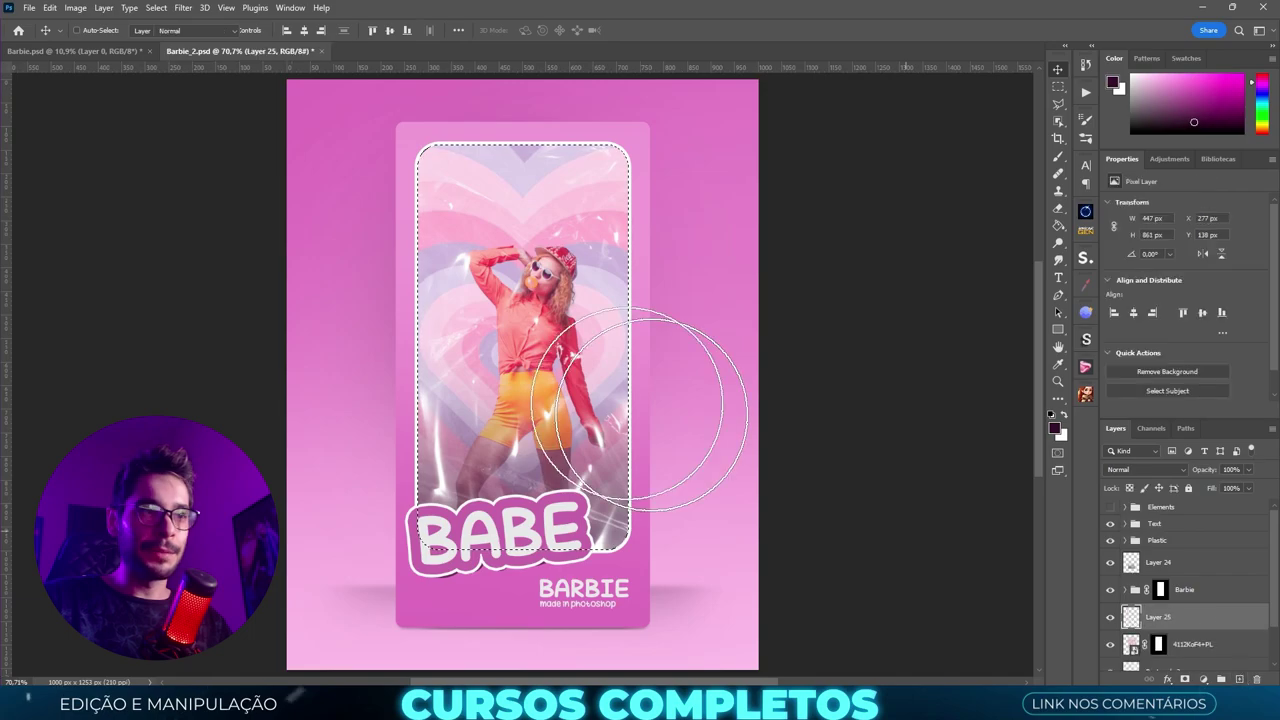
drag(663, 343, 457, 343)
right_click(603, 394)
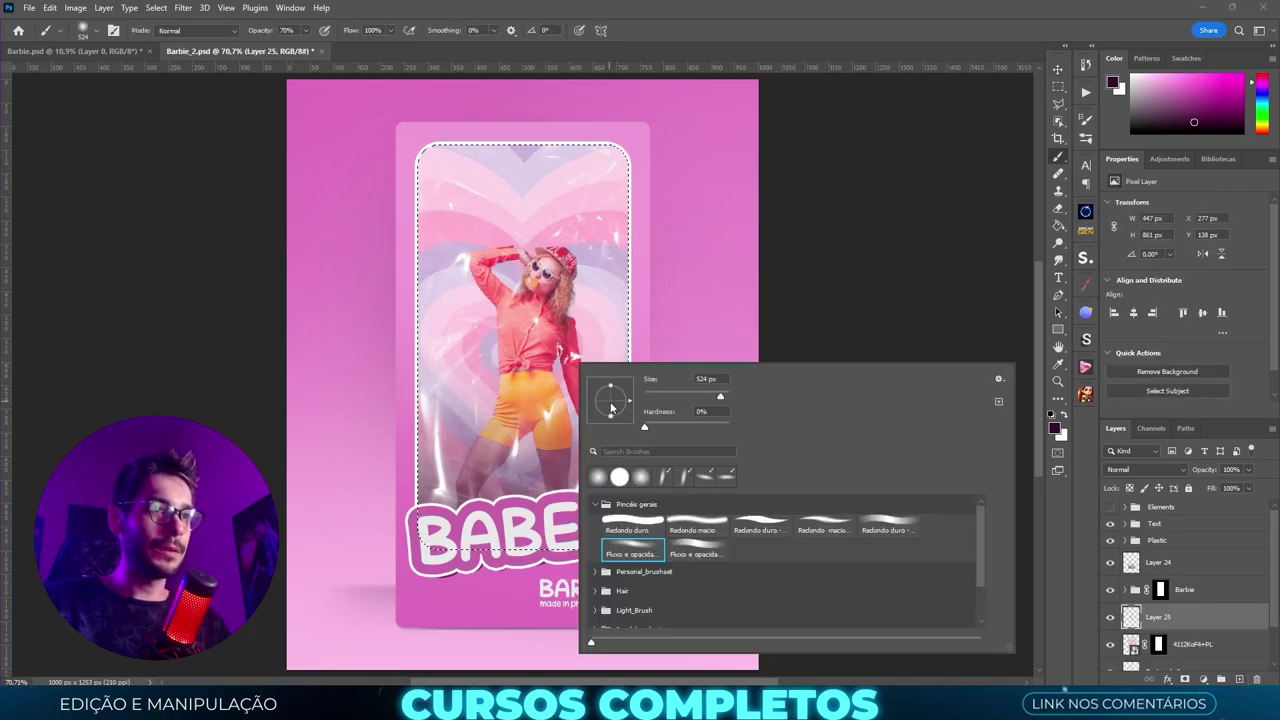
drag(611, 383, 602, 405)
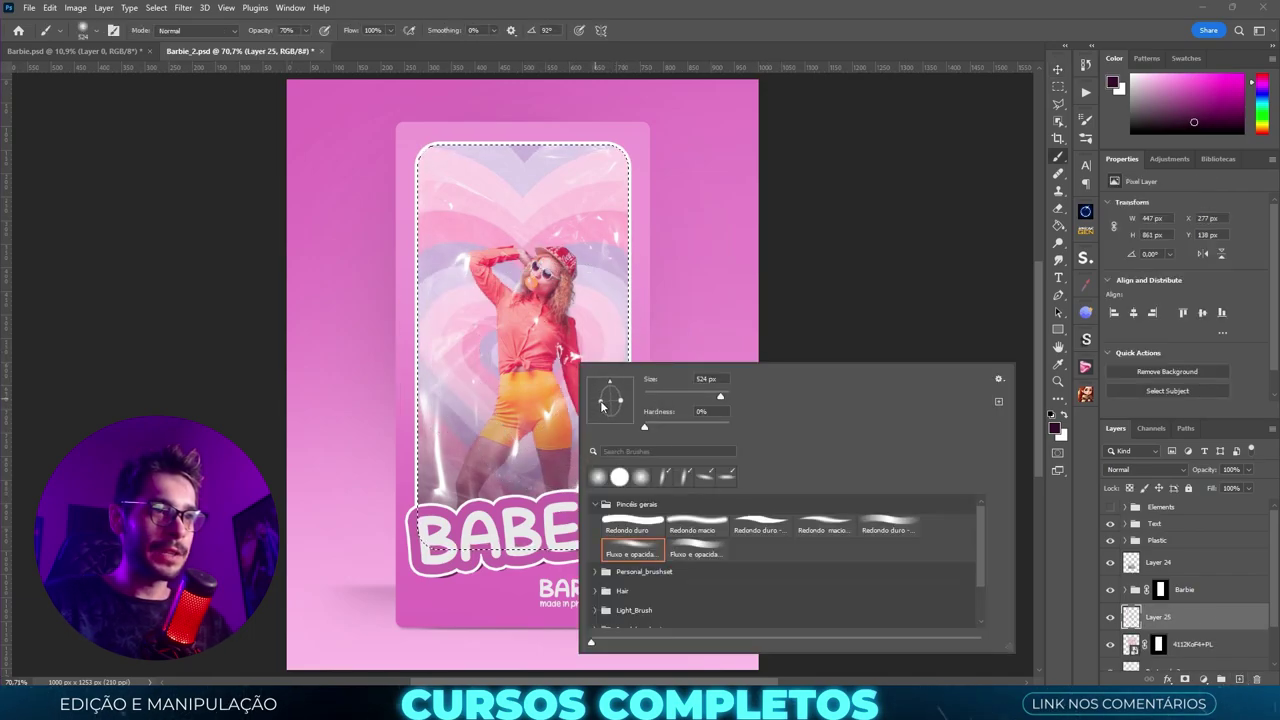
key(Return)
key(ctrl+d)
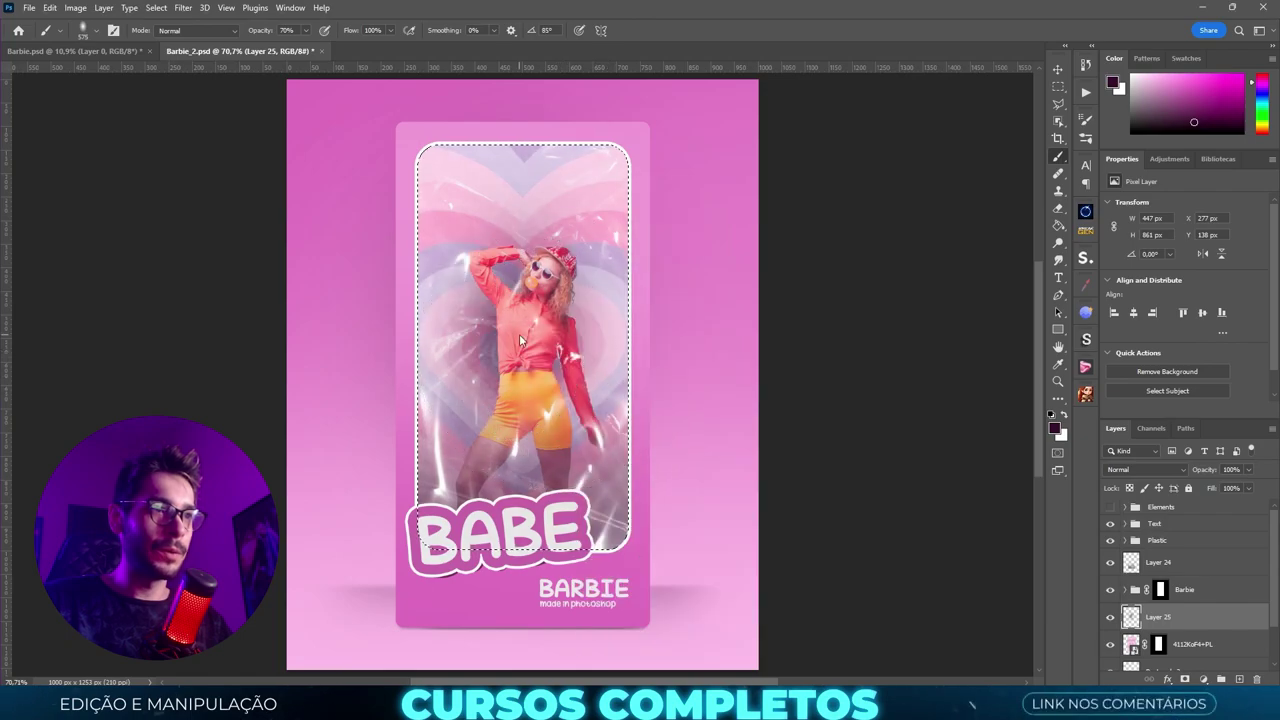
key(v)
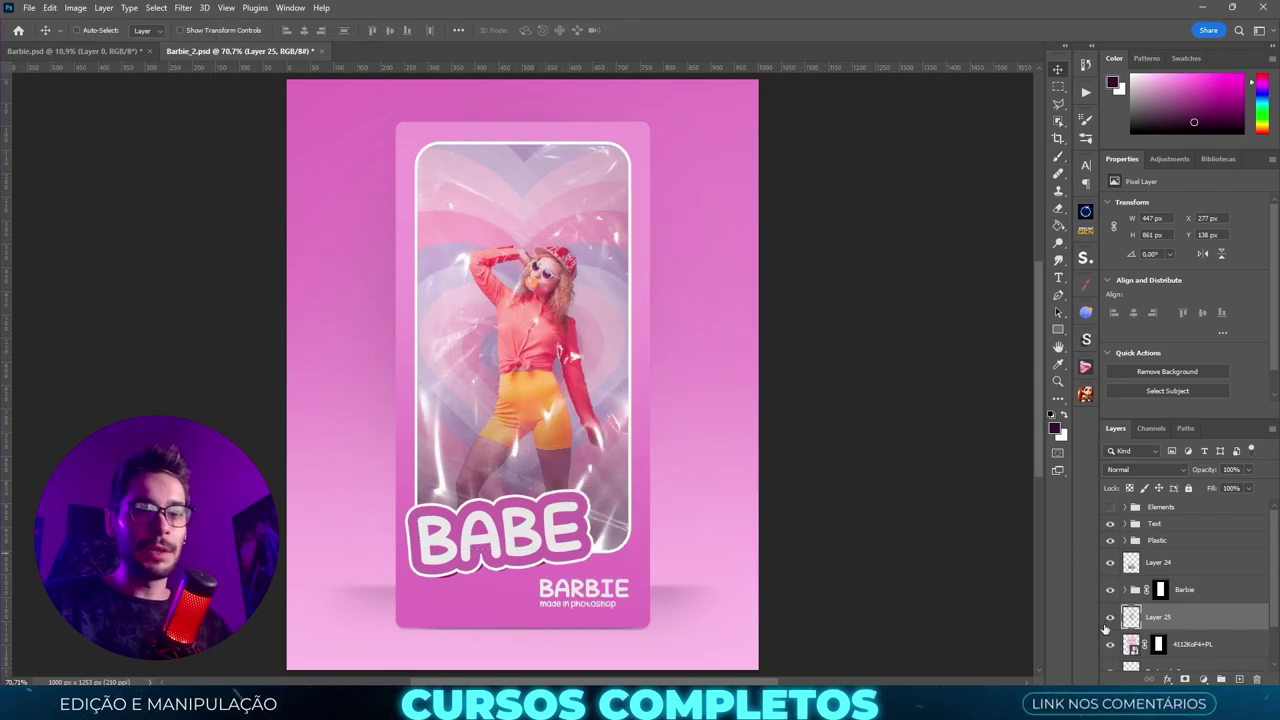
click(1111, 618)
Show the hair accessory elements, move the Elements group below Barbie, and shrink them.
click(1111, 618)
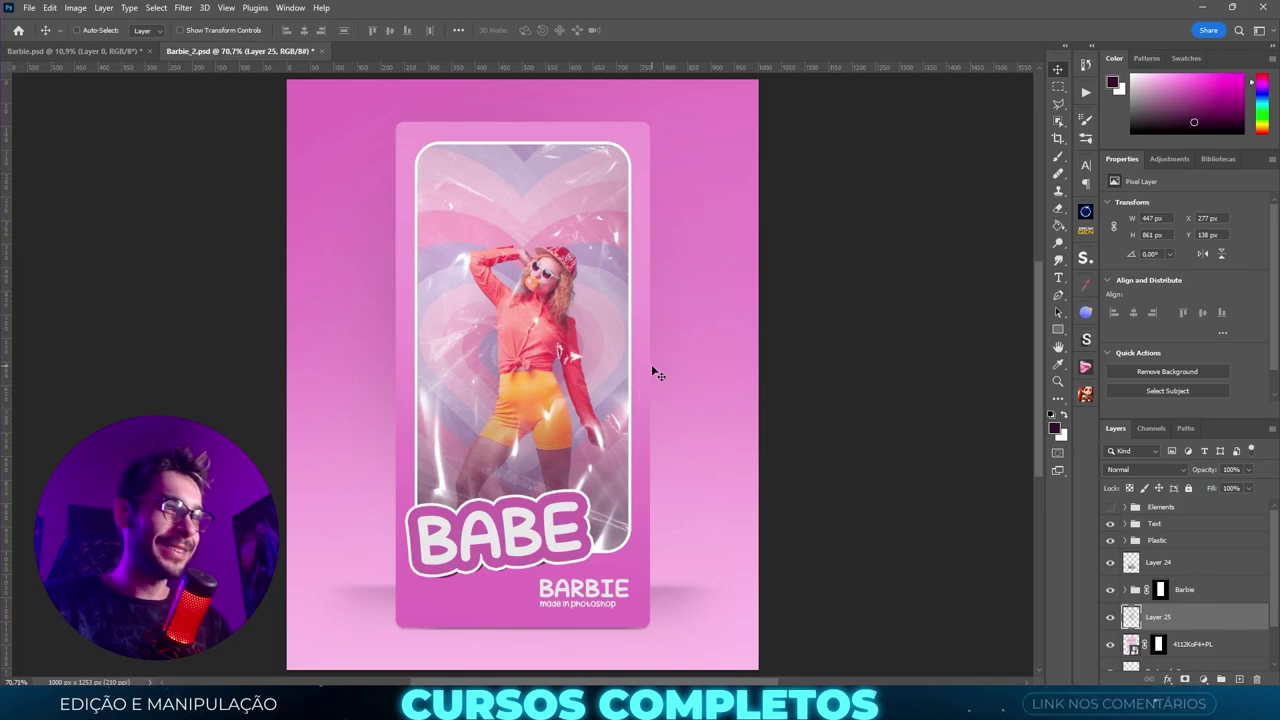
key(alt+bracketleft)
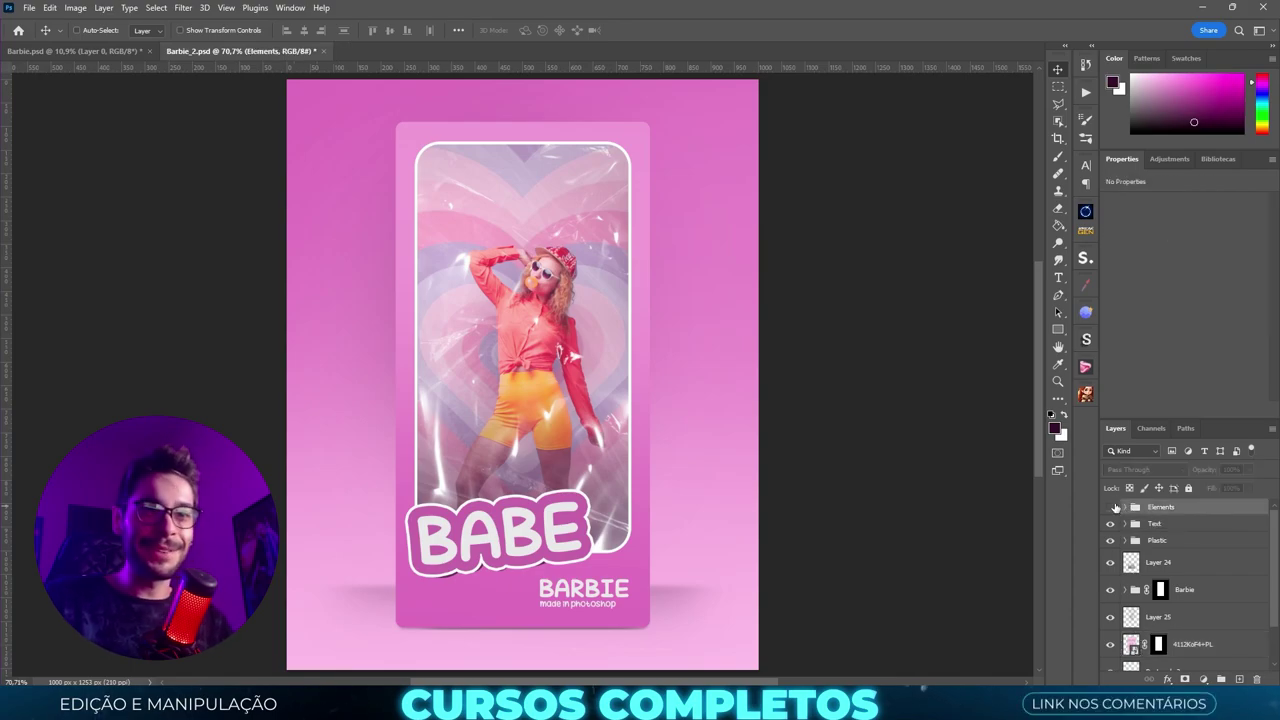
click(1110, 507)
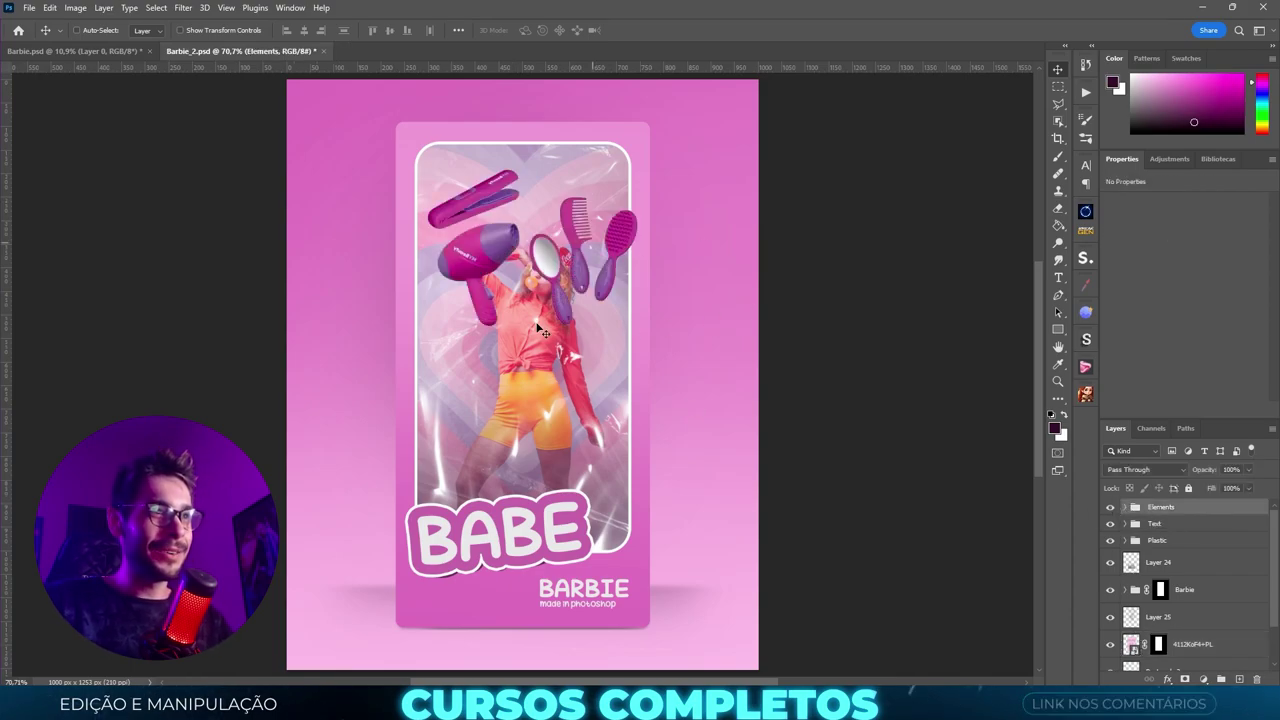
drag(1186, 510, 1191, 603)
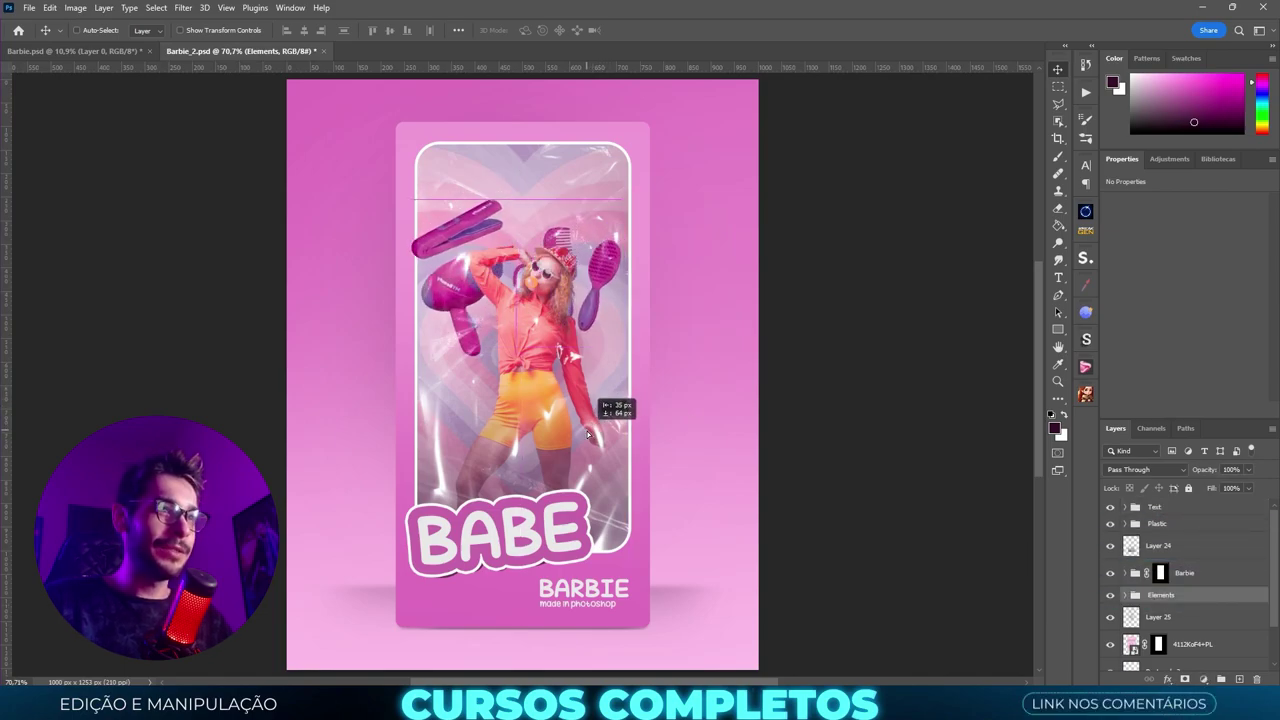
key(ctrl+t)
mouse_move(628, 282)
mouse_down()
mouse_move(625, 262)
mouse_move(575, 288)
mouse_up()
key(Return)
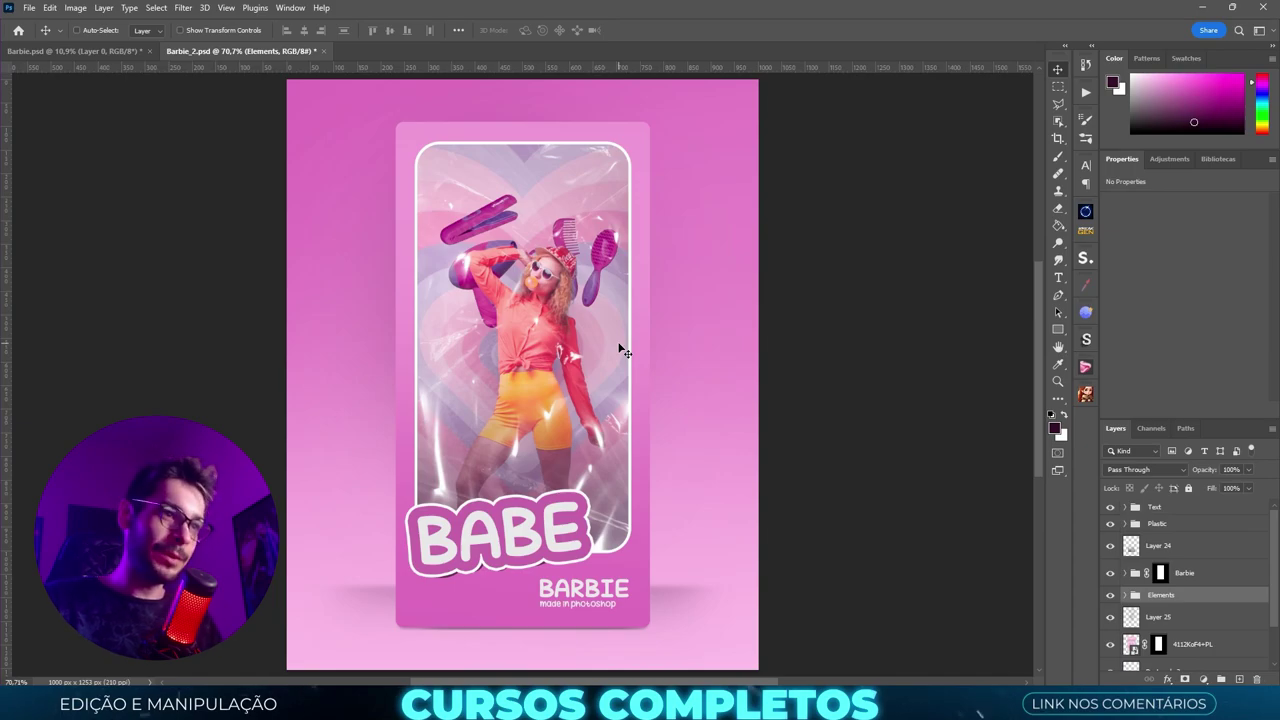
Scale the accessories into a small cluster at the top and move the comb and mirror to the upper right.
click(1124, 596)
key(ctrl+t)
drag(620, 260, 500, 195)
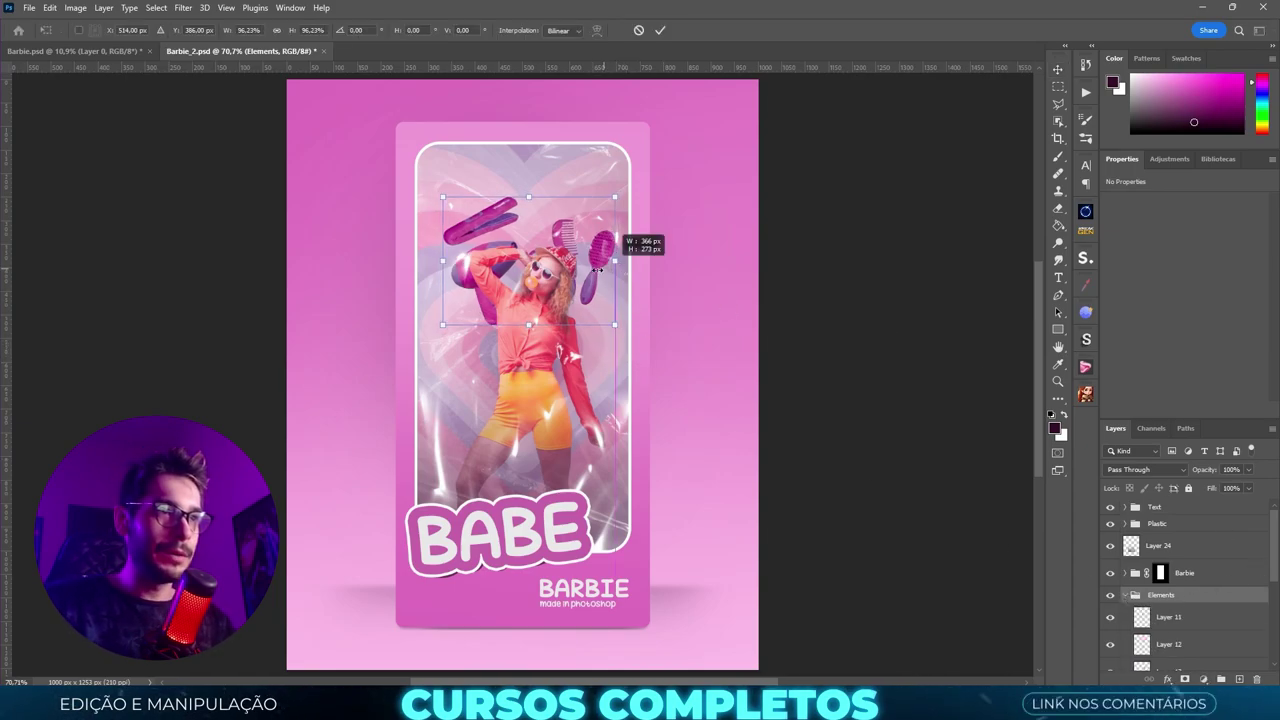
drag(539, 268, 497, 205)
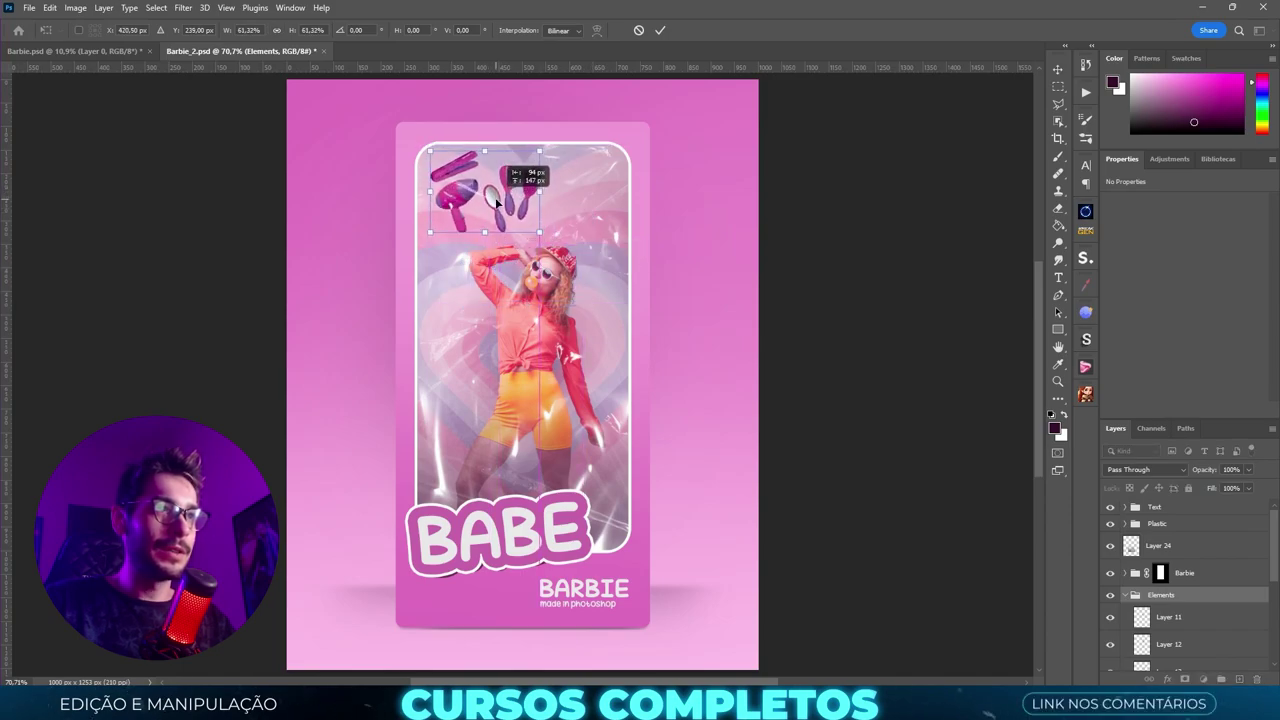
key(Return)
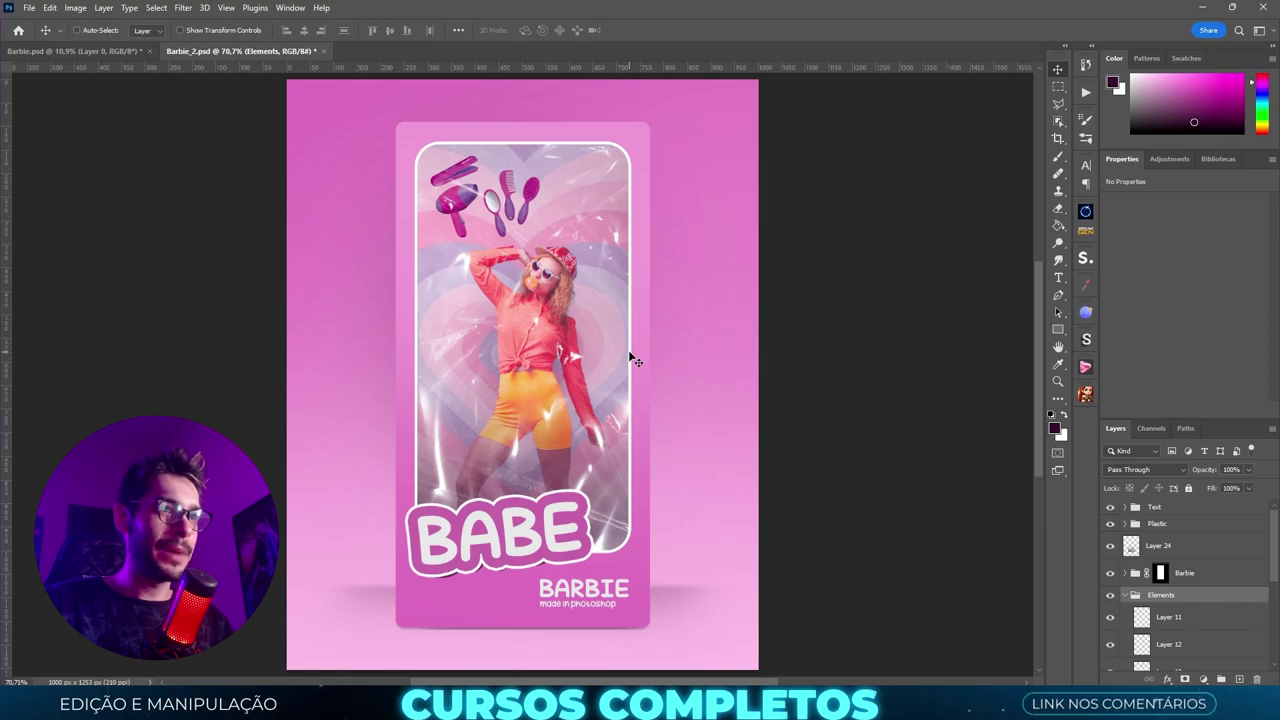
click(1124, 608)
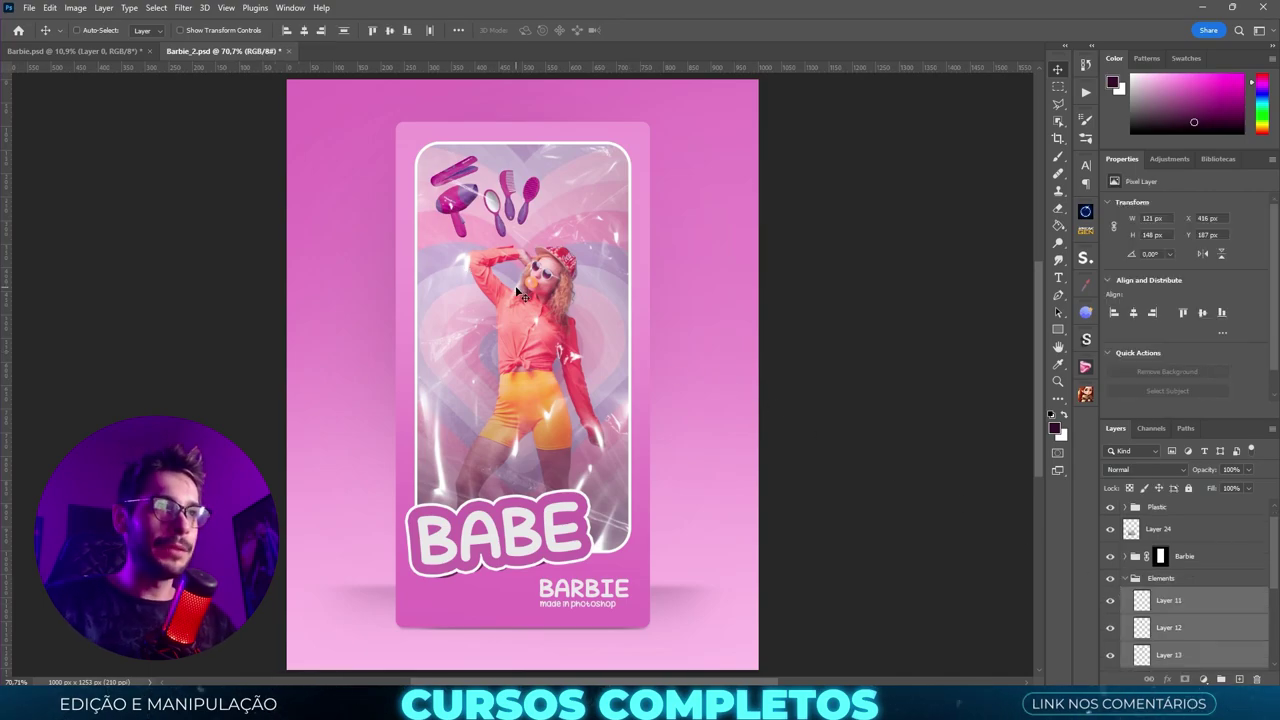
drag(520, 293, 615, 306)
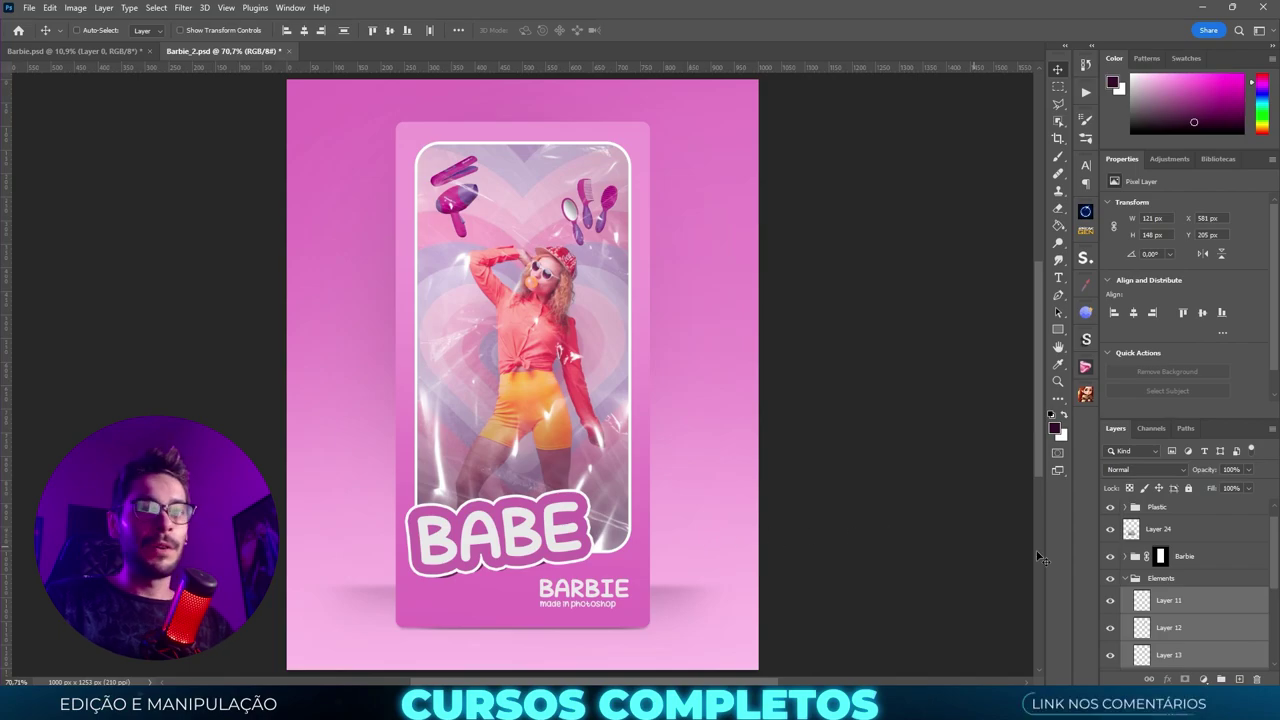
click(1127, 580)
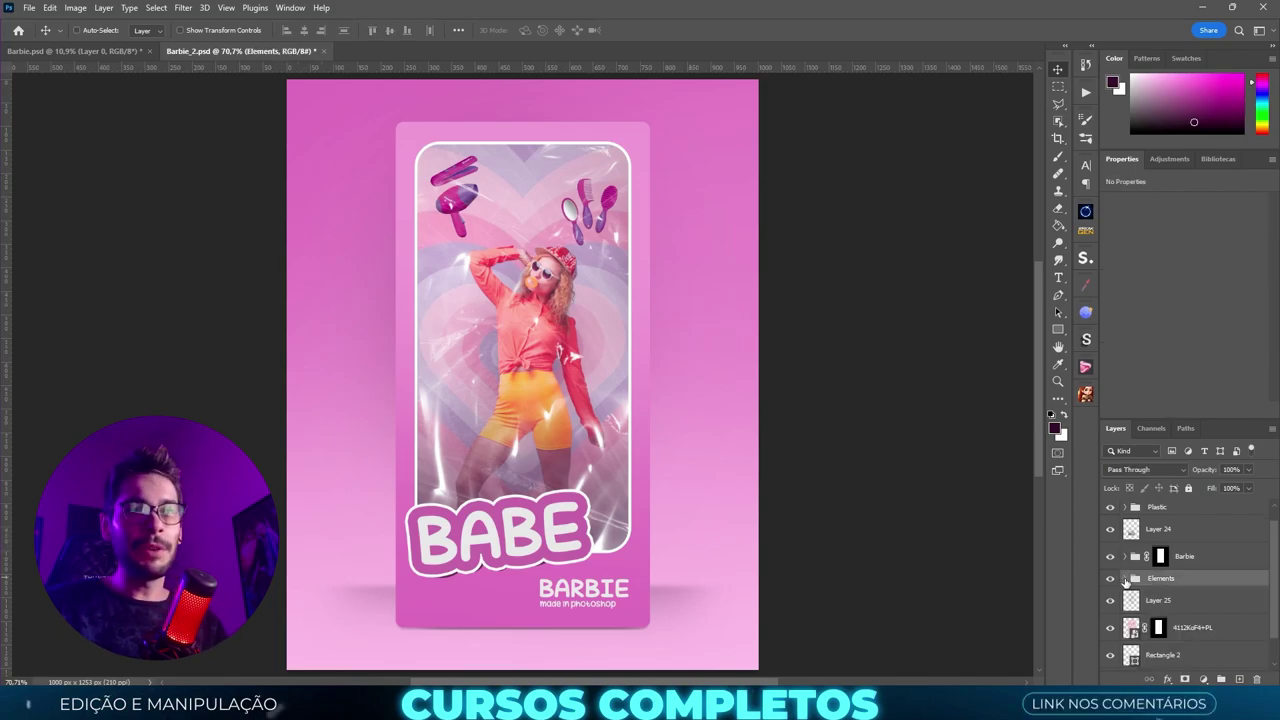
scroll(463, 563, up, 3)
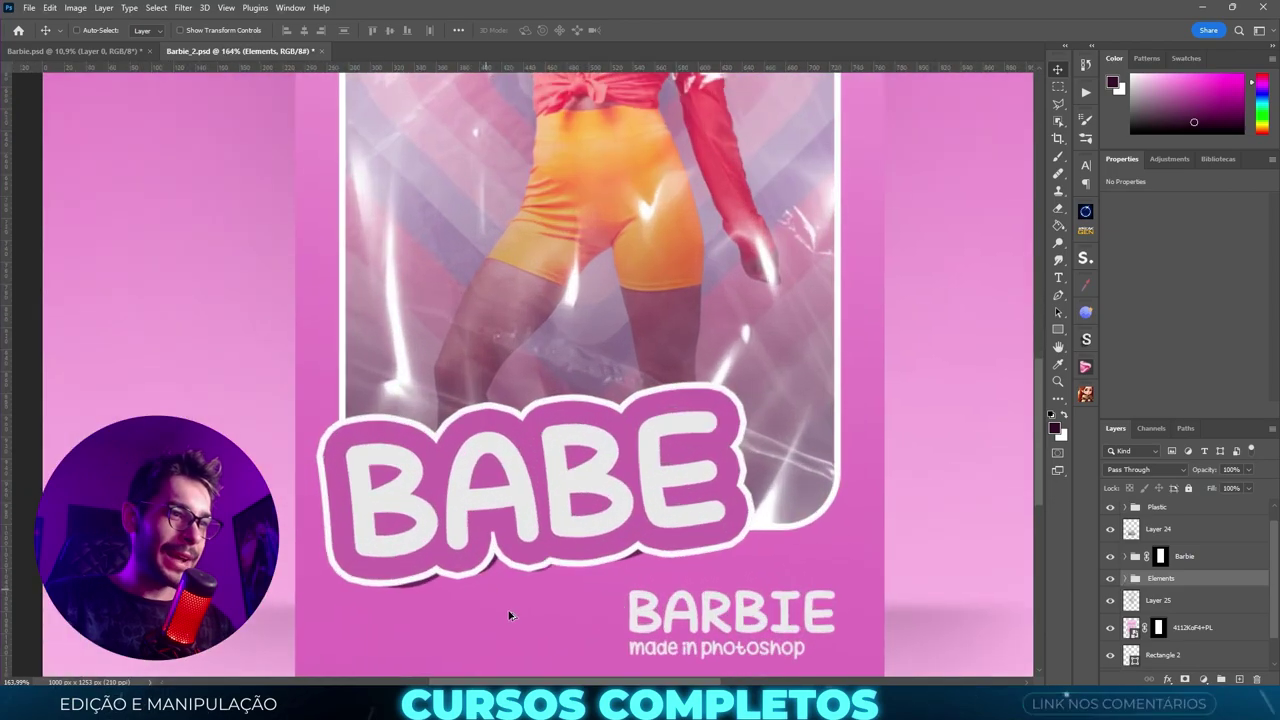
scroll(481, 553, up, 2)
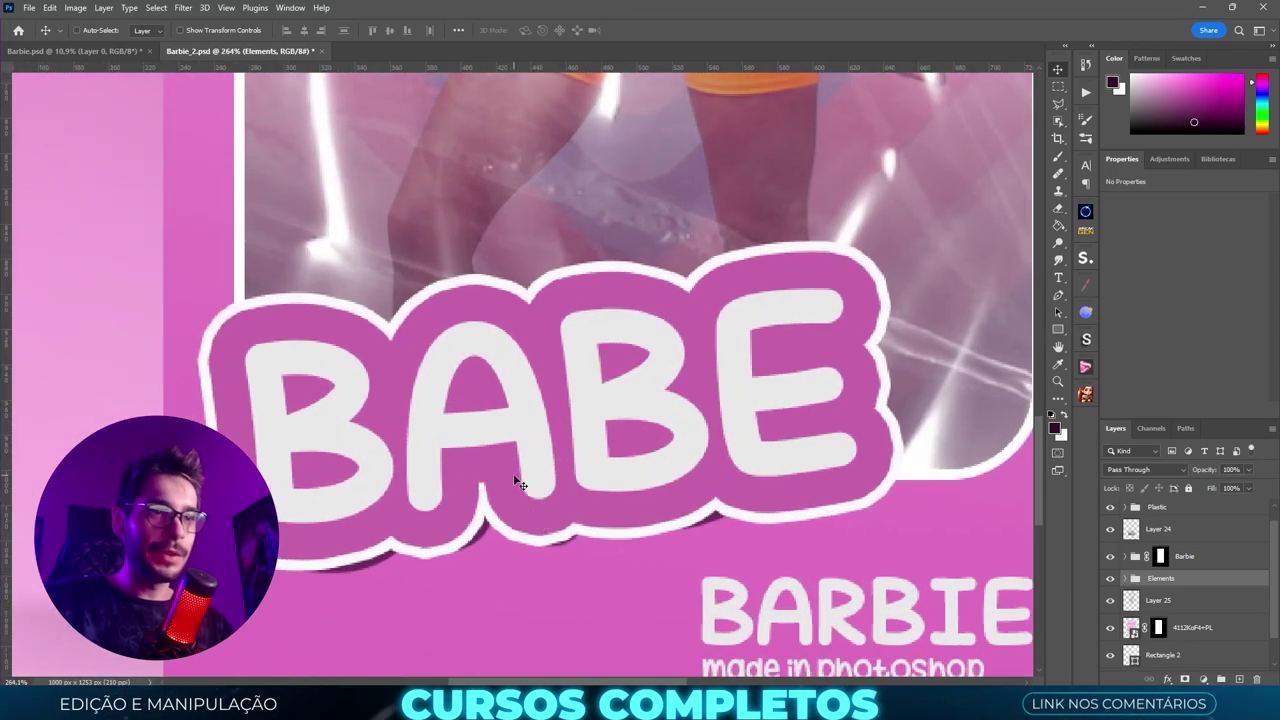
scroll(521, 566, down, 1)
scroll(521, 566, up, 2)
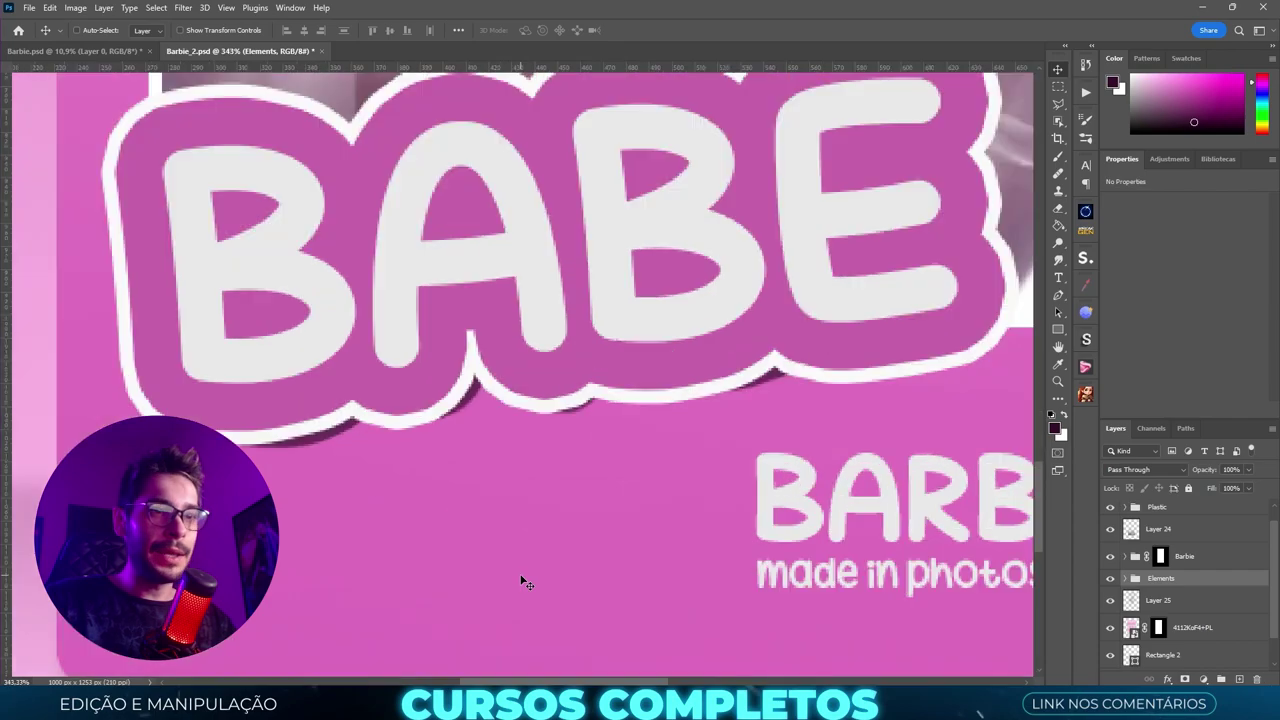
scroll(521, 580, down, 3)
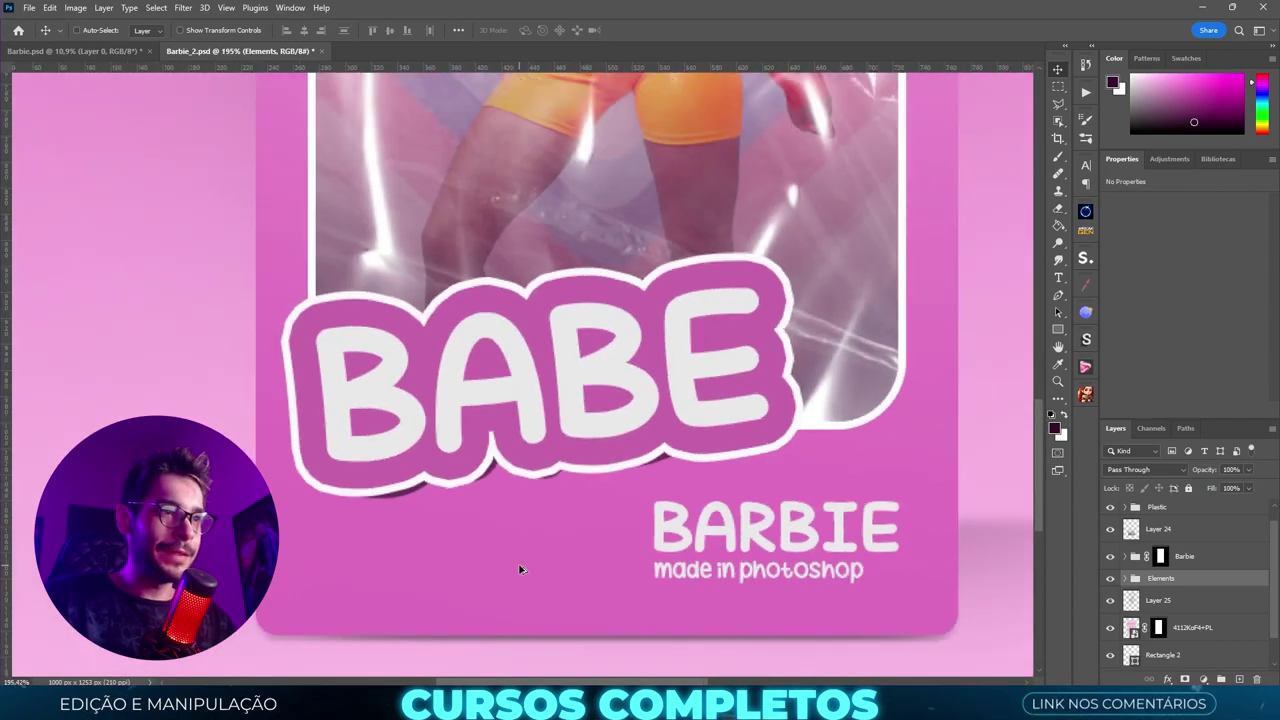
scroll(521, 575, down, 3)
scroll(523, 560, down, 2)
scroll(585, 490, up, 2)
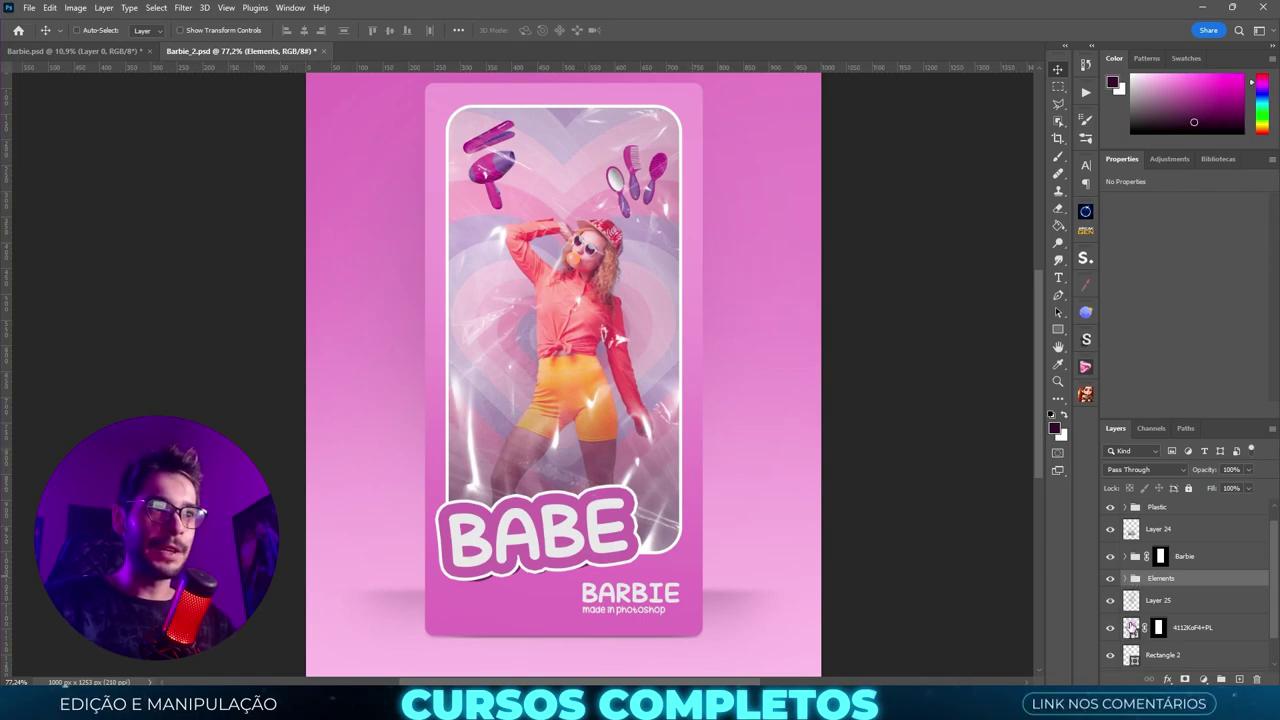
scroll(1130, 602, down, 1)
scroll(1135, 598, up, 2)
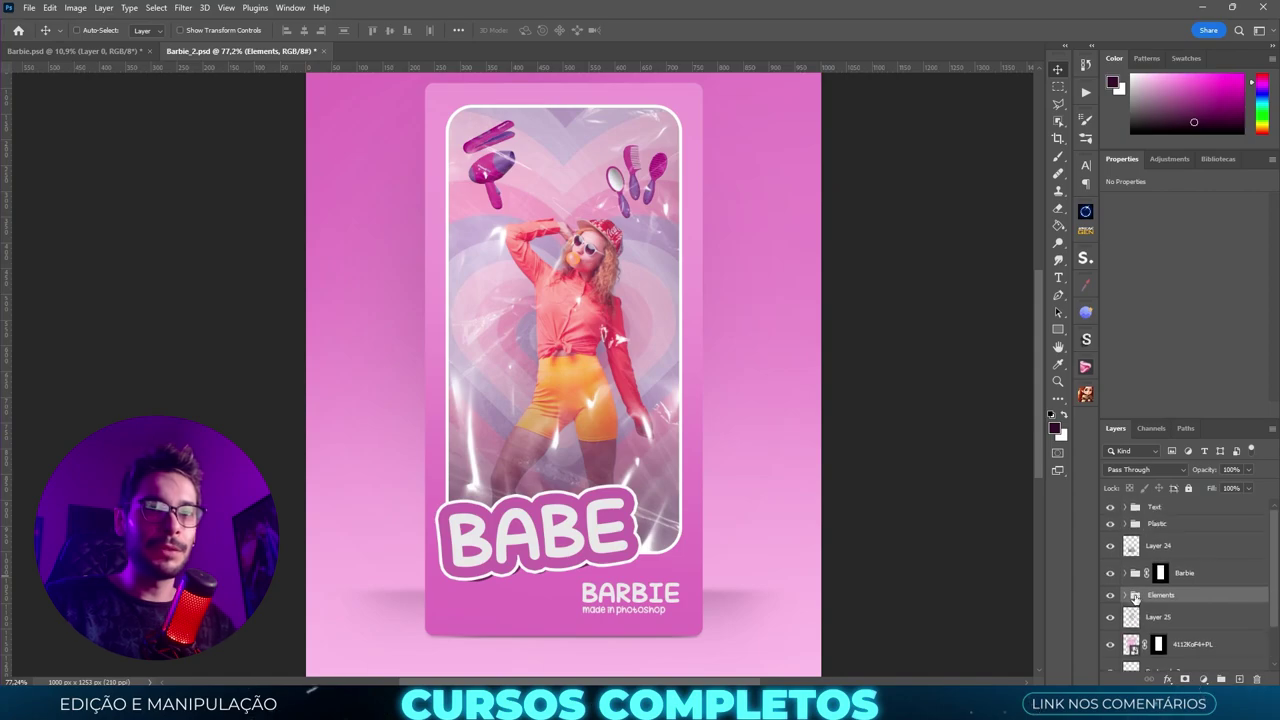
scroll(1117, 578, down, 2)
click(1110, 646)
Show the Box group and convert Rectangle 1 to a smart object.
click(1110, 646)
click(1126, 646)
scroll(1130, 600, down, 3)
click(1150, 560)
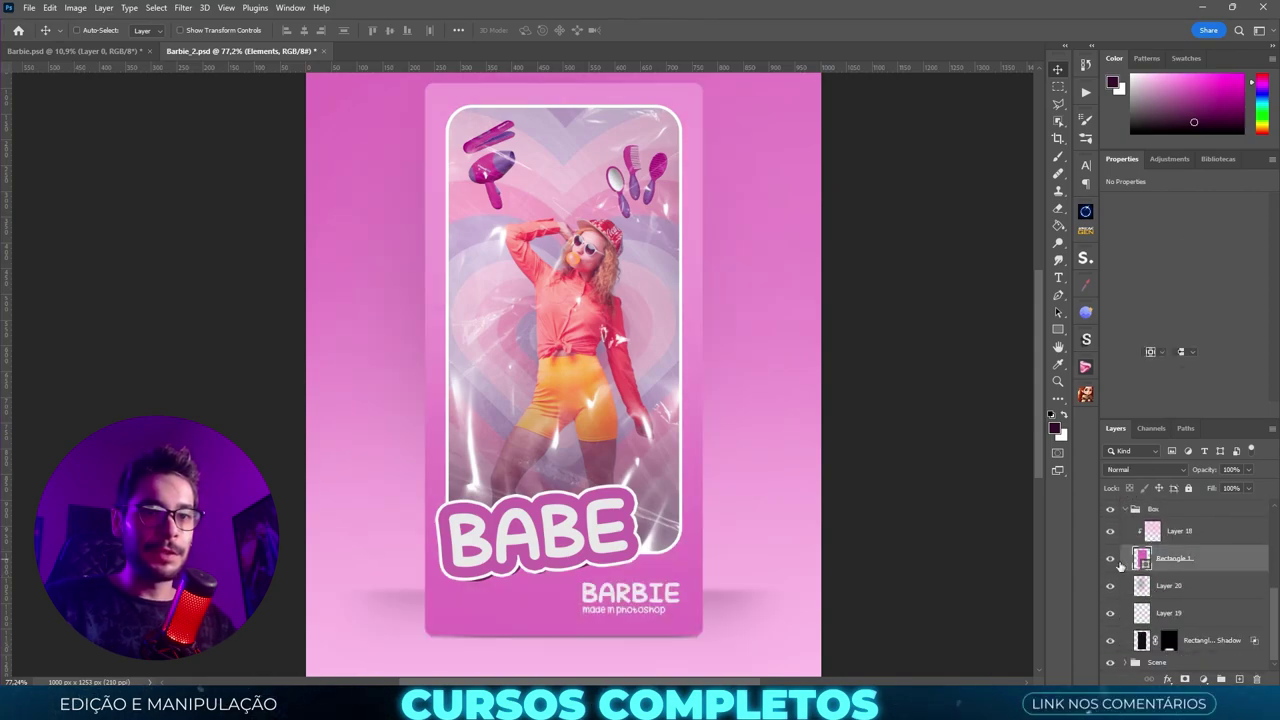
click(1110, 558)
click(1110, 558)
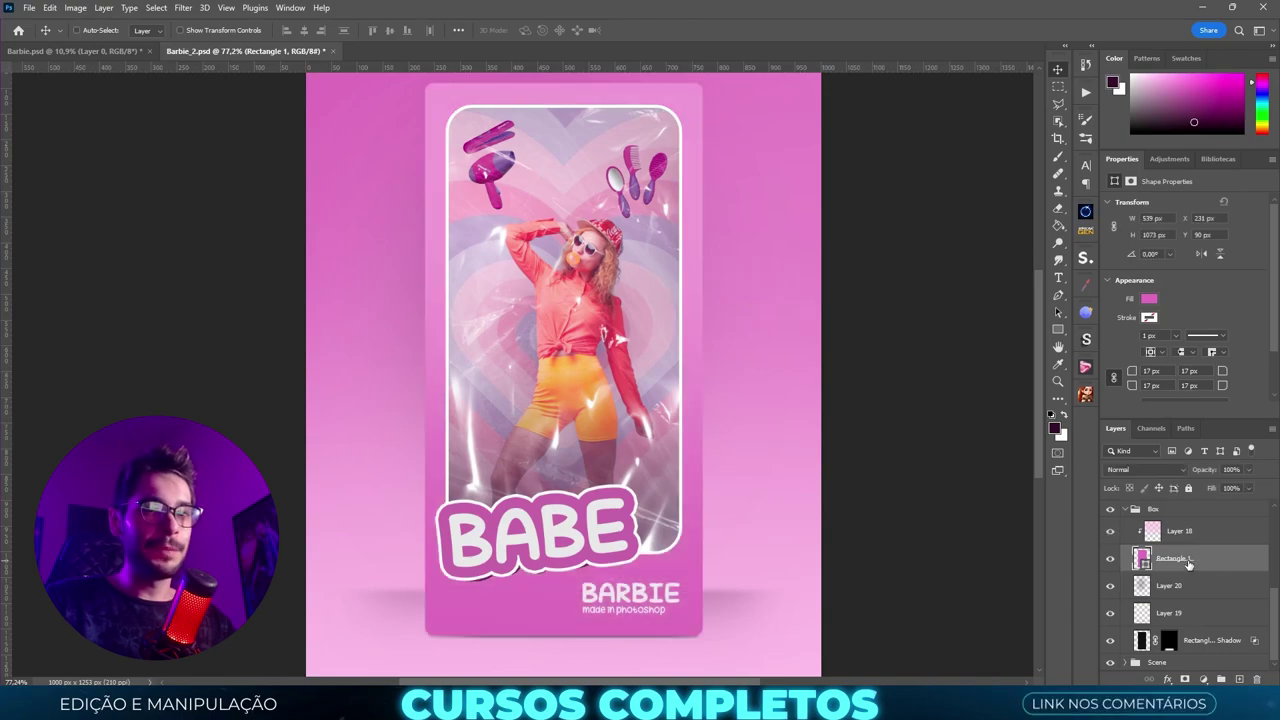
right_click(1188, 565)
click(1205, 222)
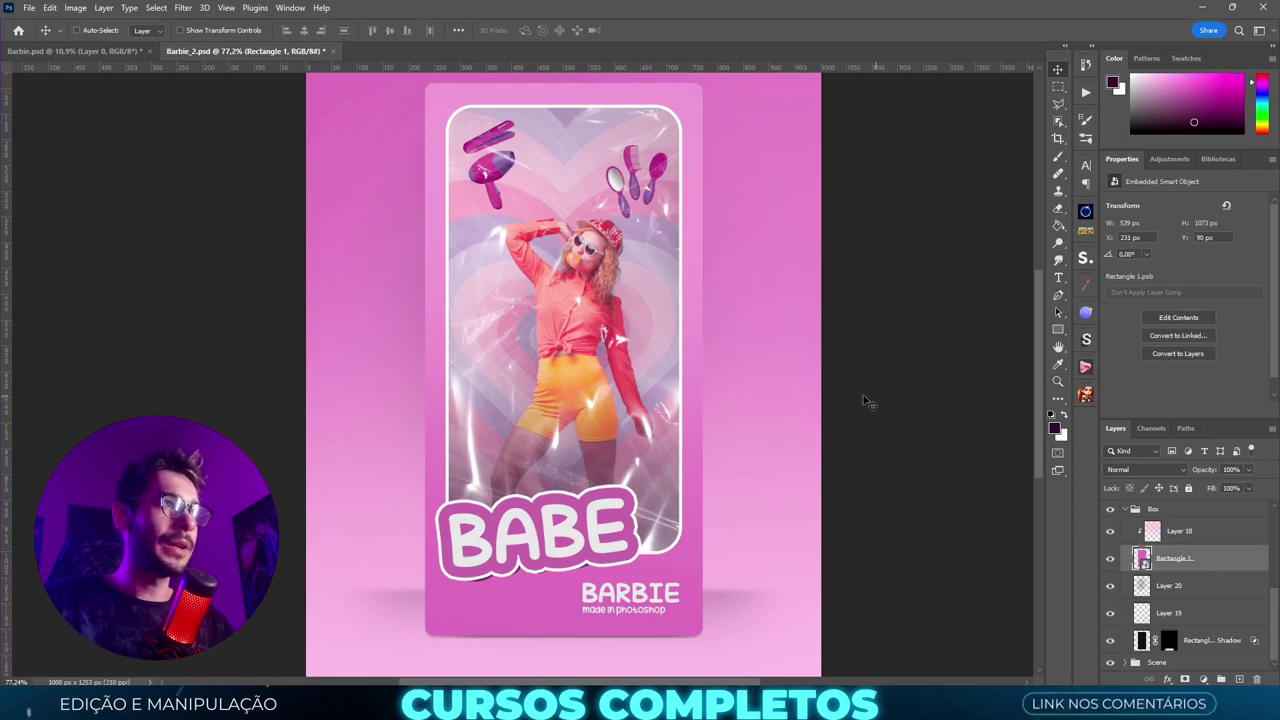
Apply Add Noise to Rectangle 1 at 2.01%, Gaussian, monochromatic.
click(183, 8)
mouse_move(195, 218)
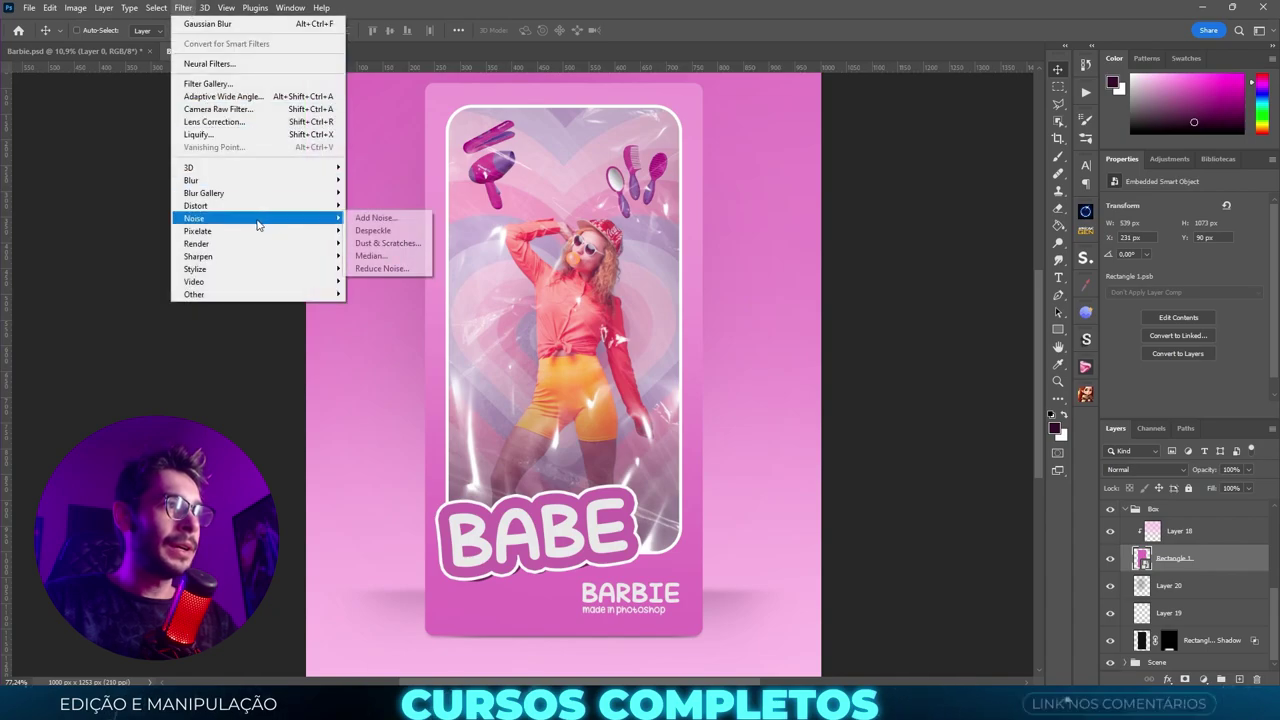
click(399, 218)
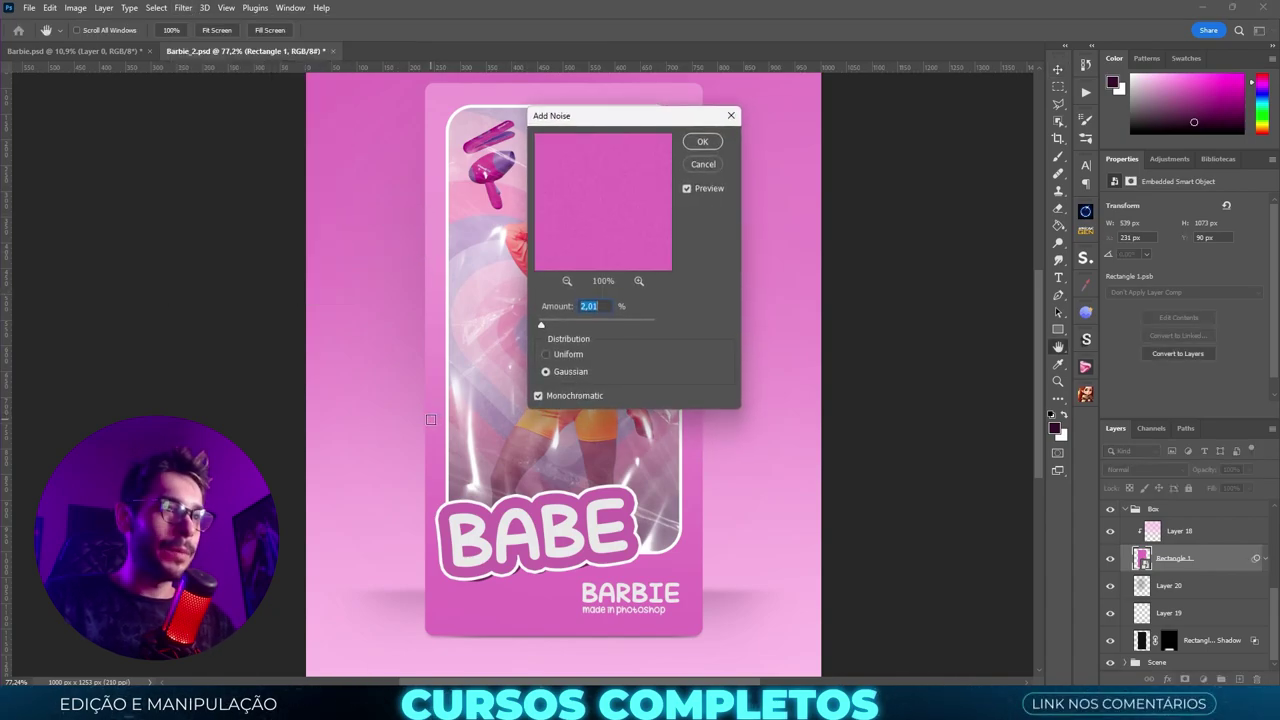
scroll(431, 419, up, 2)
scroll(431, 419, up, 4)
scroll(431, 419, up, 3)
click(712, 190)
click(712, 190)
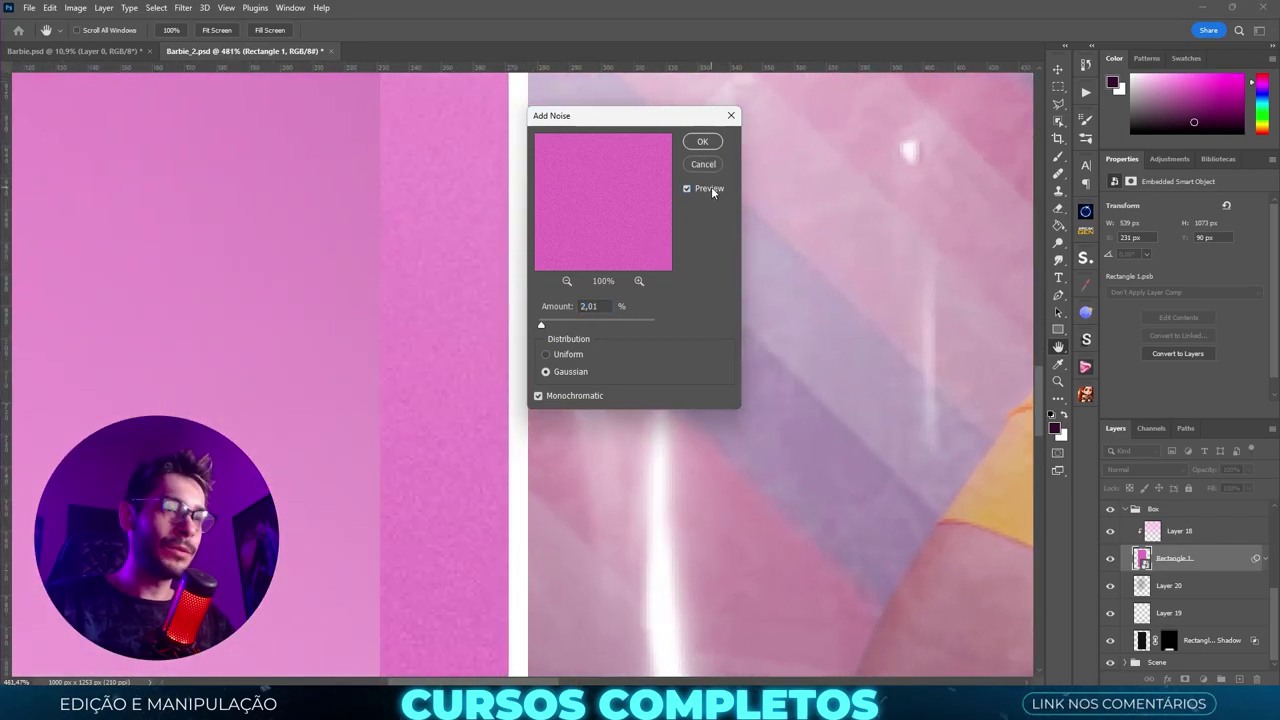
key(Return)
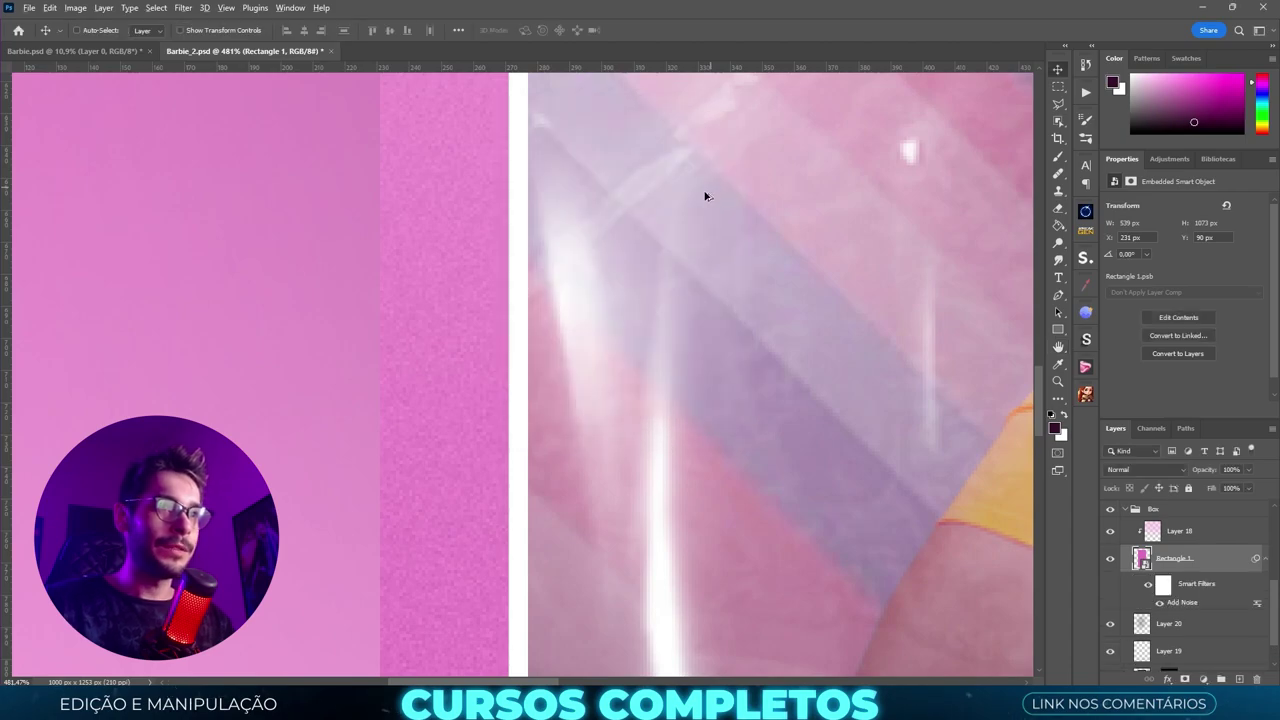
scroll(460, 380, down, 5)
scroll(460, 380, down, 3)
scroll(520, 450, down, 2)
scroll(568, 512, up, 2)
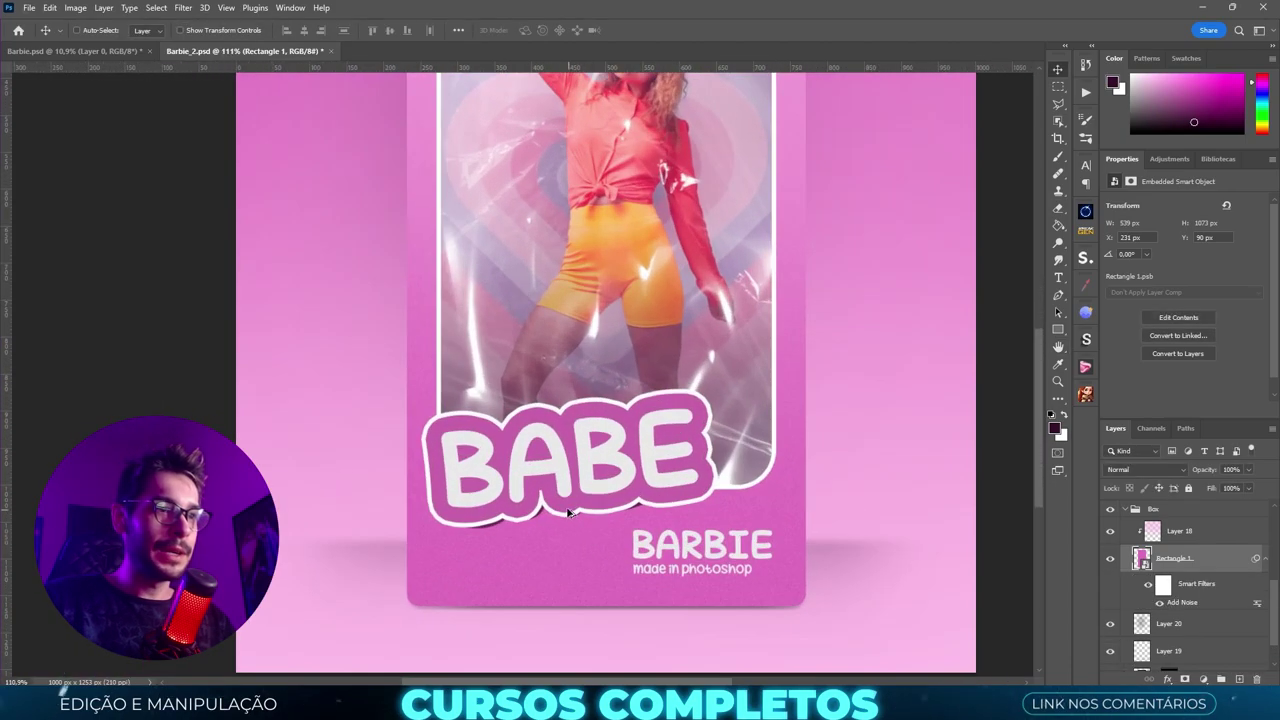
scroll(568, 512, up, 3)
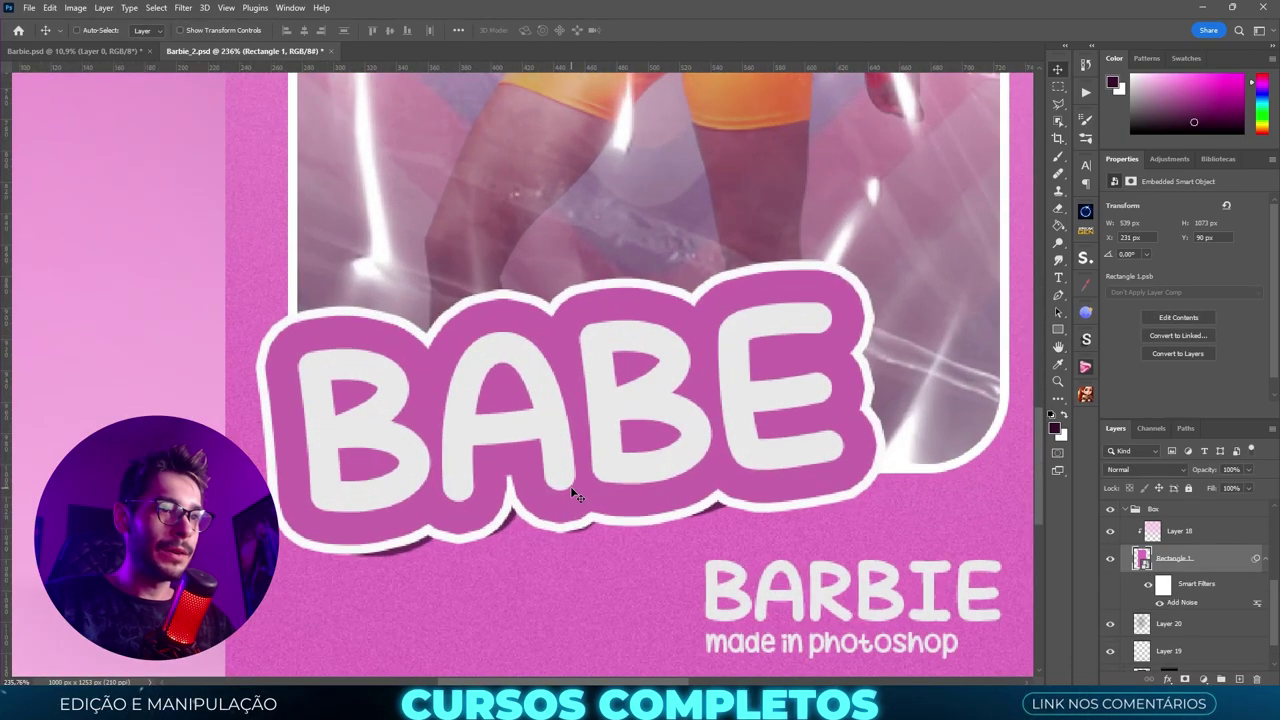
Convert the BABE text to a smart object and apply Add Noise to it.
click(1127, 511)
click(1127, 507)
click(1190, 584)
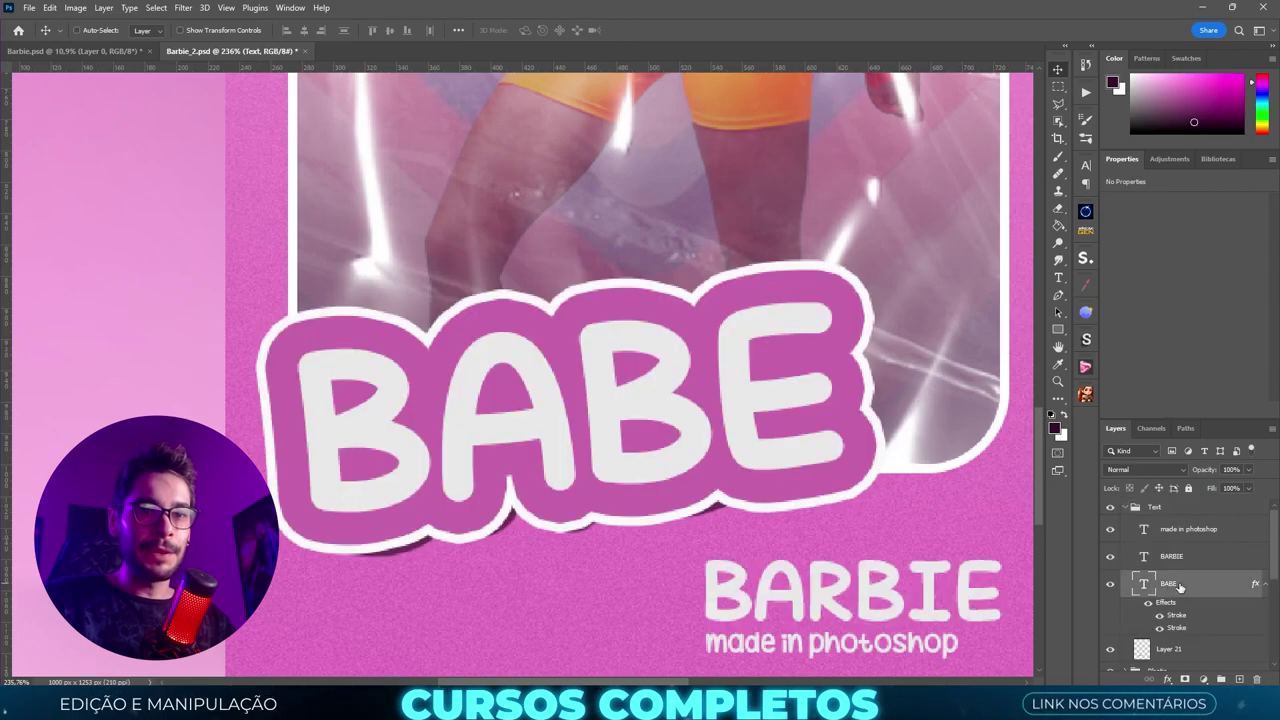
click(183, 7)
mouse_move(194, 218)
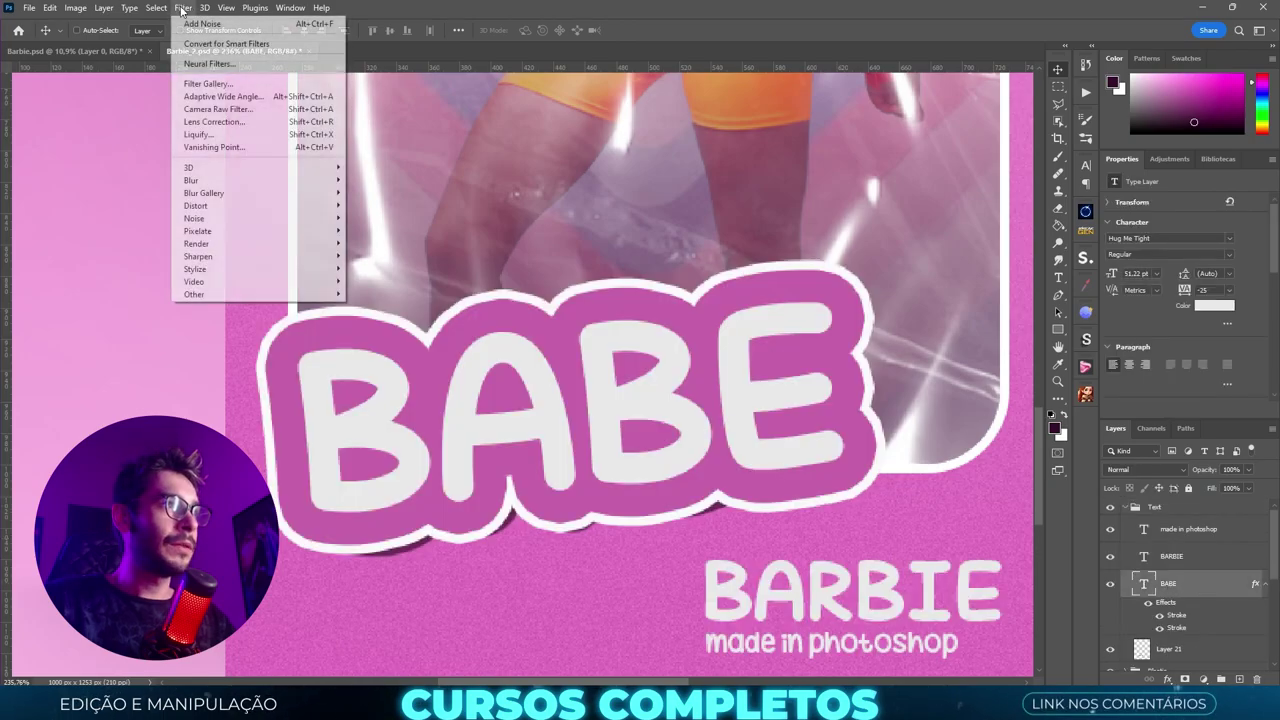
click(376, 217)
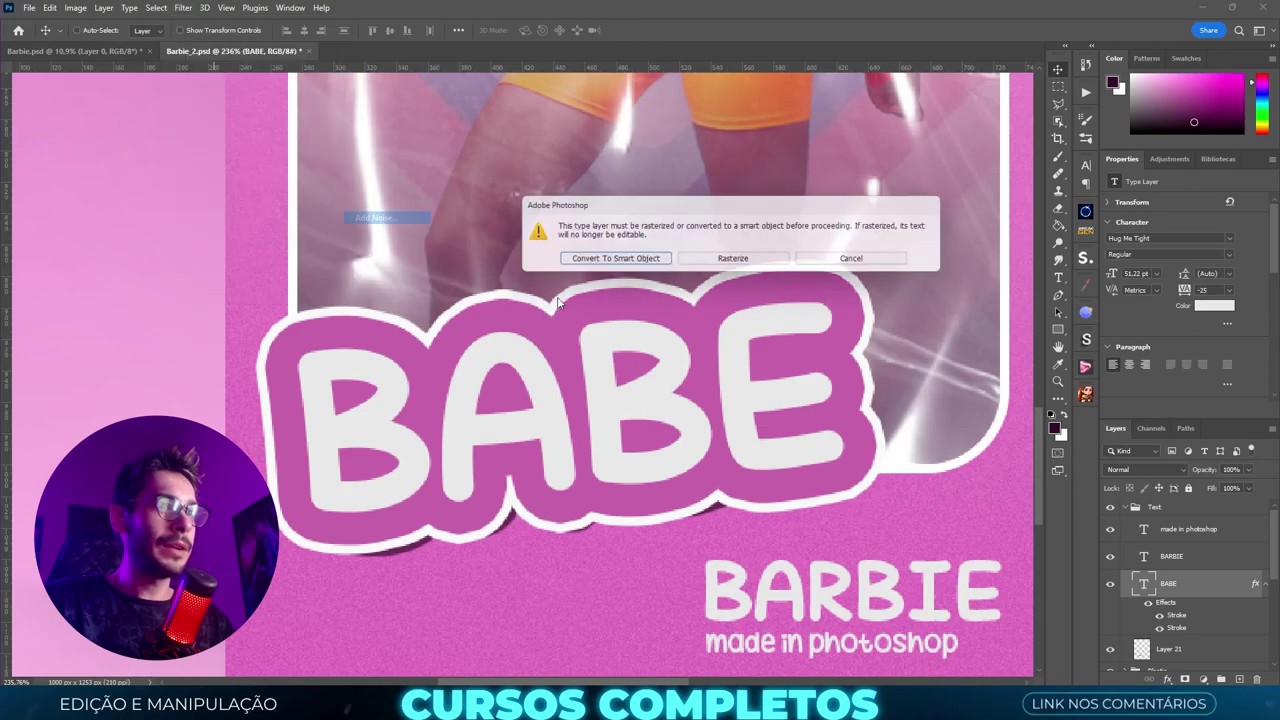
click(586, 260)
click(697, 146)
scroll(607, 455, down, 5)
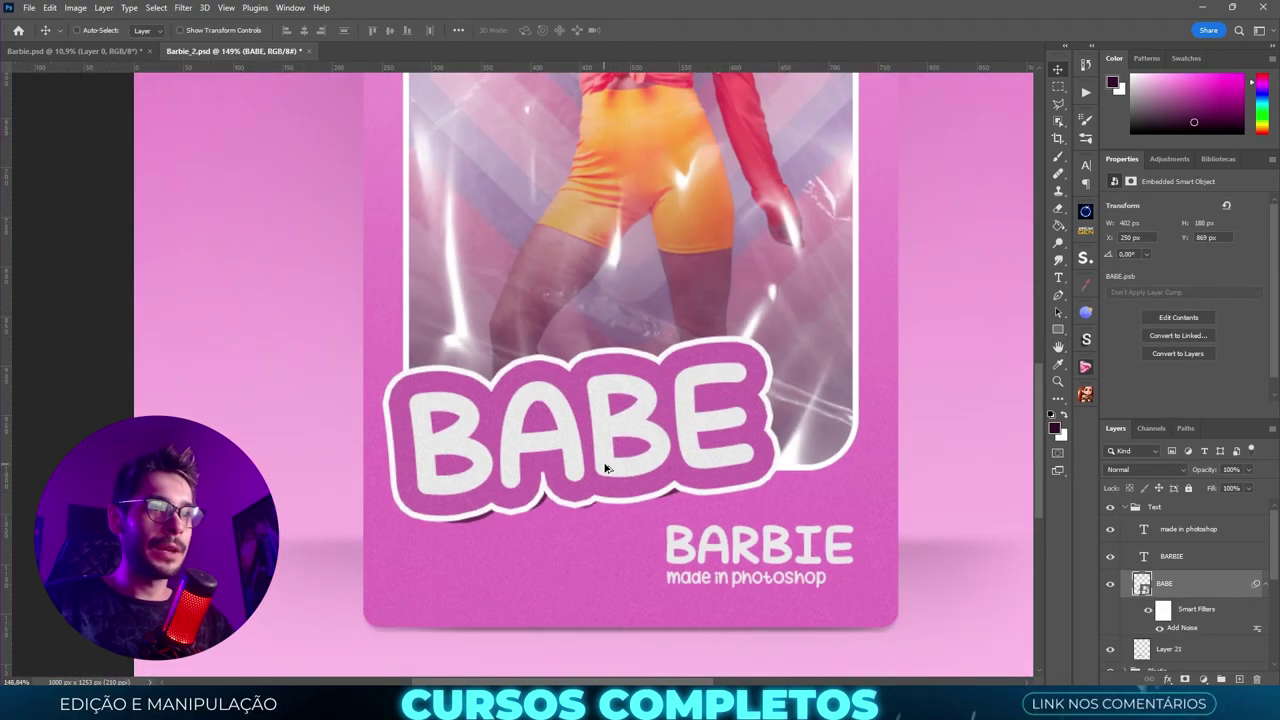
scroll(699, 362, up, 1)
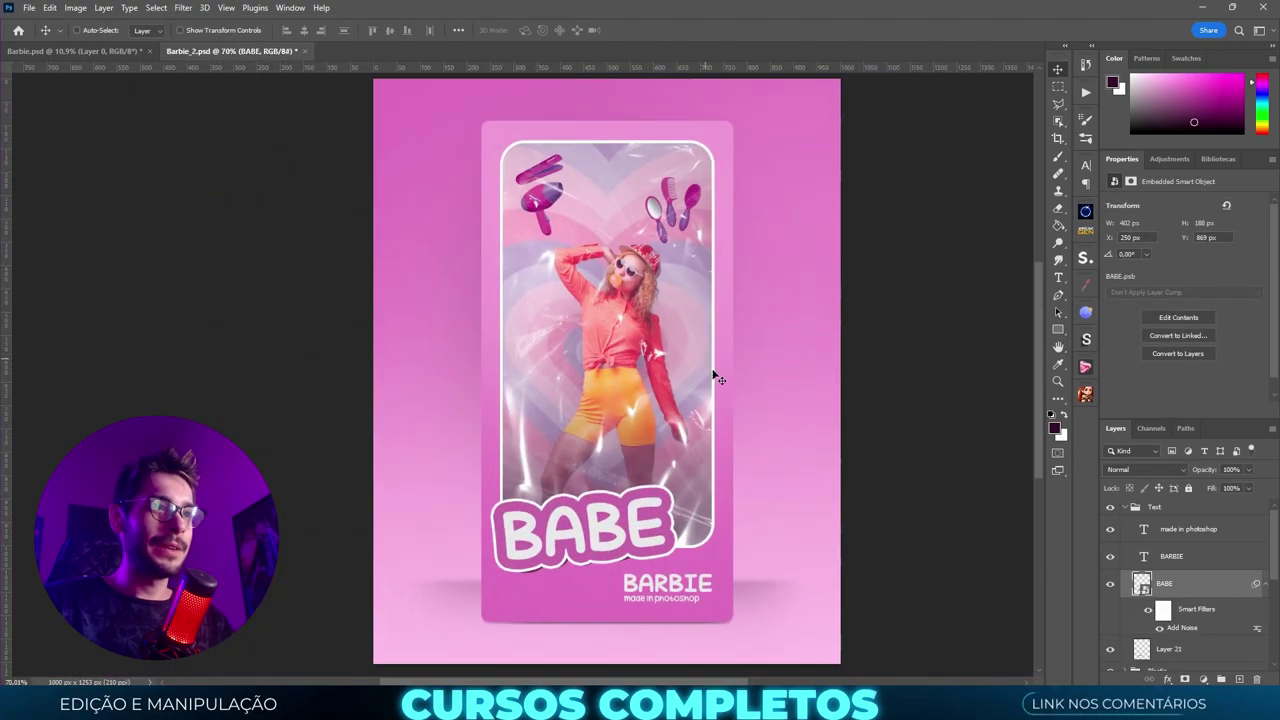
Apply Add Noise at 1.53% to the pink background Layer 0 in the Scene group.
click(1128, 507)
scroll(1133, 600, down, 2)
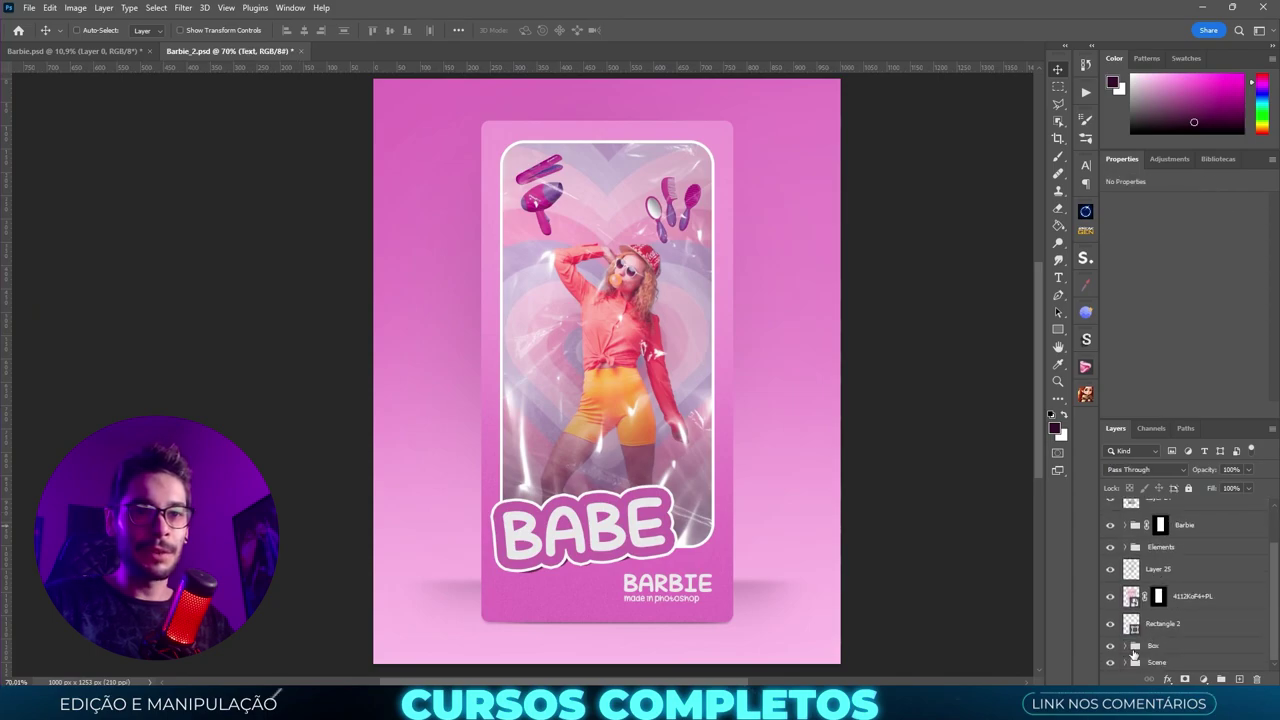
click(1124, 662)
scroll(1140, 640, down, 1)
click(1175, 656)
click(188, 9)
click(372, 214)
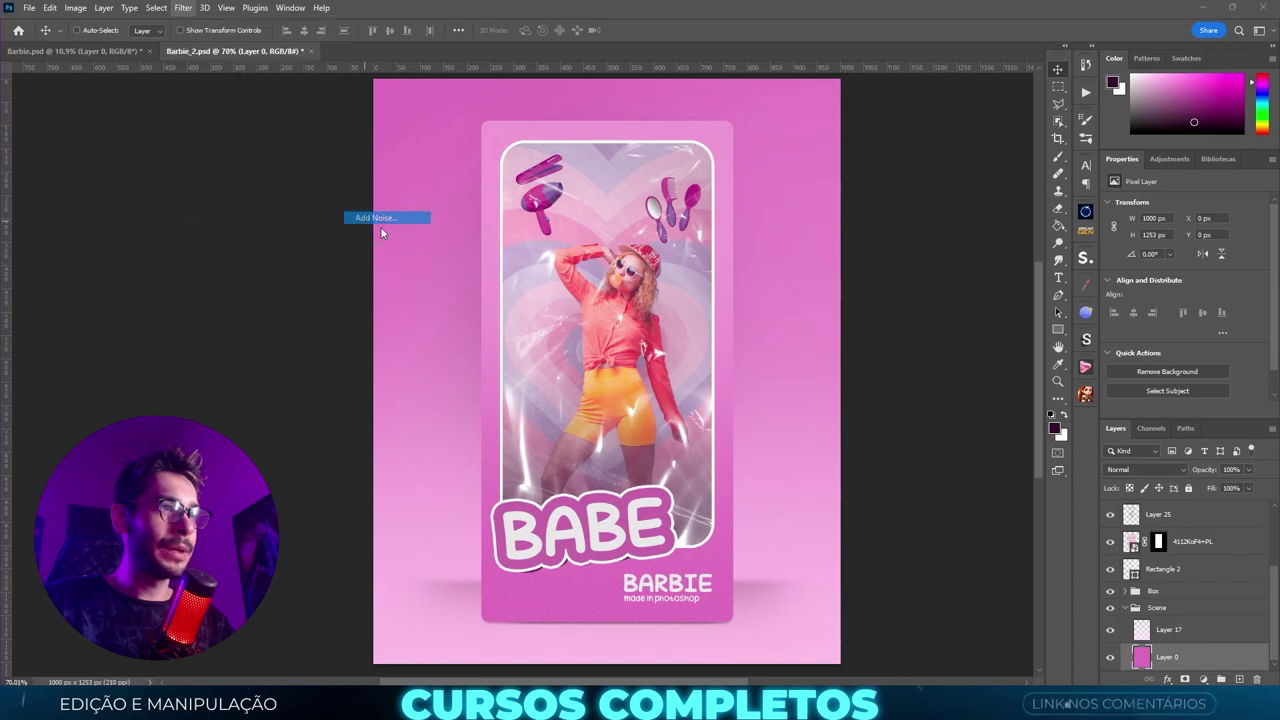
drag(542, 325, 541, 325)
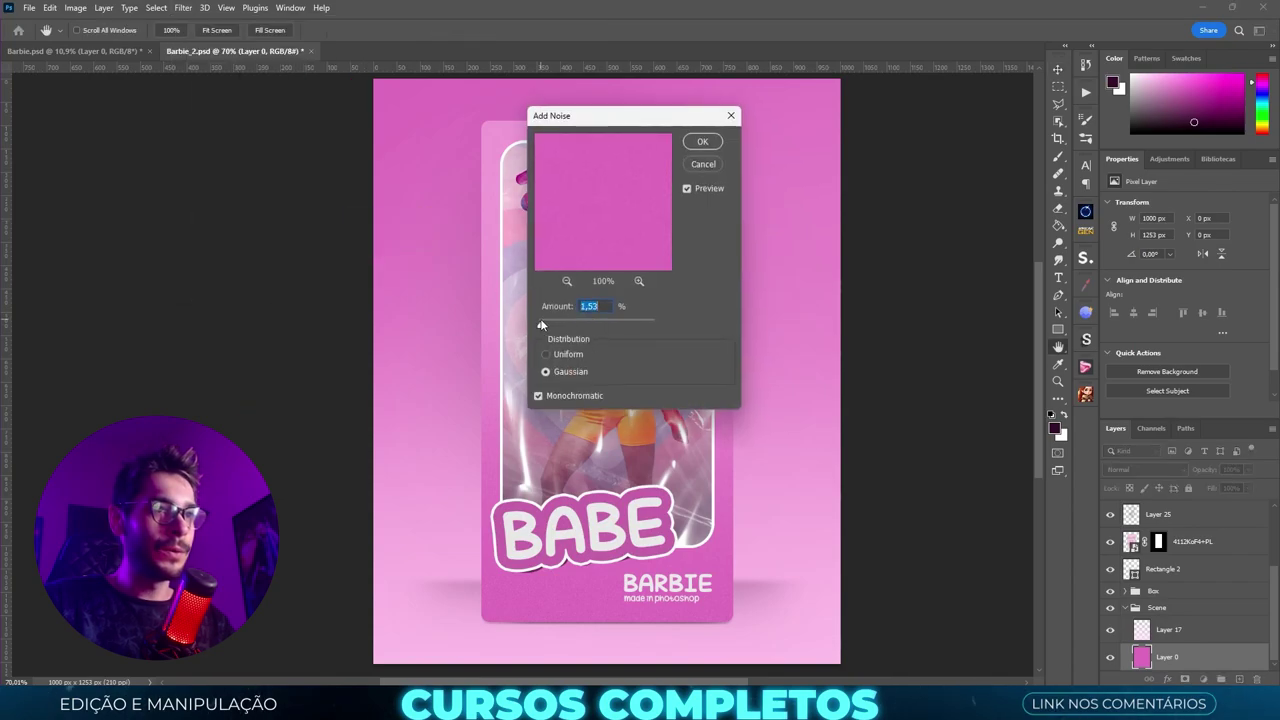
click(702, 141)
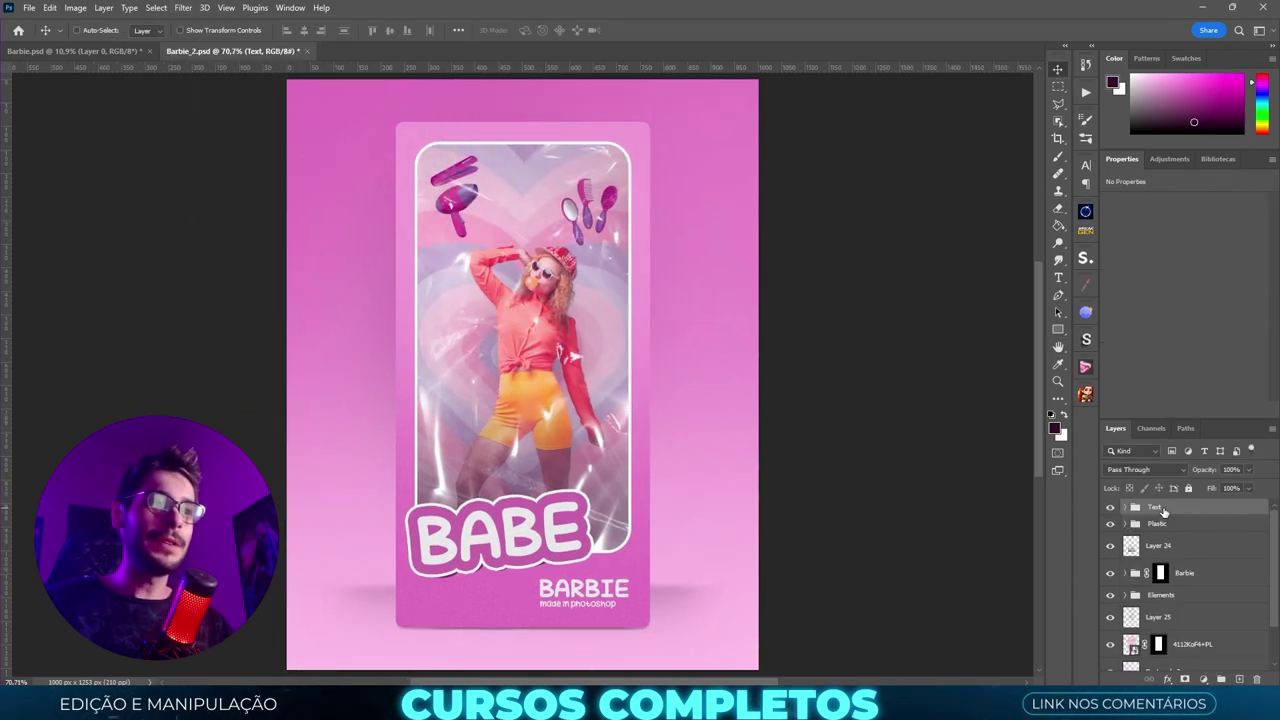